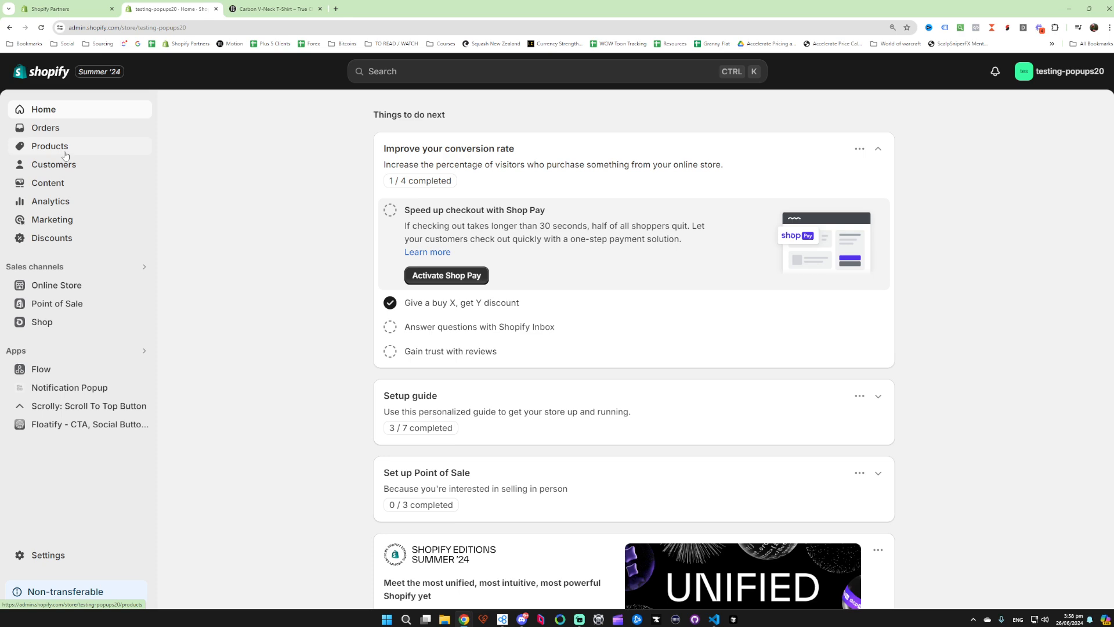
- Start adding a new product to the store's product list
left_click(56, 148)
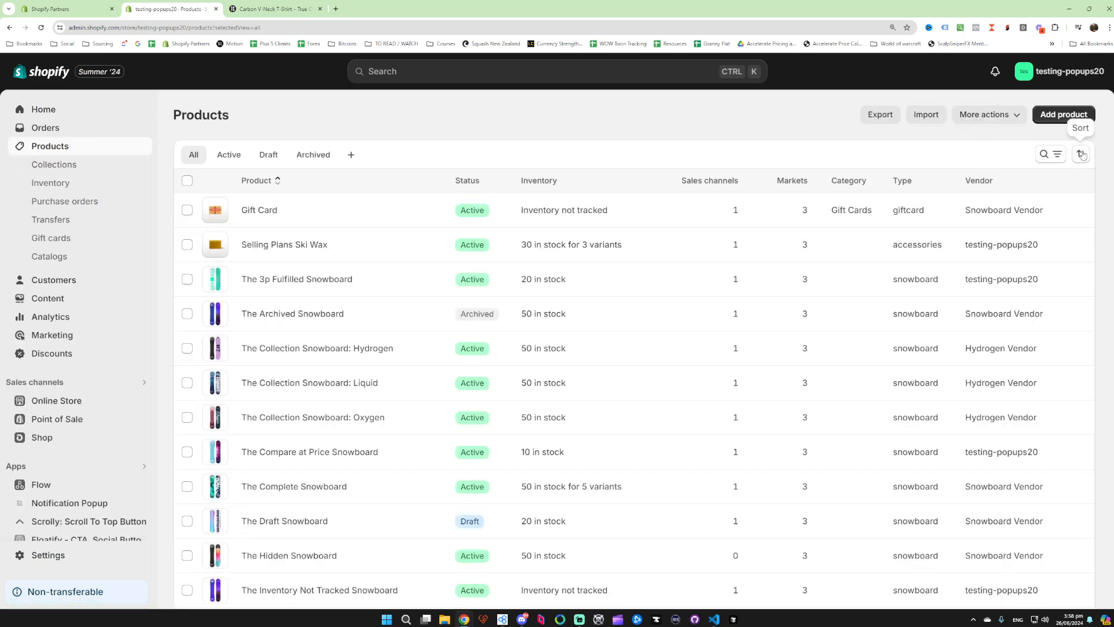
left_click(1062, 115)
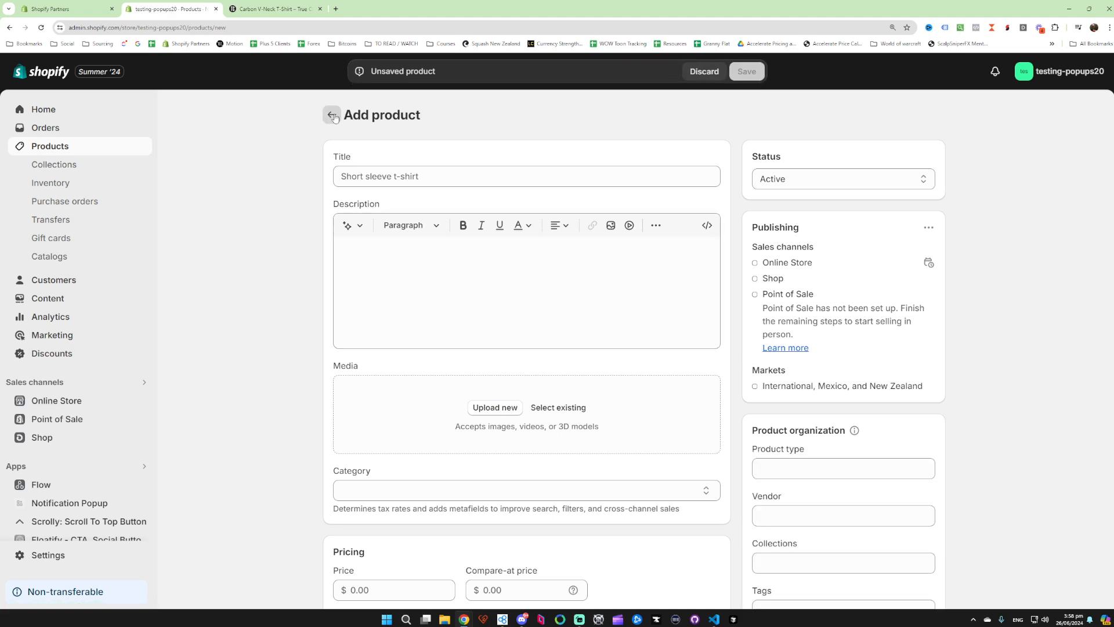
scroll(1004, 290, "down", 10)
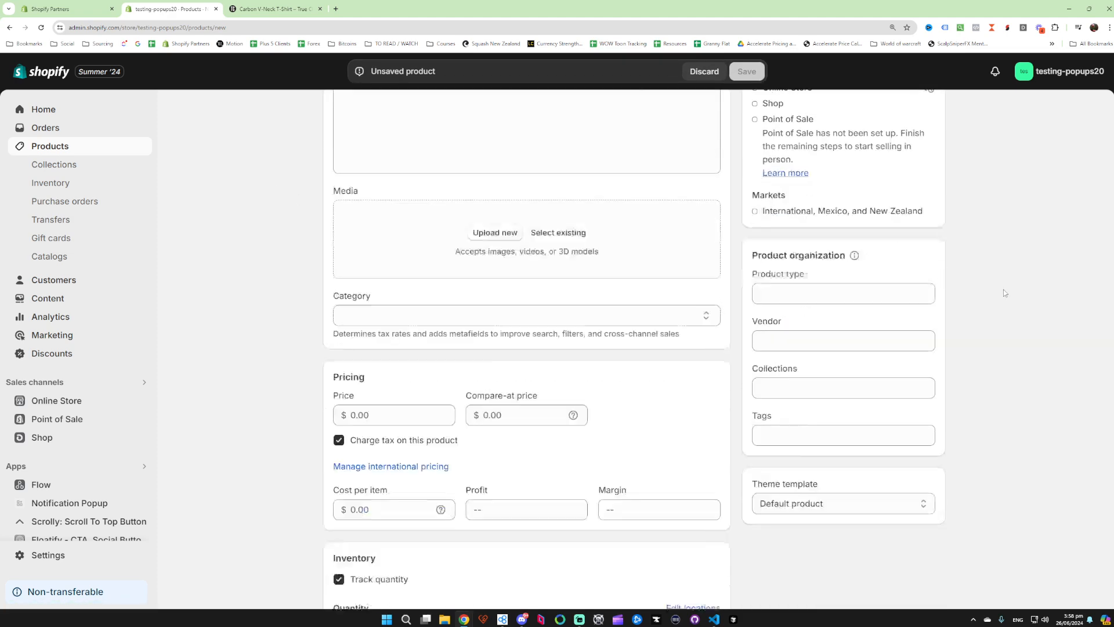
scroll(1004, 289, "up", 10)
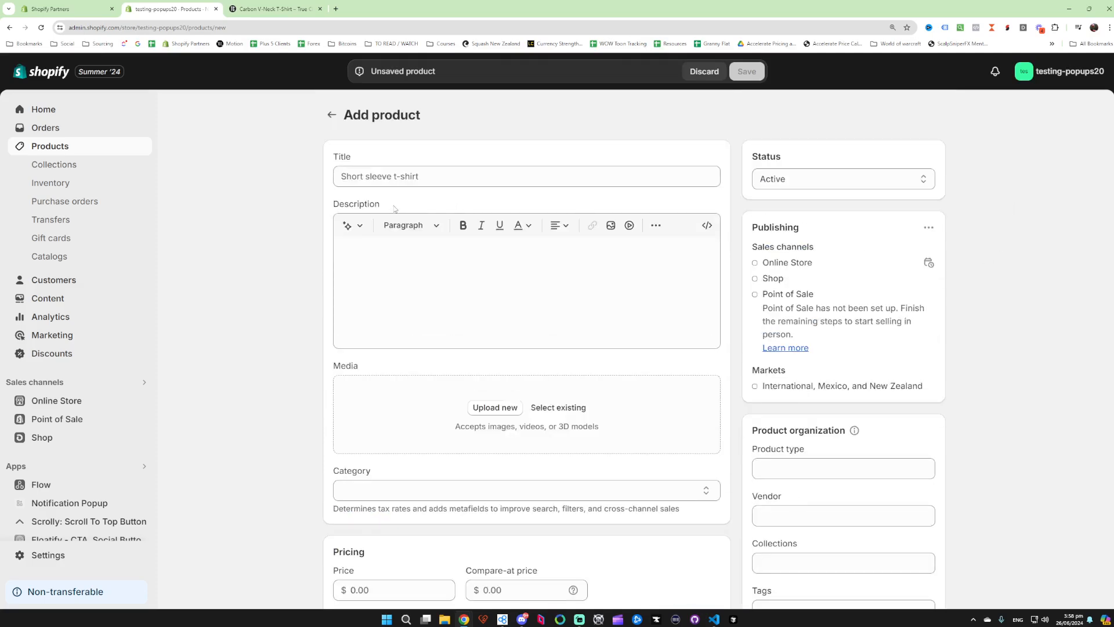
- Give the new product the title "Basic Tee"
left_click(419, 177)
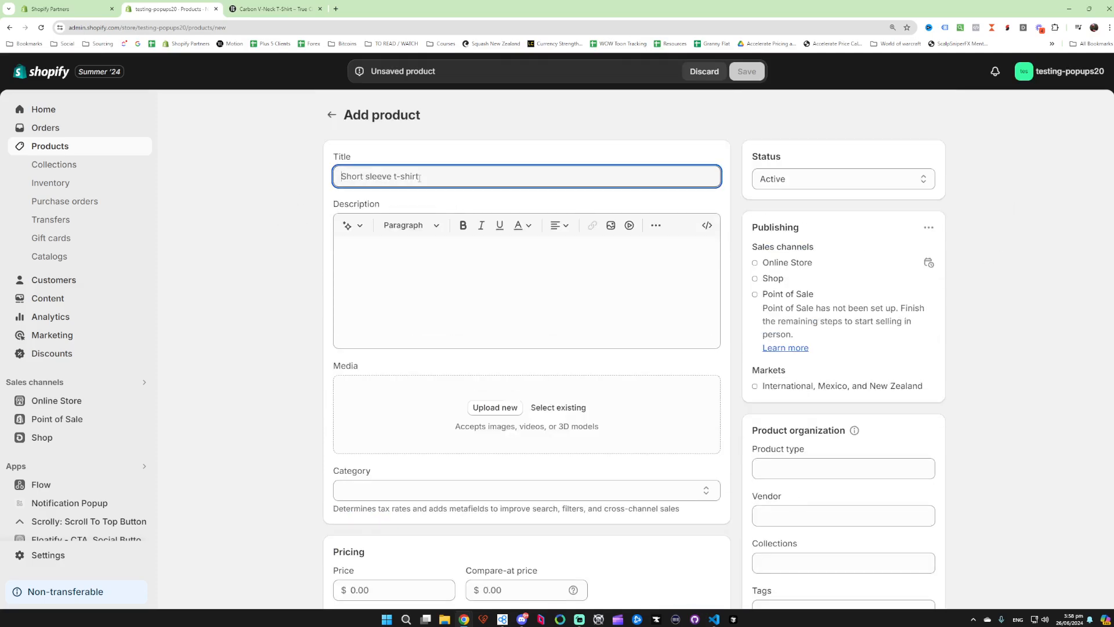
type("T")
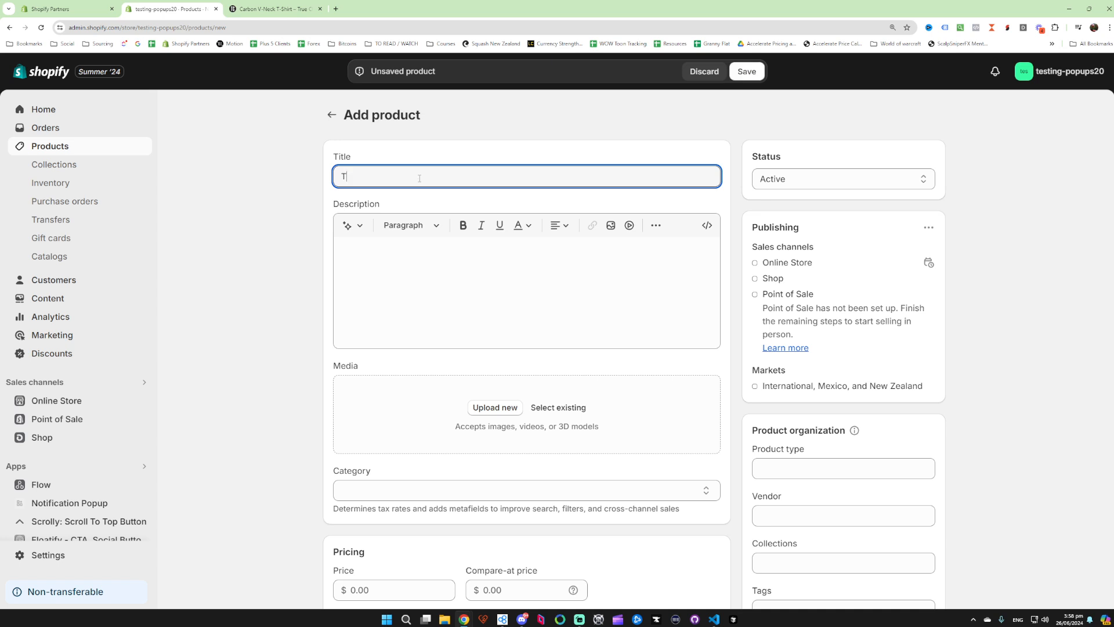
type("-shirt")
key("BackSpace")
key("BackSpace")
key("BackSpace")
key("BackSpace")
key("BackSpace")
key("BackSpace")
key("BackSpace")
type("Basic T-S")
key("BackSpace")
type("ee")
key("Tab")
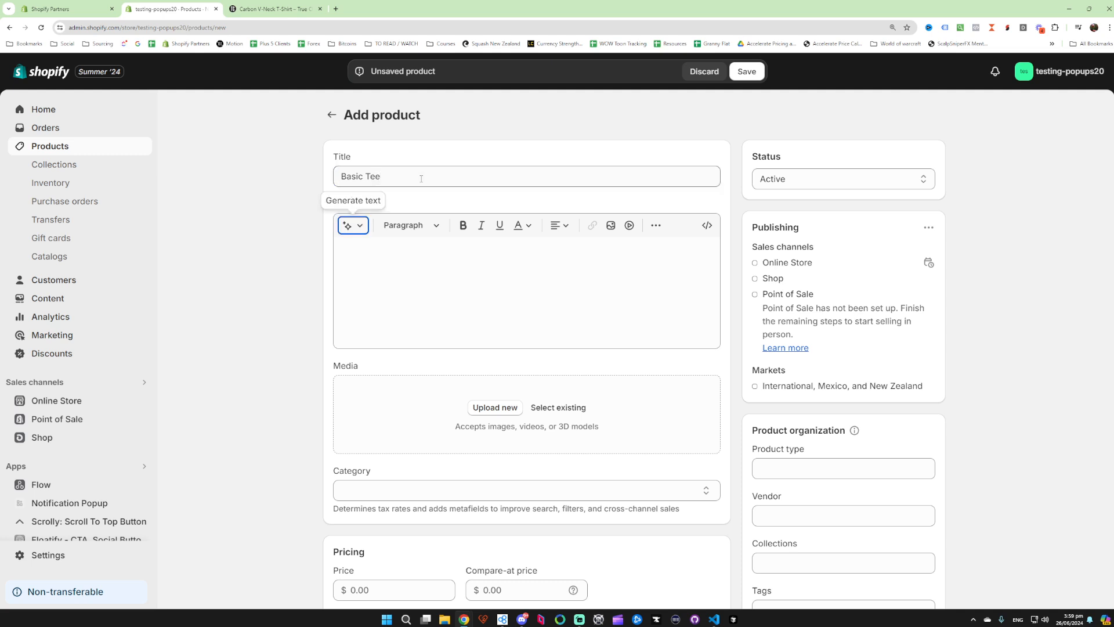
key("shift+Tab")
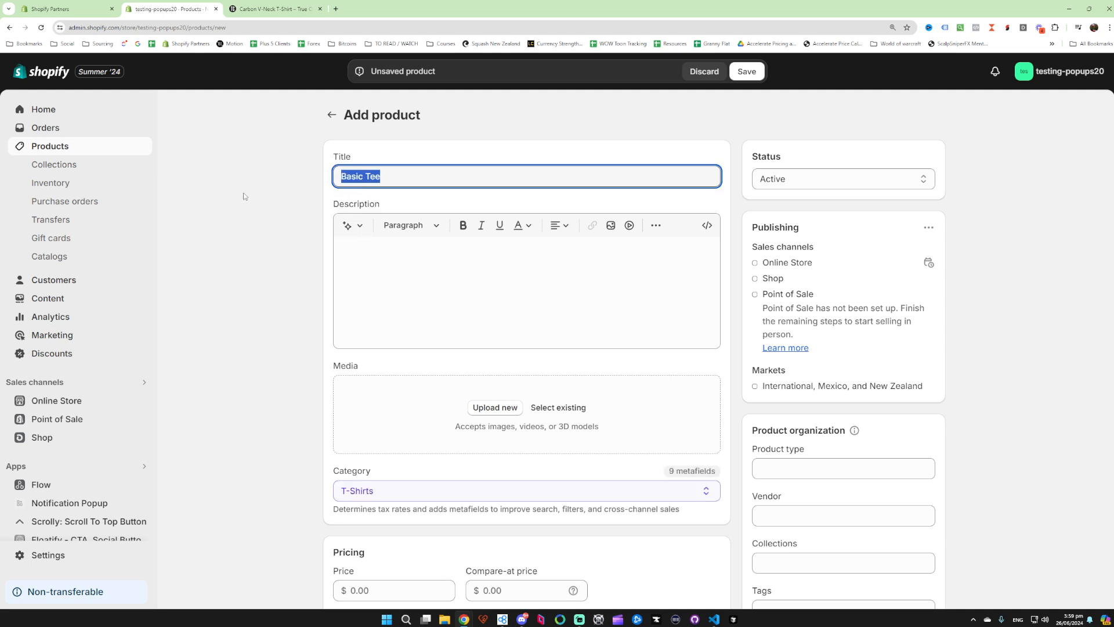
left_click(247, 200)
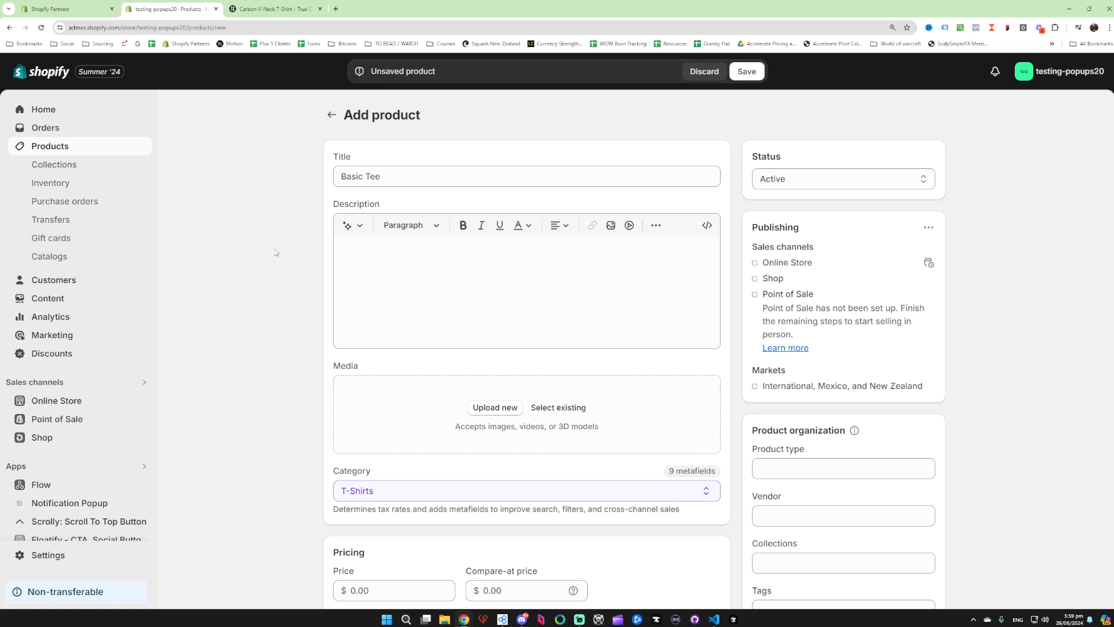
left_click(403, 175)
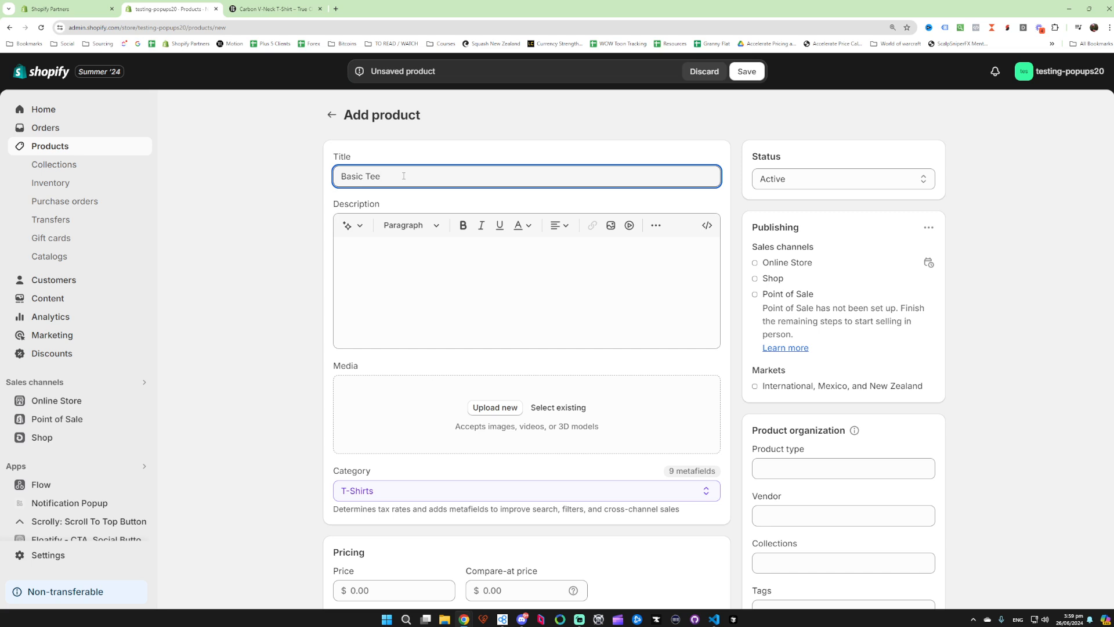
left_click(397, 258)
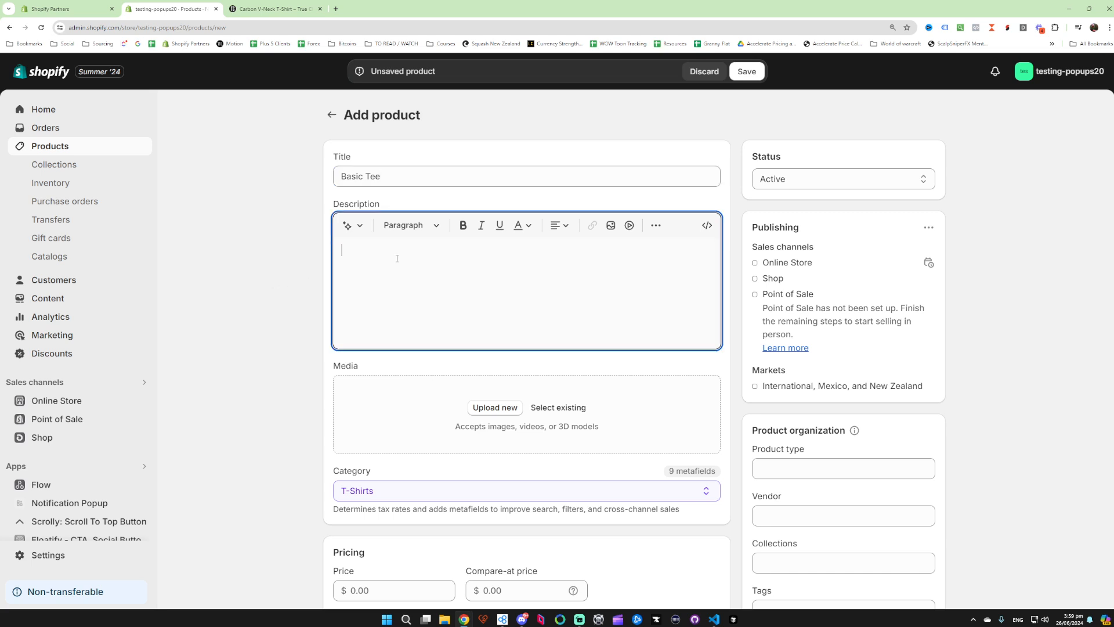
double_click(369, 206)
left_click(292, 224)
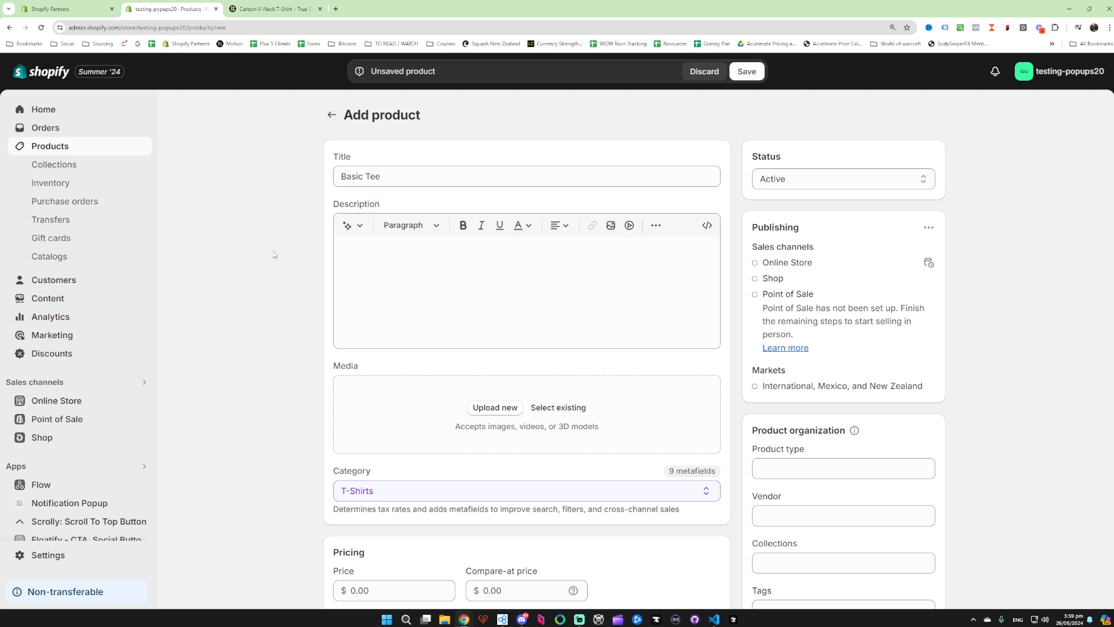
- Write the product description "basic t-shirt for athletic and everyday ware"
left_click(392, 258)
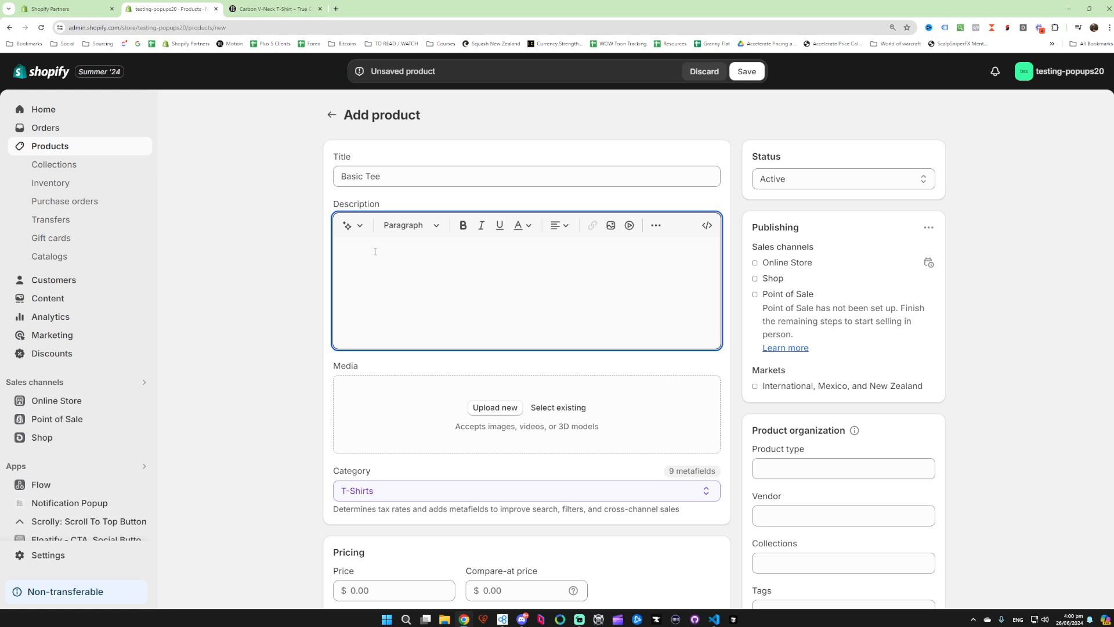
type("basic t-")
type("sh")
type("irt ")
type("for athen")
type("t")
key("BackSpace")
key("BackSpace")
key("BackSpace")
type("ics")
key("BackSpace")
key("BackSpace")
key("BackSpace")
key("BackSpace")
key("BackSpace")
key("BackSpace")
key("BackSpace")
type("athletic and everyday ware")
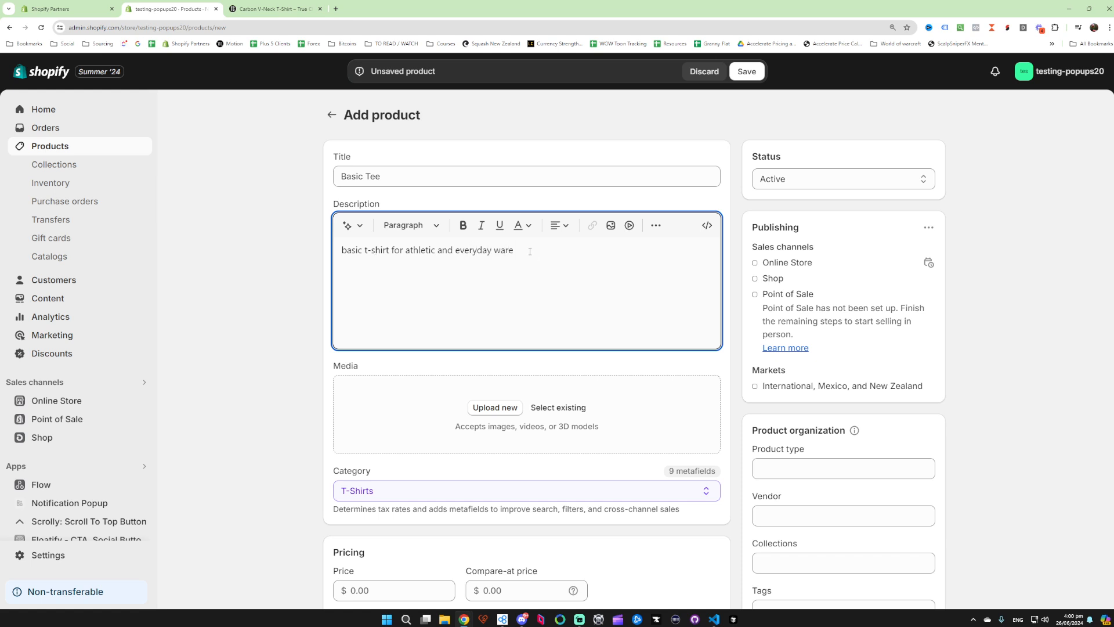
- Rephrase the whole description text with the AI text generator, using the Persuasive tone
left_click_drag(530, 251, 340, 250)
left_click(352, 225)
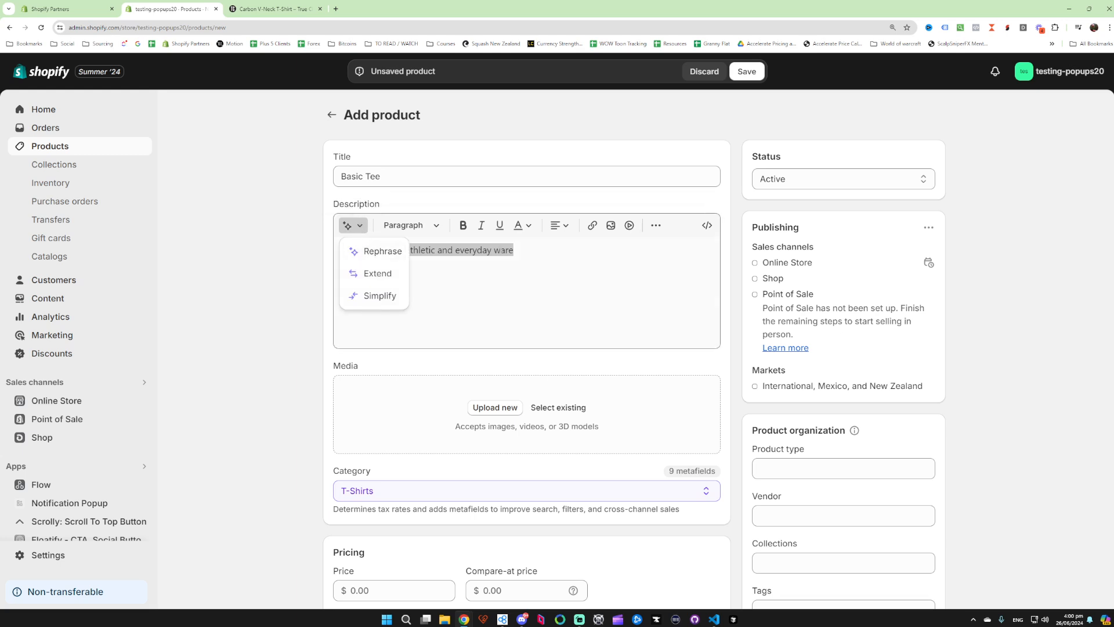
left_click(383, 253)
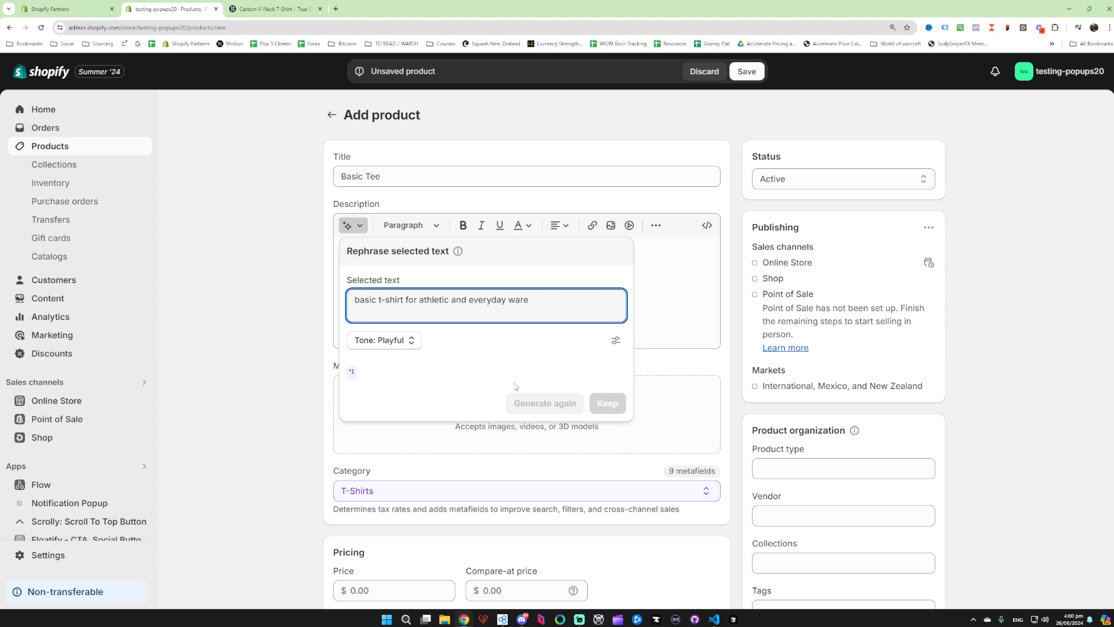
left_click(404, 344)
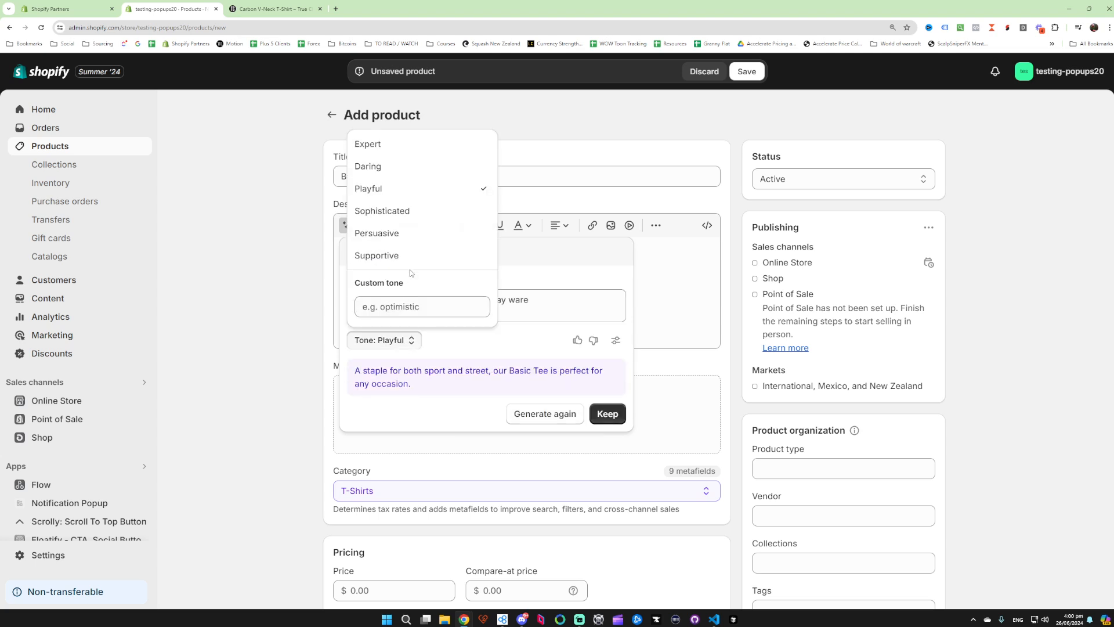
left_click(389, 306)
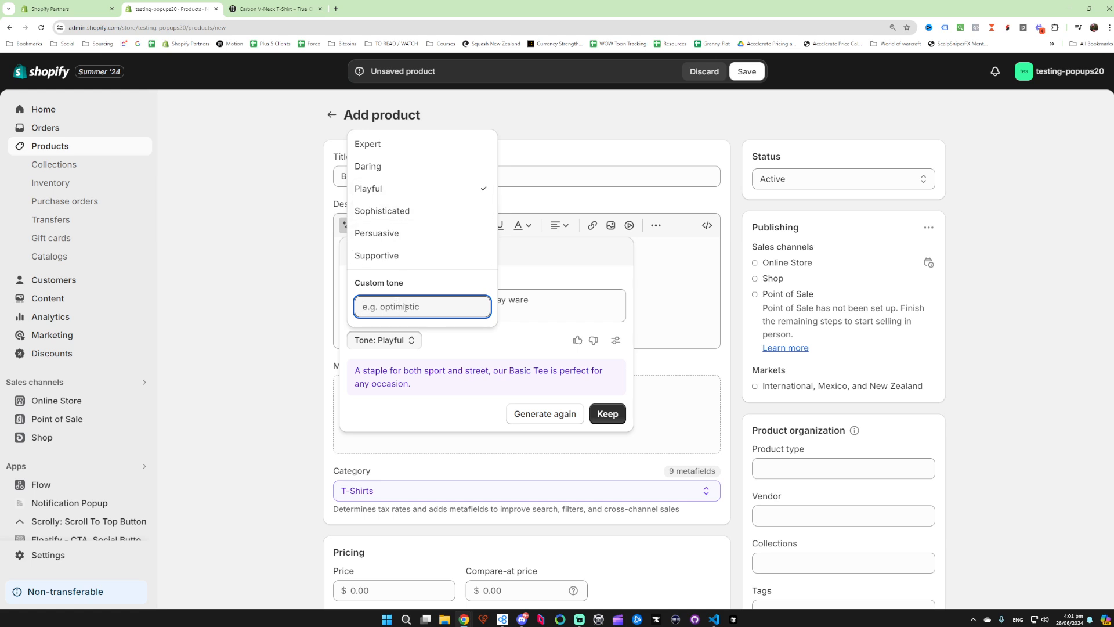
left_click(409, 233)
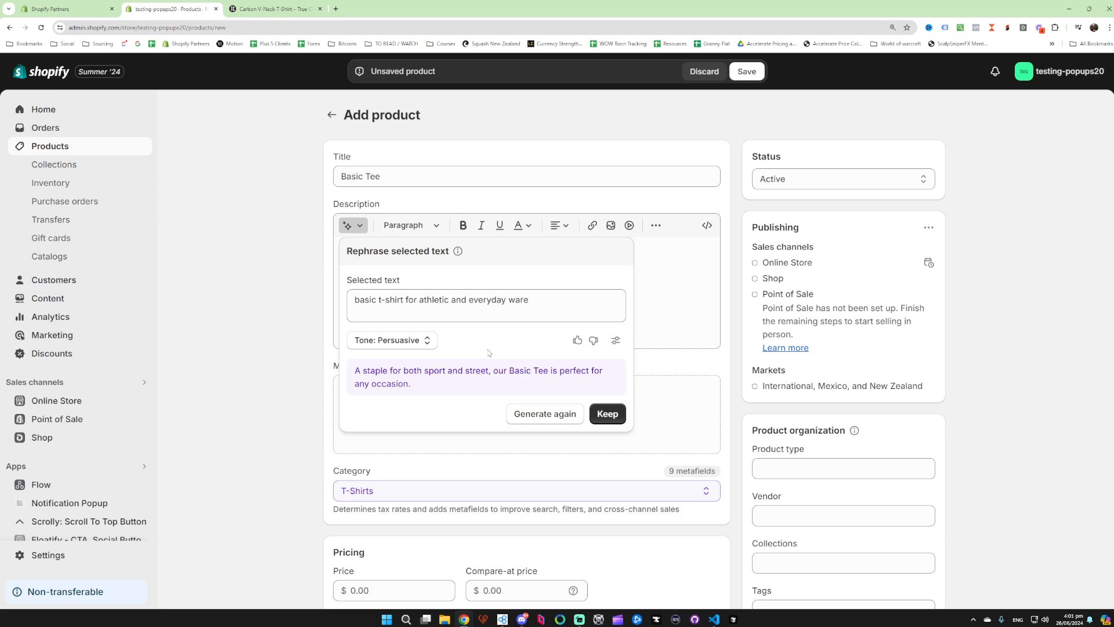
left_click(552, 422)
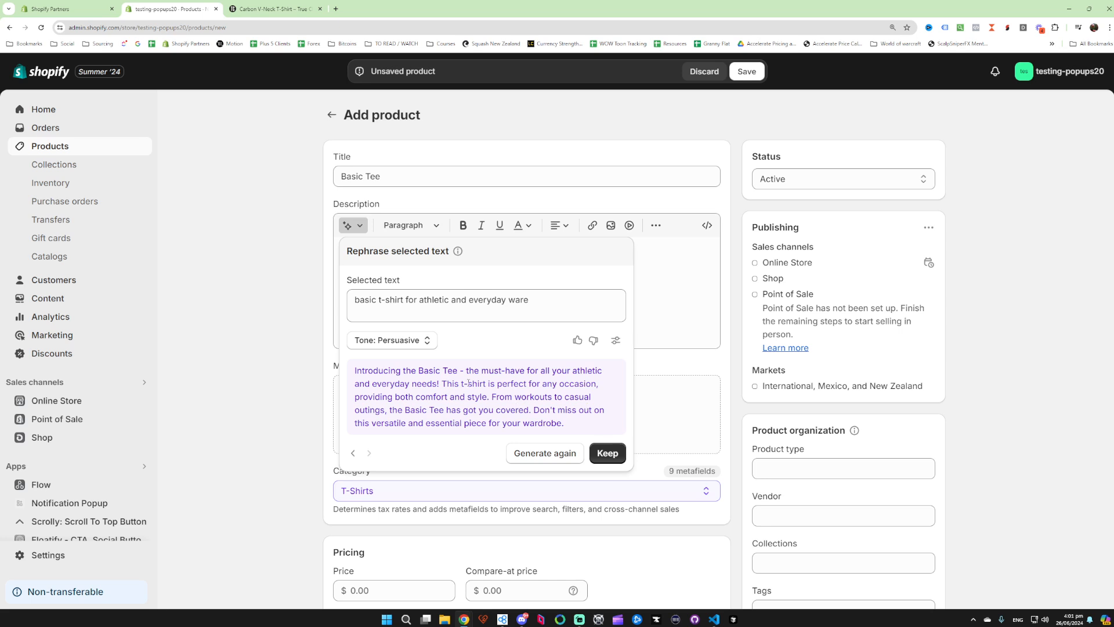
- Regenerate the rephrased description with the special instruction "Please include emoji" and keep the result
left_click(616, 344)
left_click(402, 351)
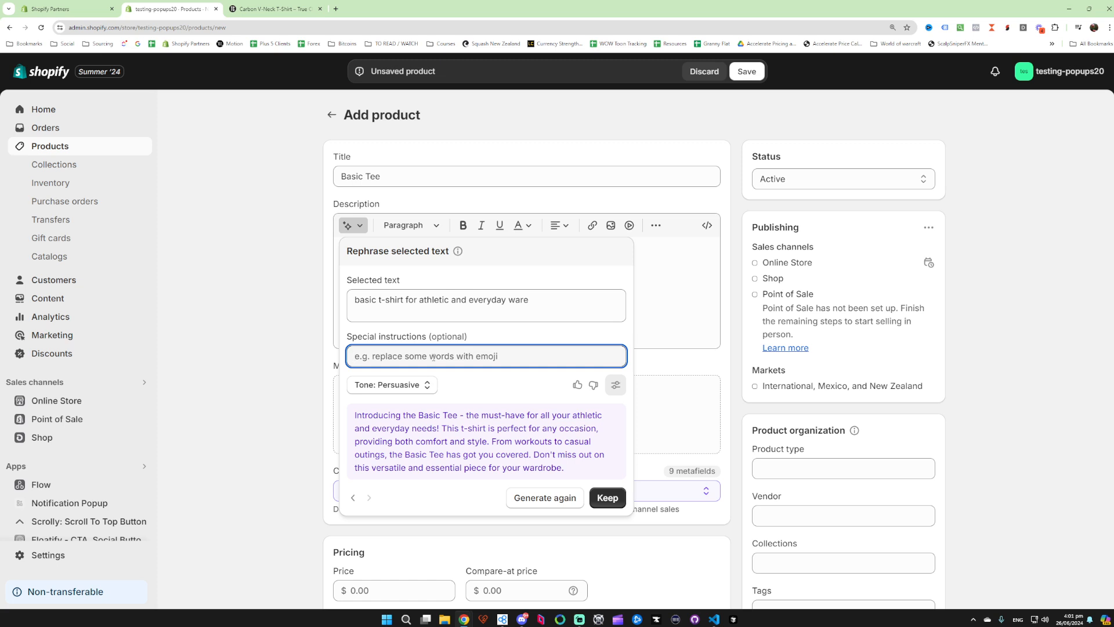
type("Please include emoji")
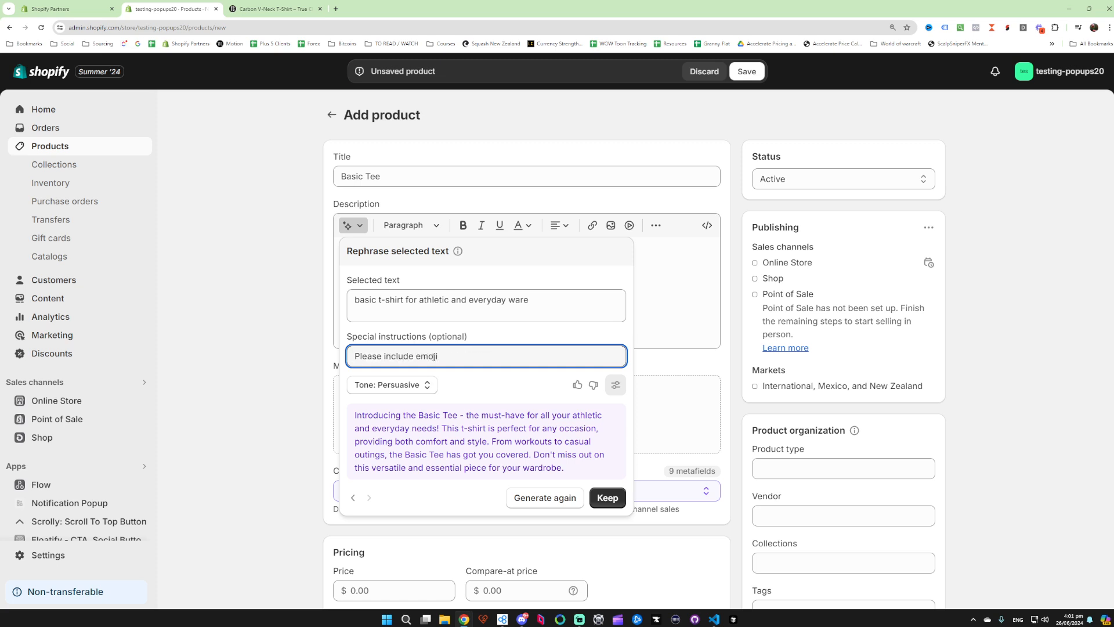
left_click(542, 498)
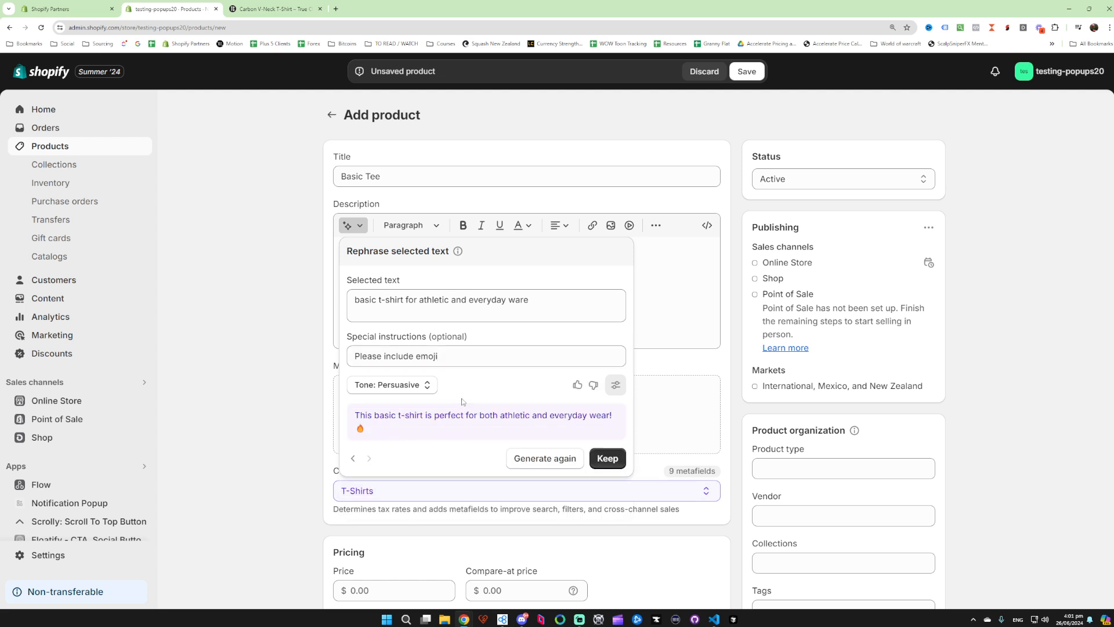
left_click(607, 459)
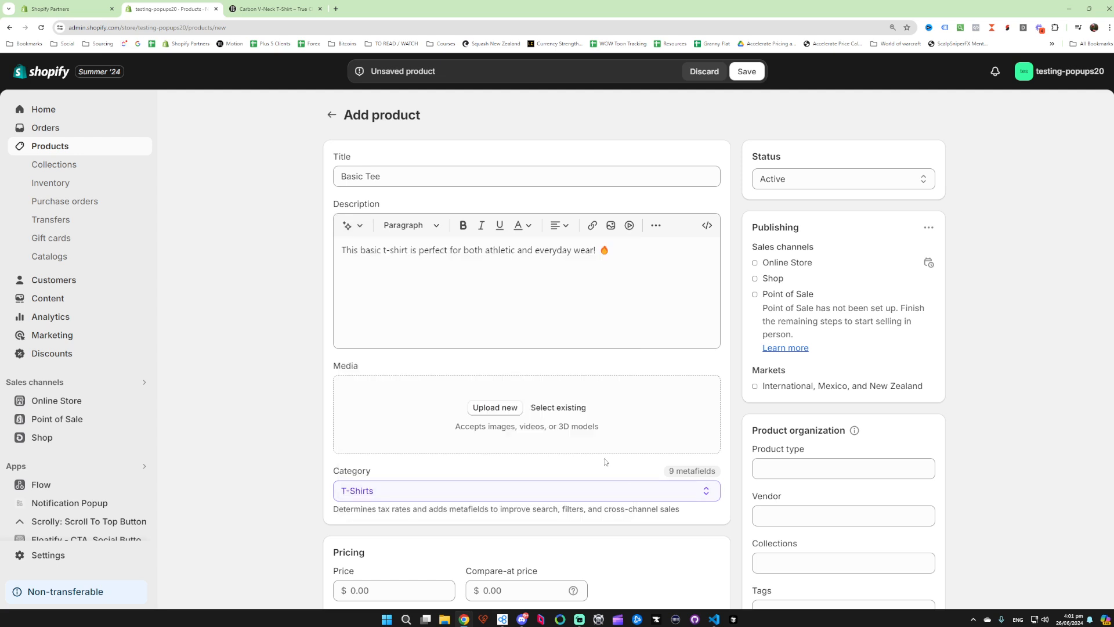
left_click_drag(614, 251, 340, 251)
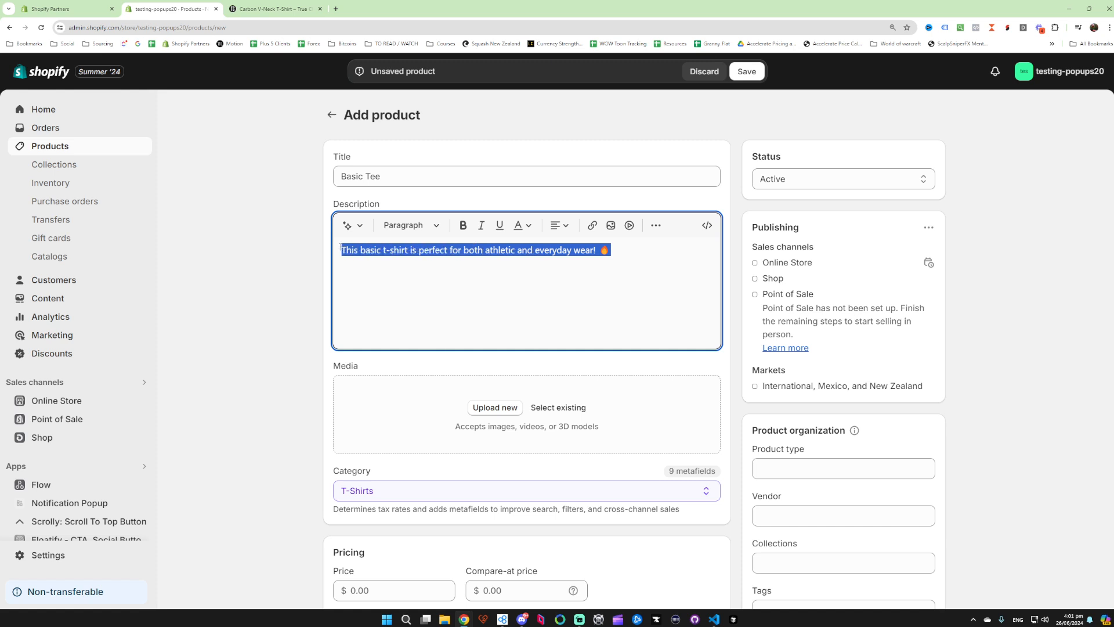
left_click(359, 232)
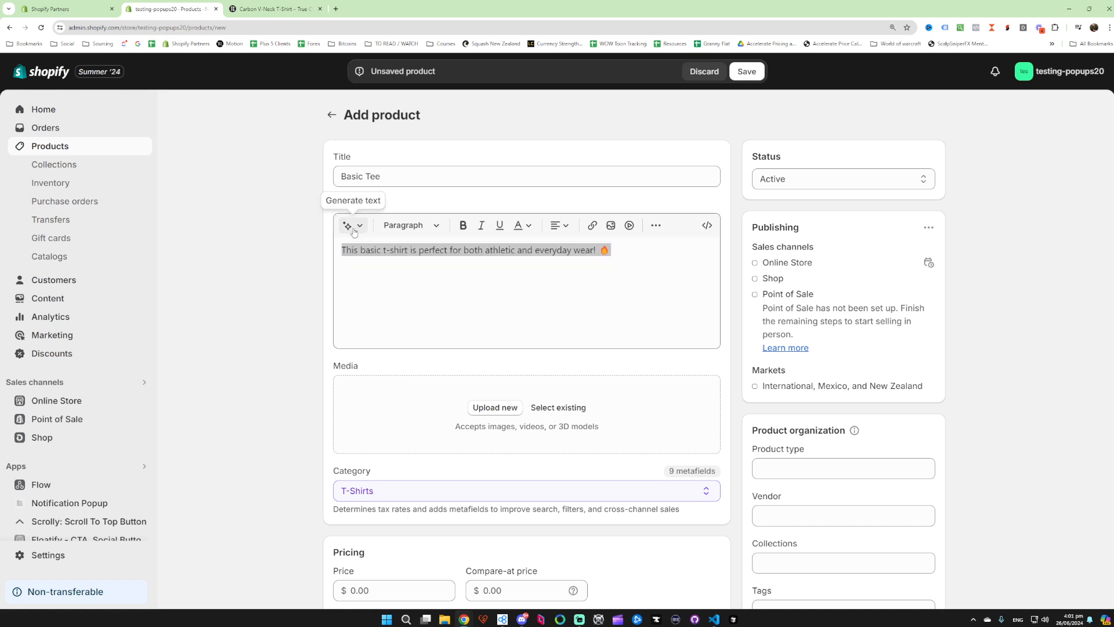
left_click(357, 229)
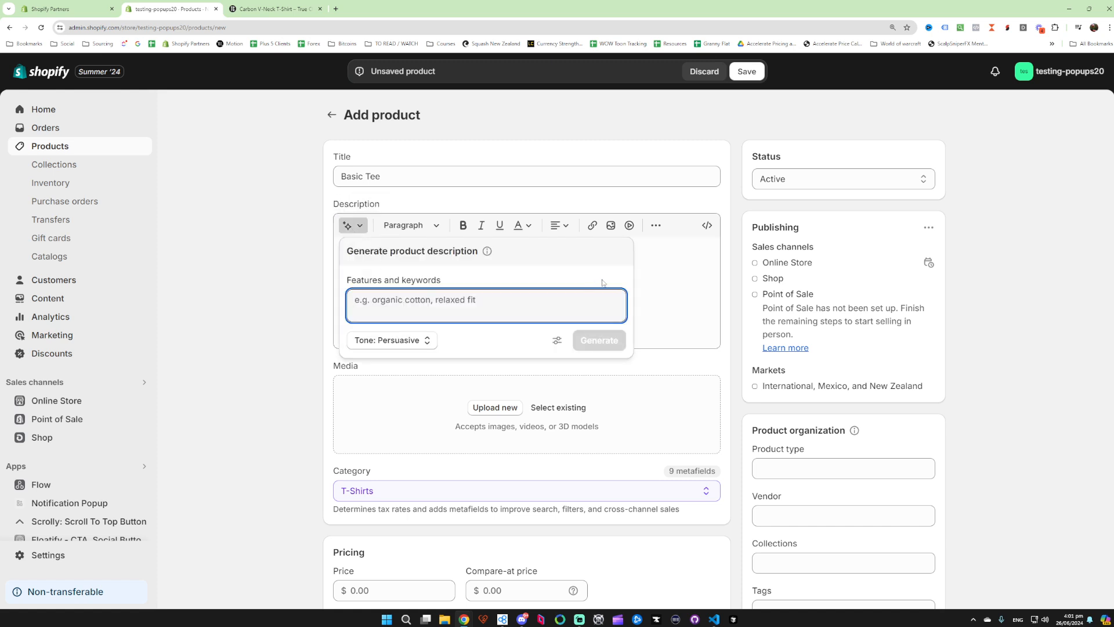
key("Escape")
- Extend the whole description text with the AI text generator and keep the longer version
left_click_drag(611, 250, 341, 250)
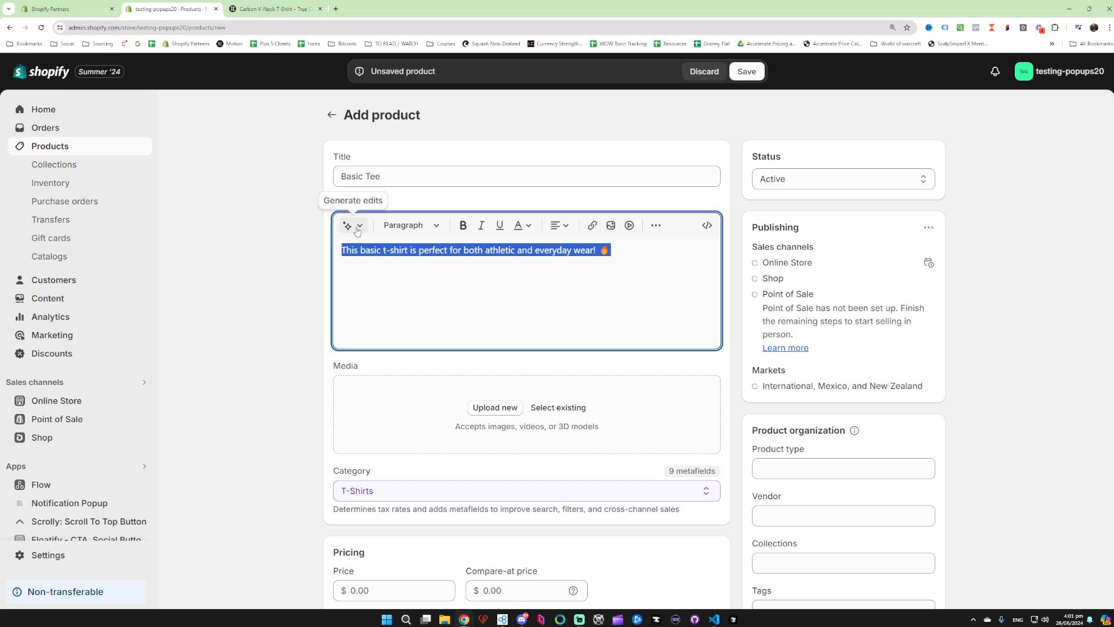
left_click(351, 226)
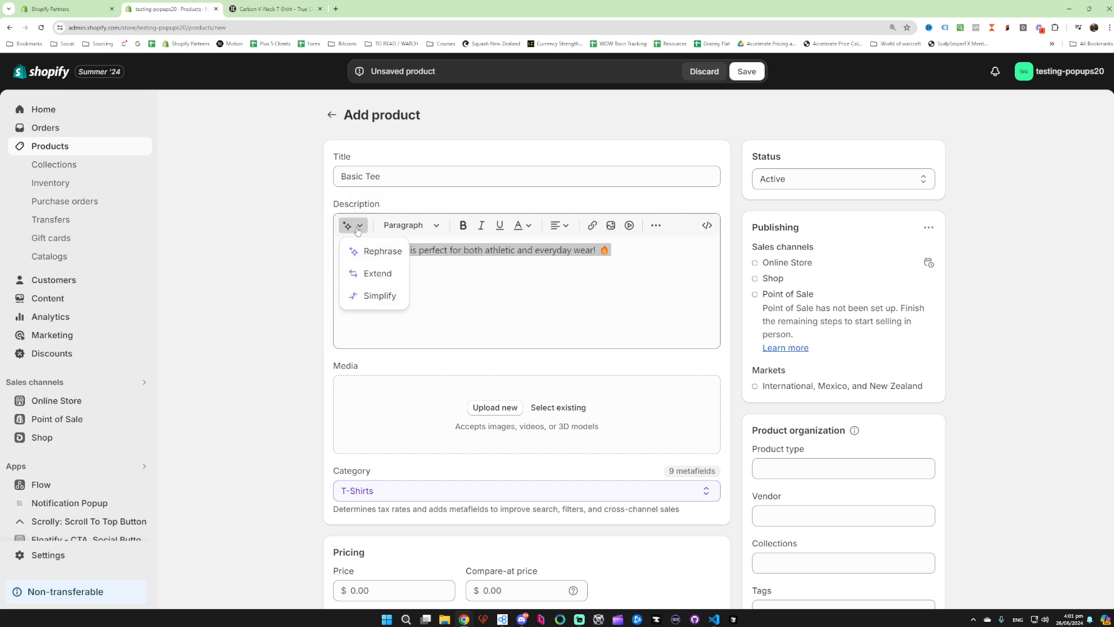
left_click(377, 276)
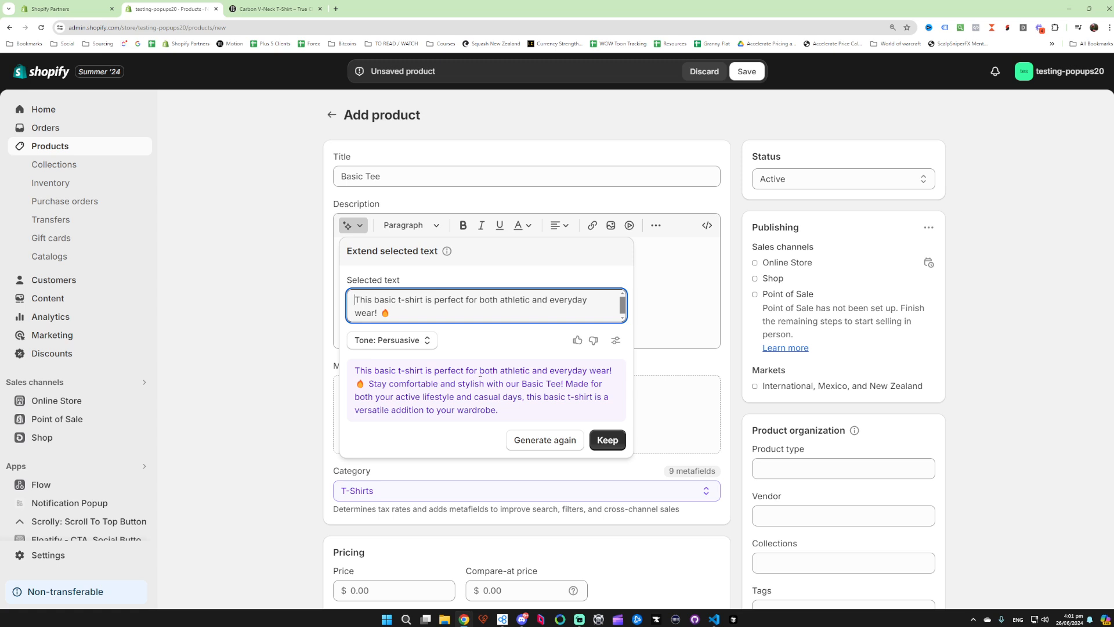
left_click(607, 439)
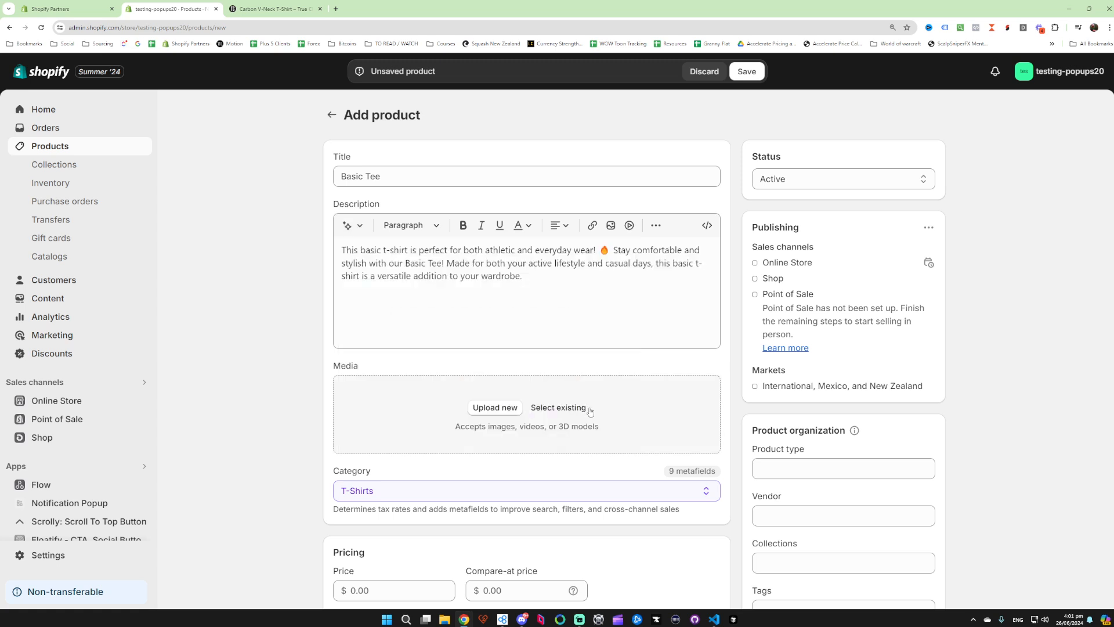
- Add a bullet point "Cotton" below the description paragraph
left_click(547, 281)
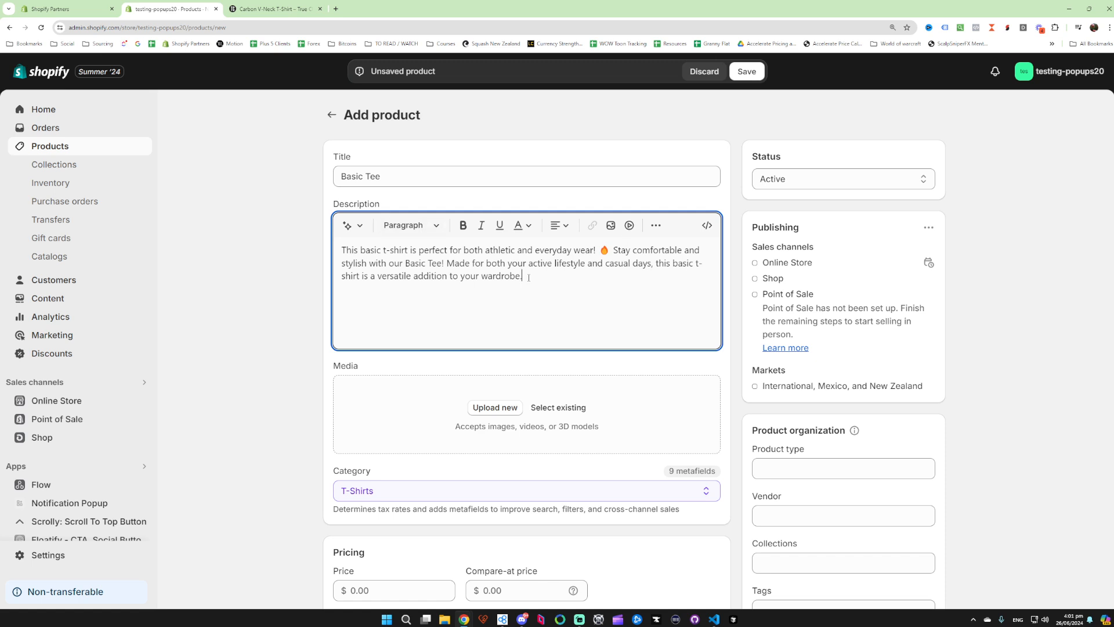
type("- ")
type("Cotton")
- Examine what the description's Insert video option requires, and leave it without inserting a video
left_click(629, 225)
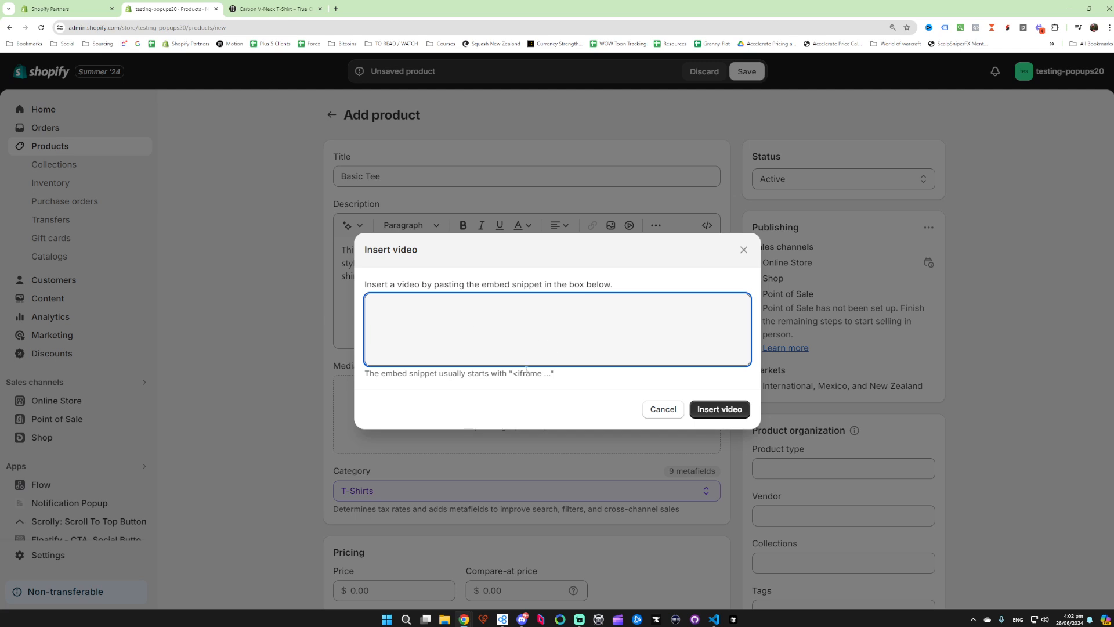
double_click(525, 373)
left_click(527, 372)
left_click(420, 325)
left_click(647, 409)
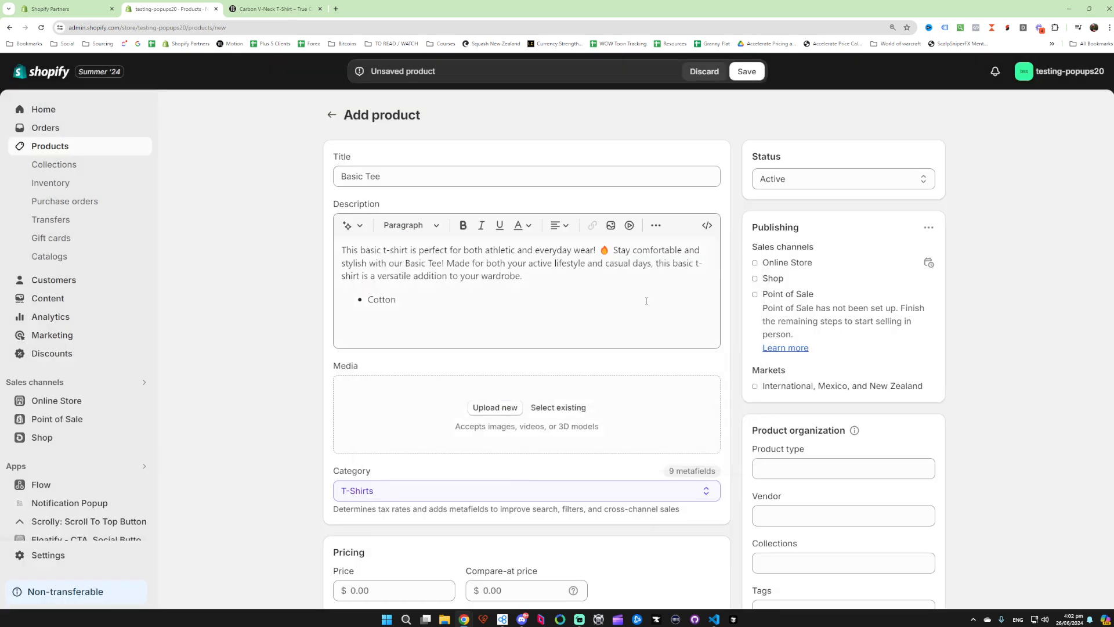
- Examine the description's Insert image file picker and leave it without inserting an image
left_click(611, 226)
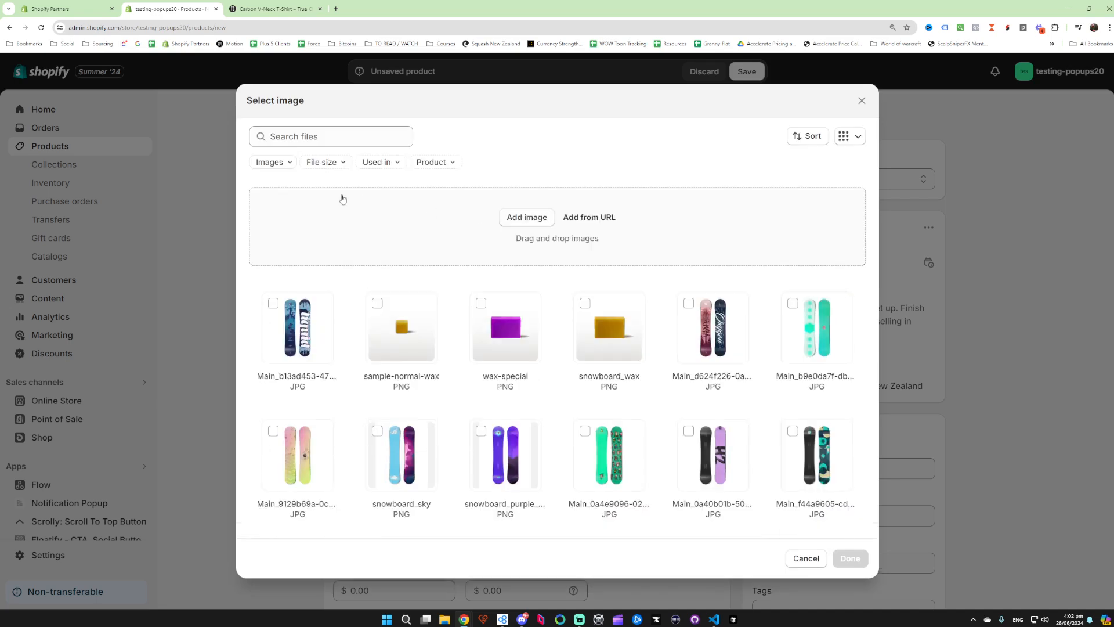
left_click(804, 559)
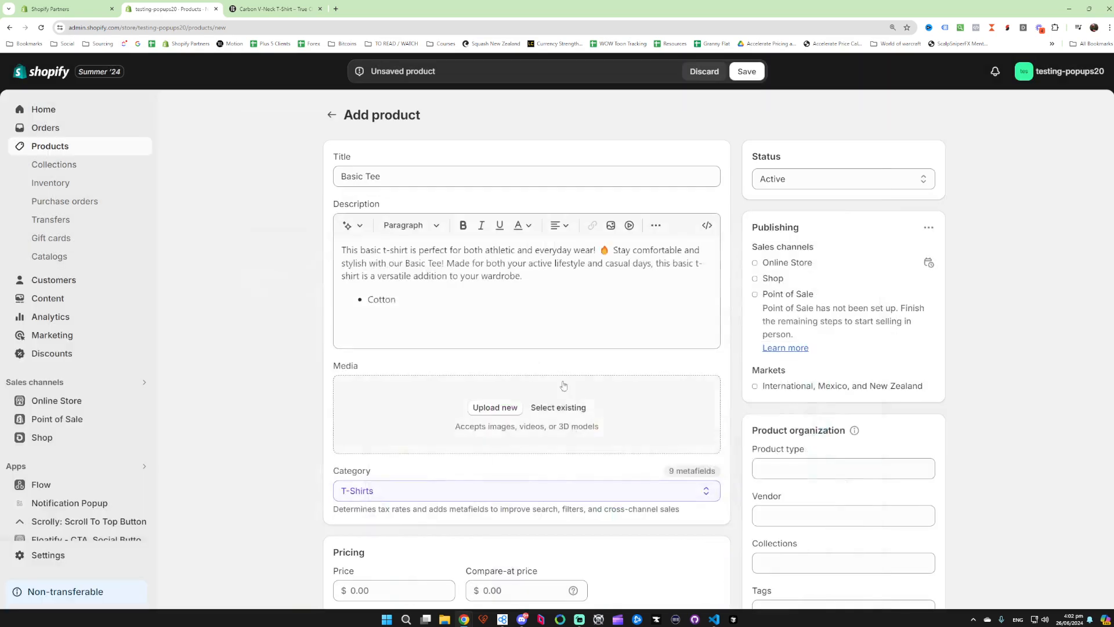
left_click(361, 320)
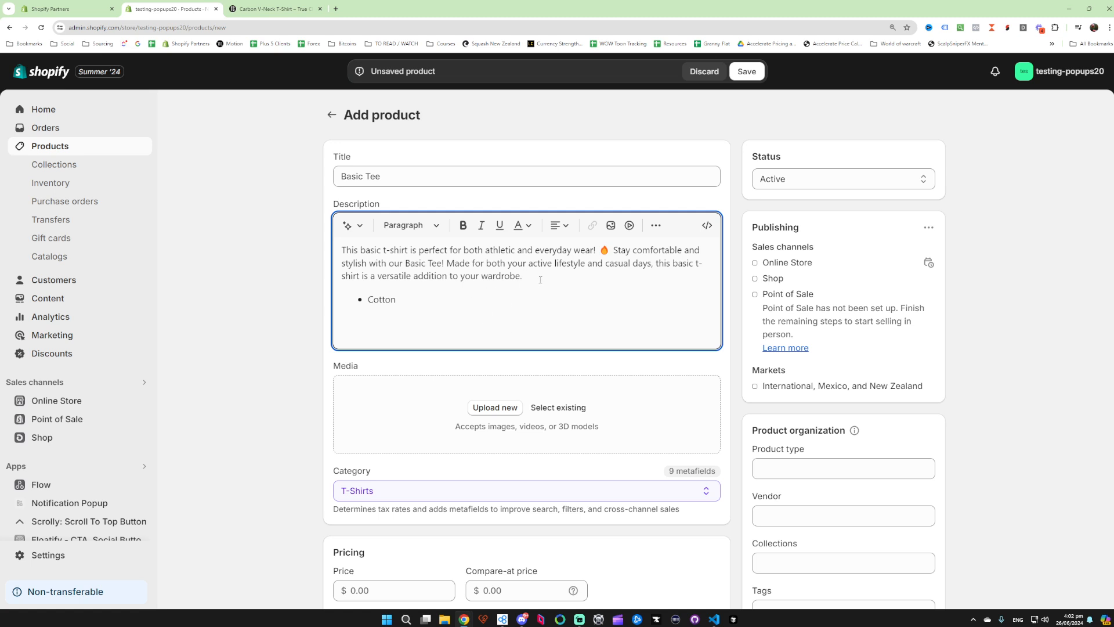
left_click(289, 260)
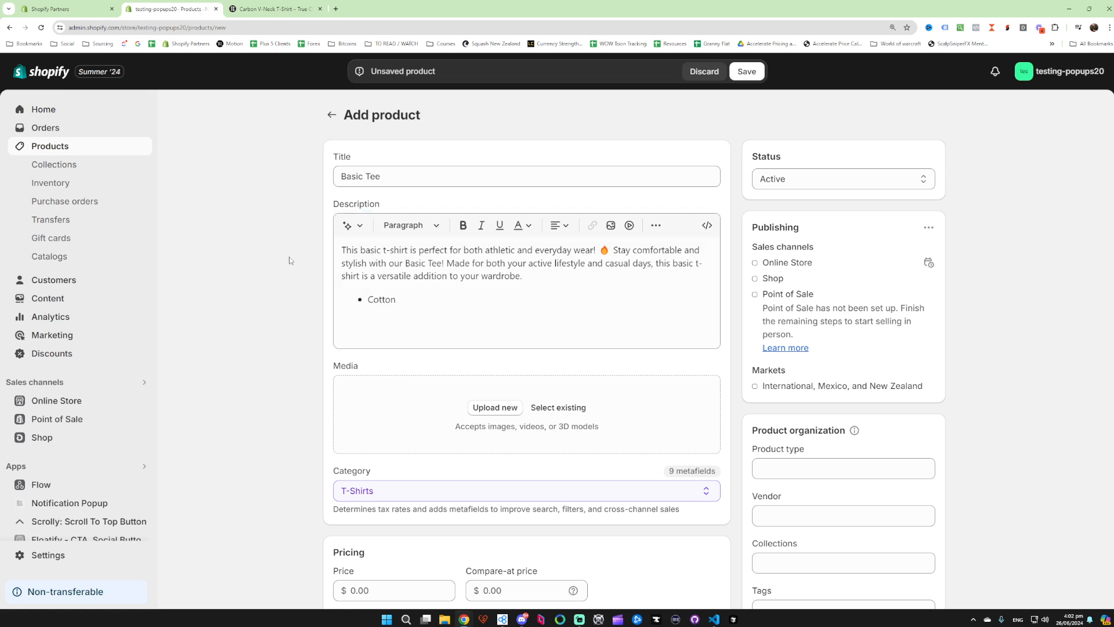
scroll(290, 260, "down", 1)
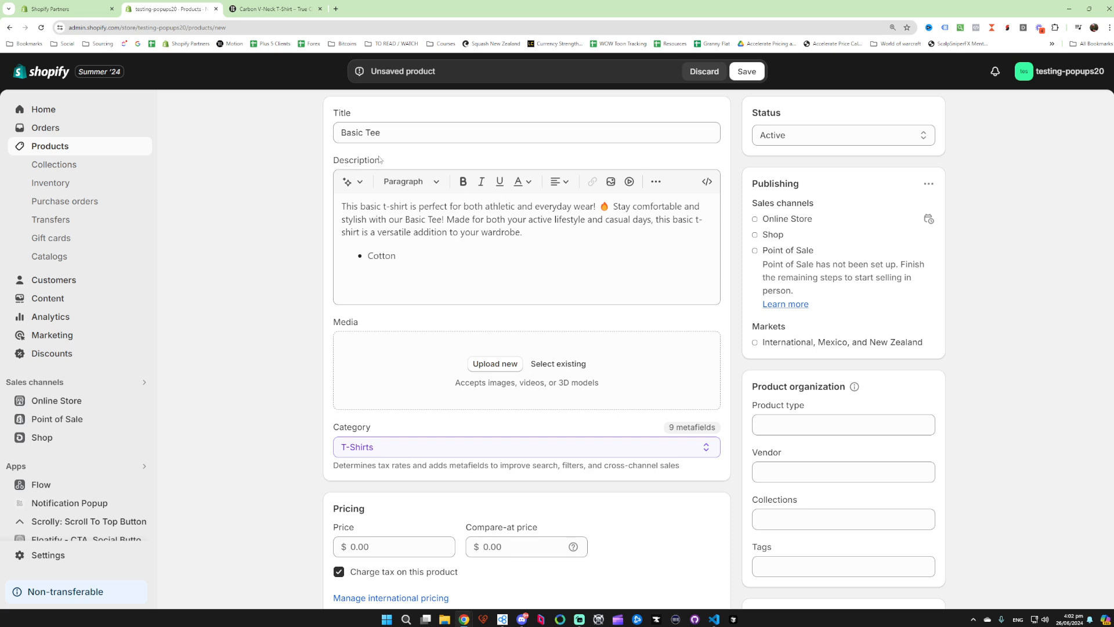
scroll(306, 300, "up", 1)
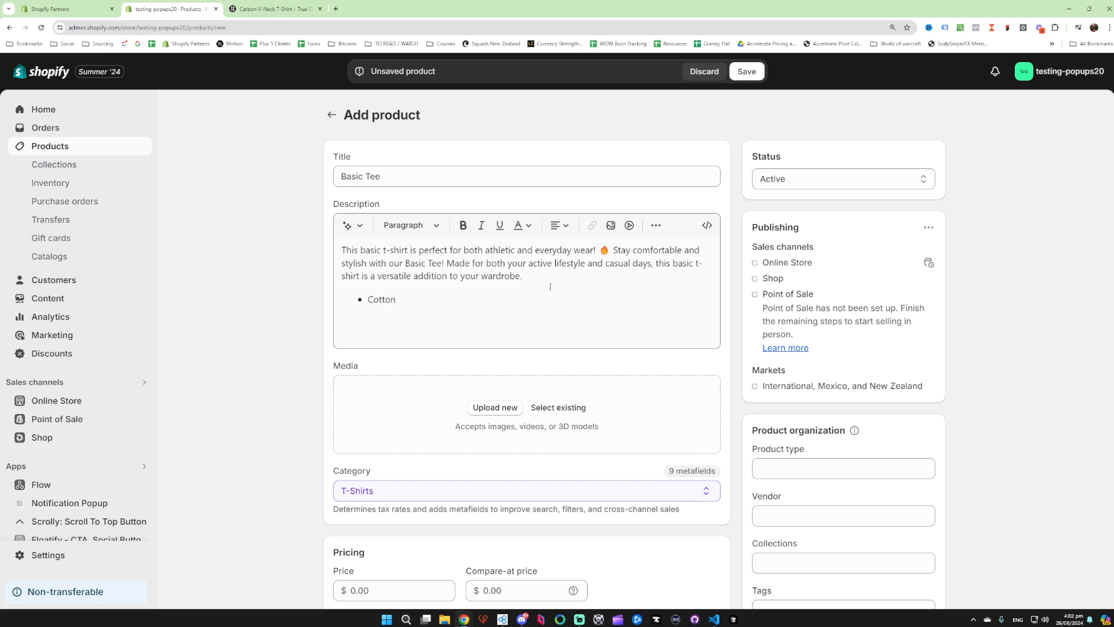
- Review the AI product description generator's form and close it without generating any text
left_click(352, 225)
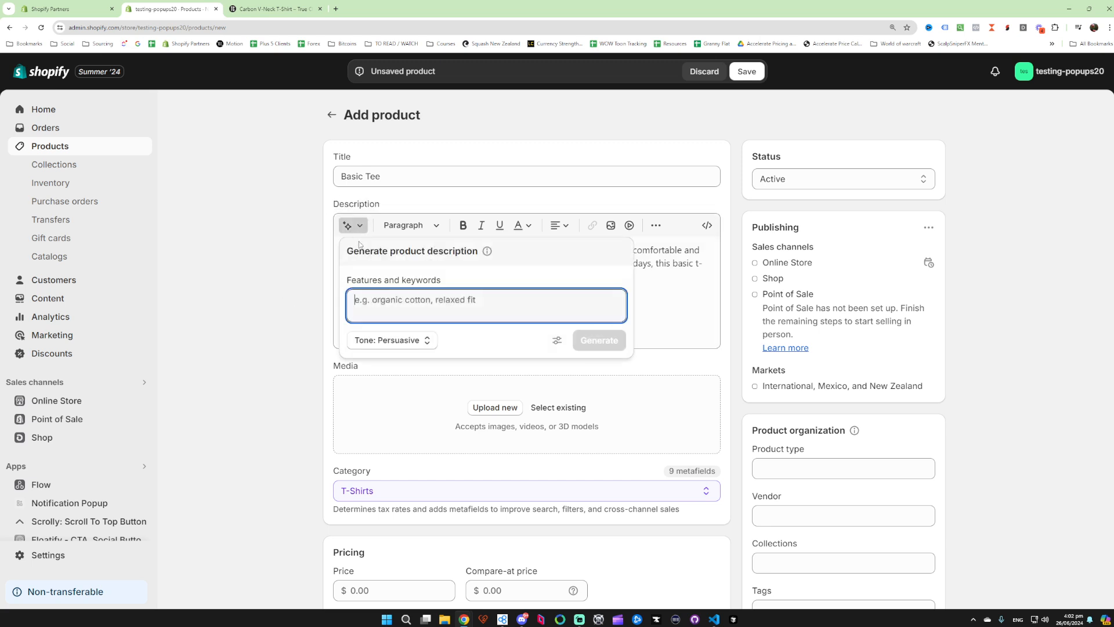
left_click_drag(379, 251, 467, 251)
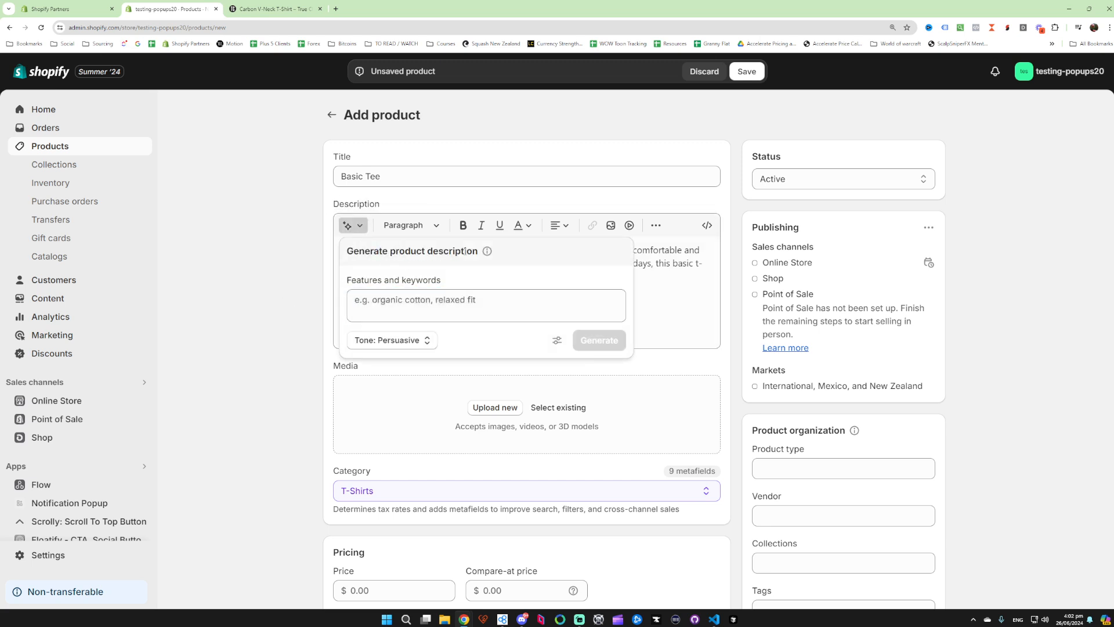
triple_click(466, 250)
left_click(465, 251)
left_click(299, 279)
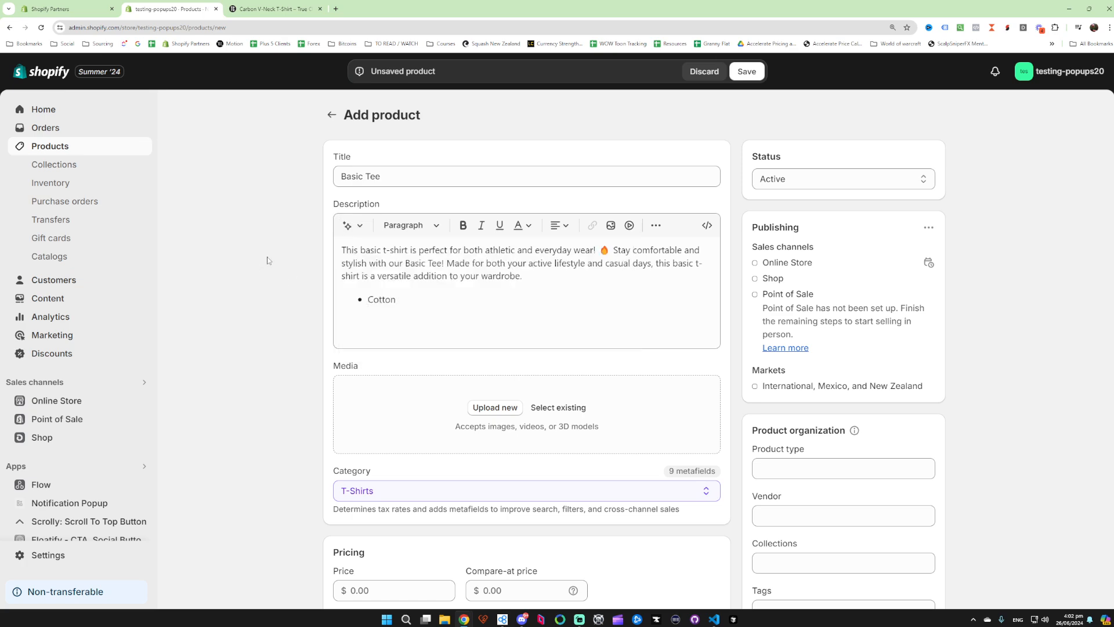
- Add the existing blue "liquid" snowboard image, the first JPG in the file library, to the product's media
scroll(283, 268, "down", 2)
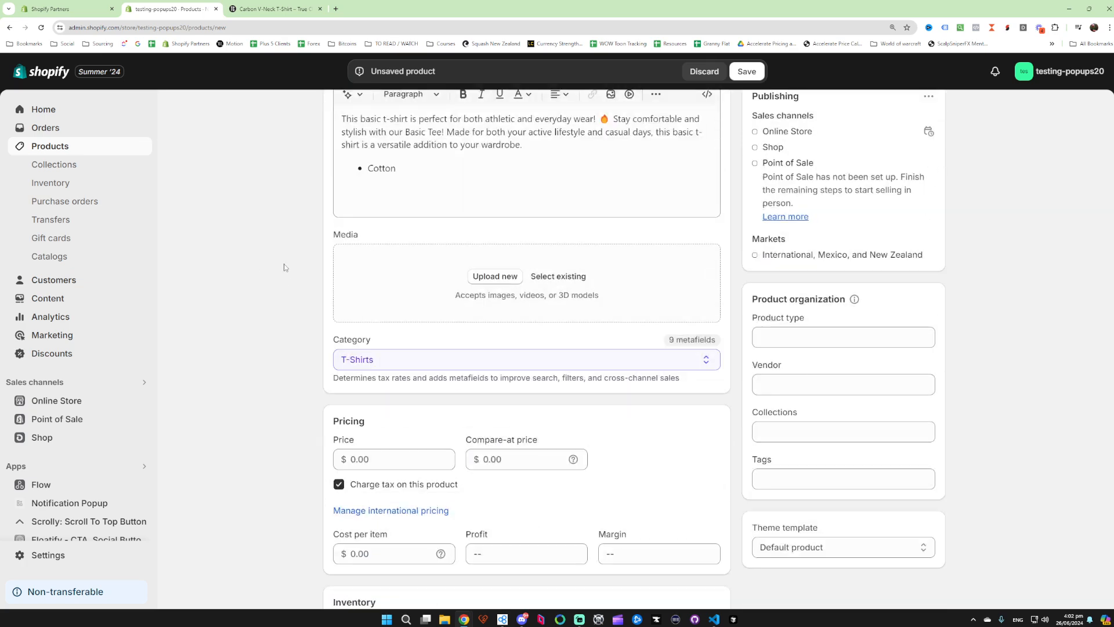
left_click(387, 282)
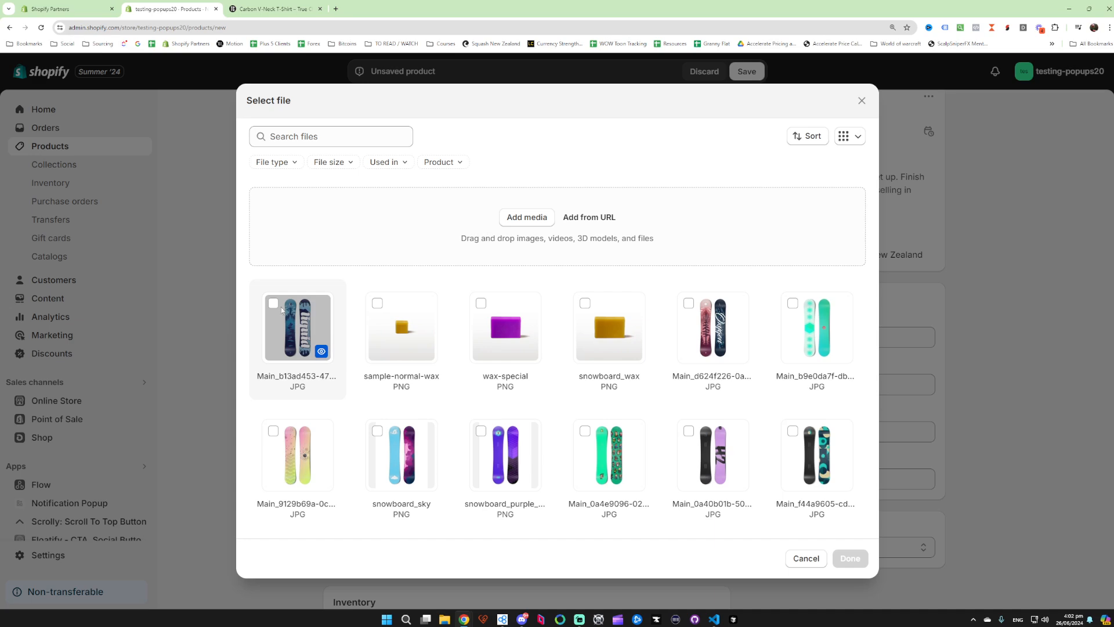
left_click(274, 305)
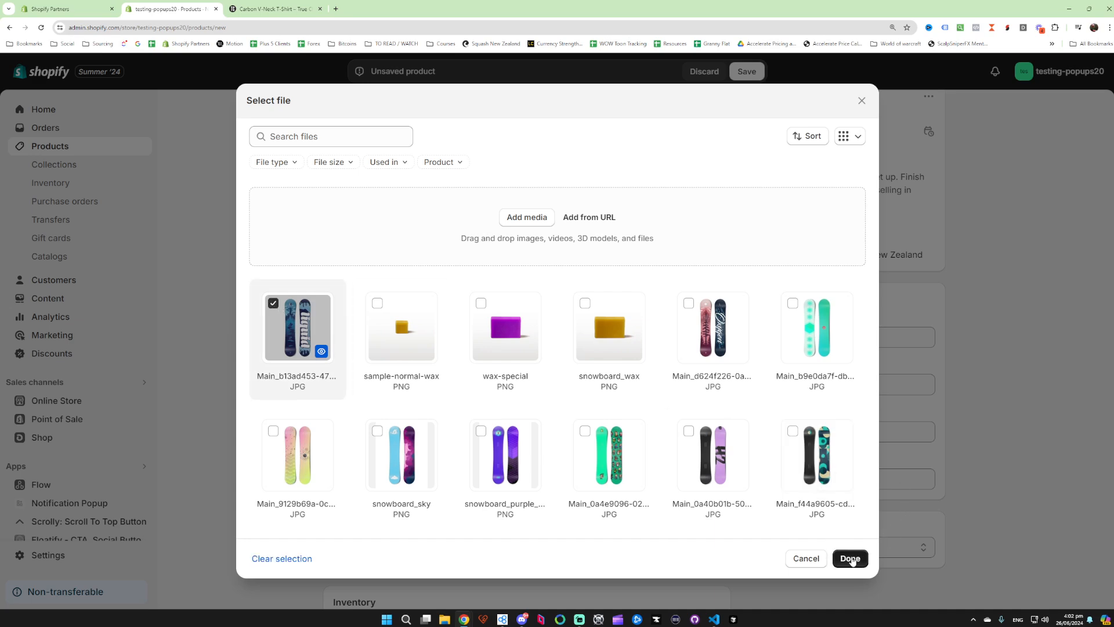
scroll(819, 476, "down", 4)
scroll(818, 476, "up", 4)
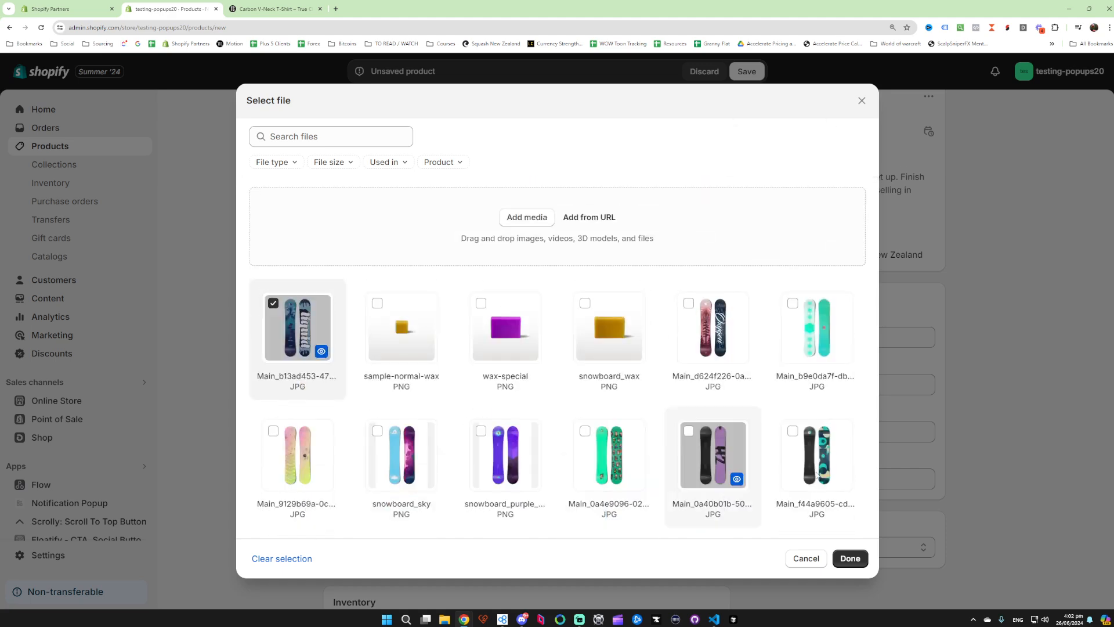
left_click(851, 558)
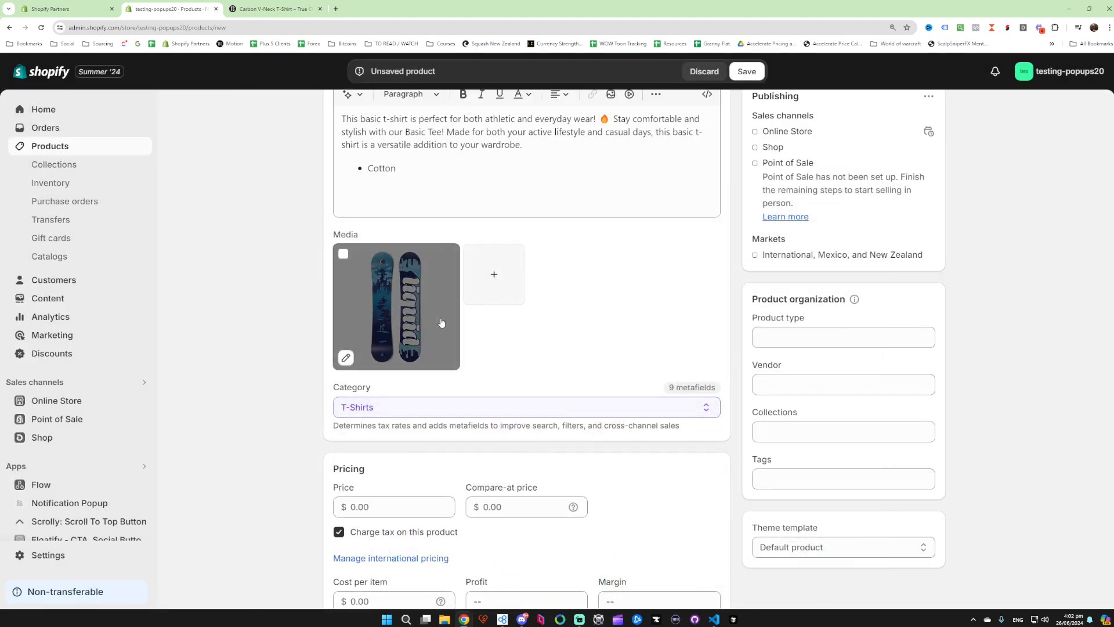
- Open the snowboard image's media preview, inspect its alt text in edit mode and save it
scroll(581, 331, "up", 2)
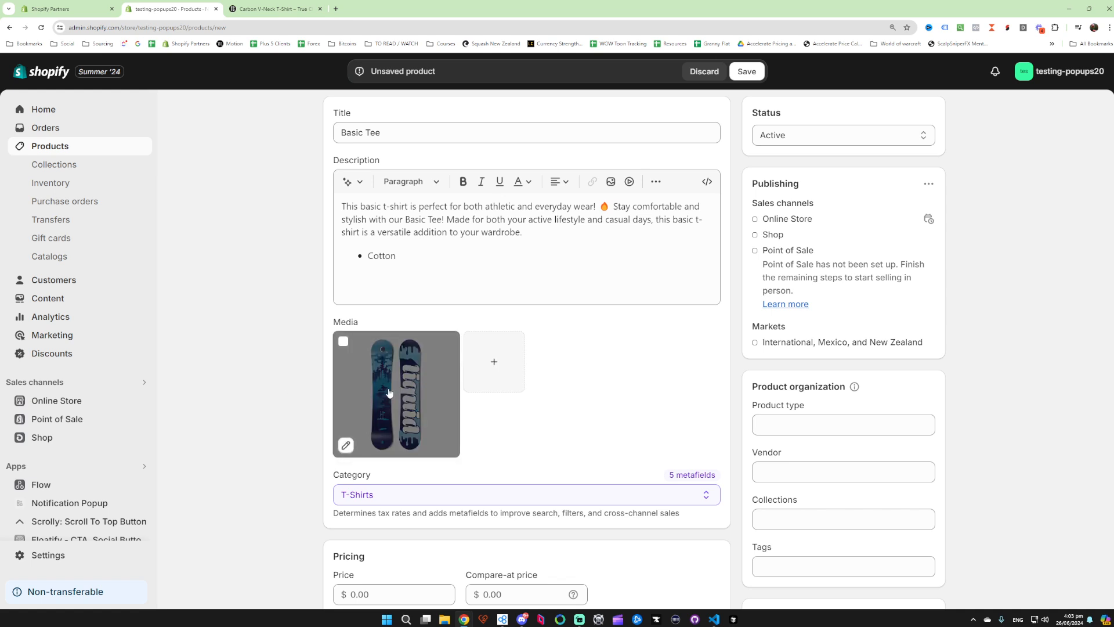
left_click(345, 446)
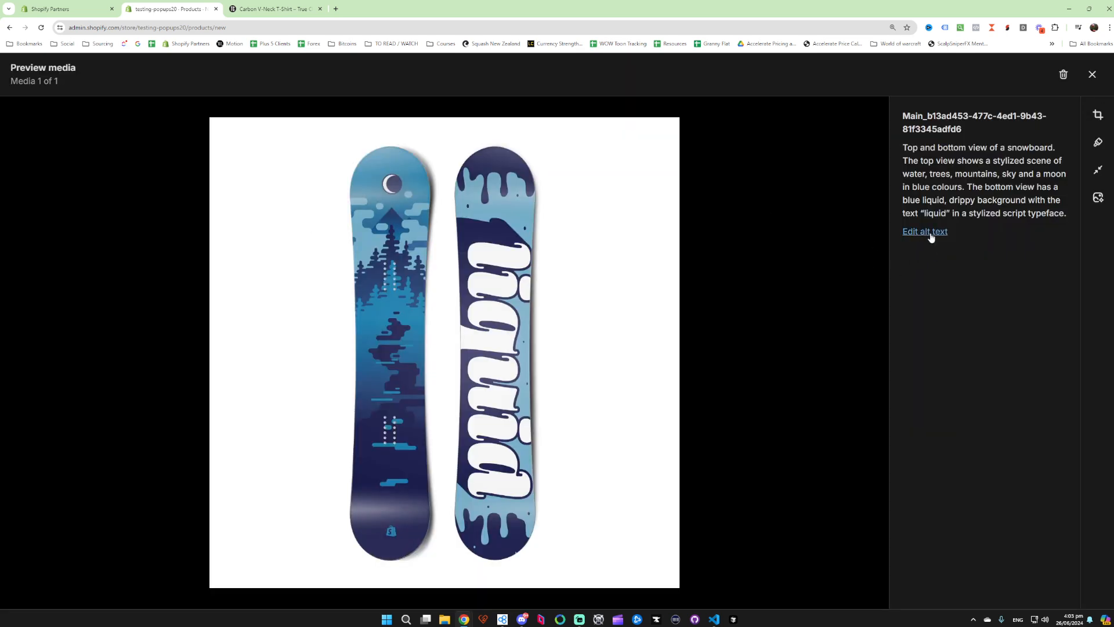
left_click(928, 232)
triple_click(982, 154)
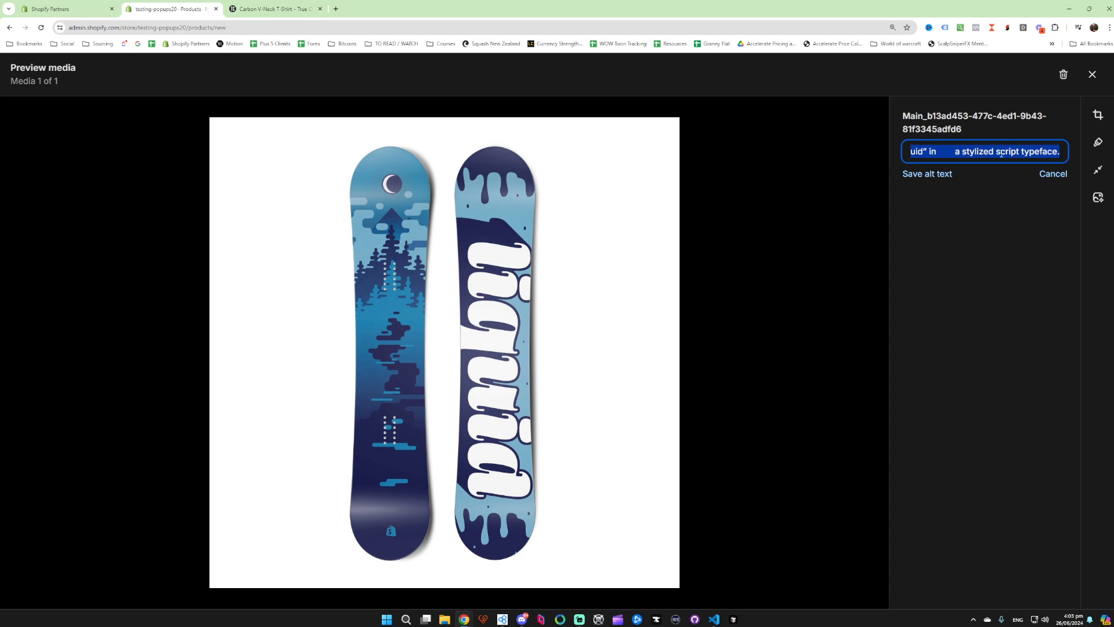
left_click(1003, 154)
left_click_drag(1017, 153, 872, 152)
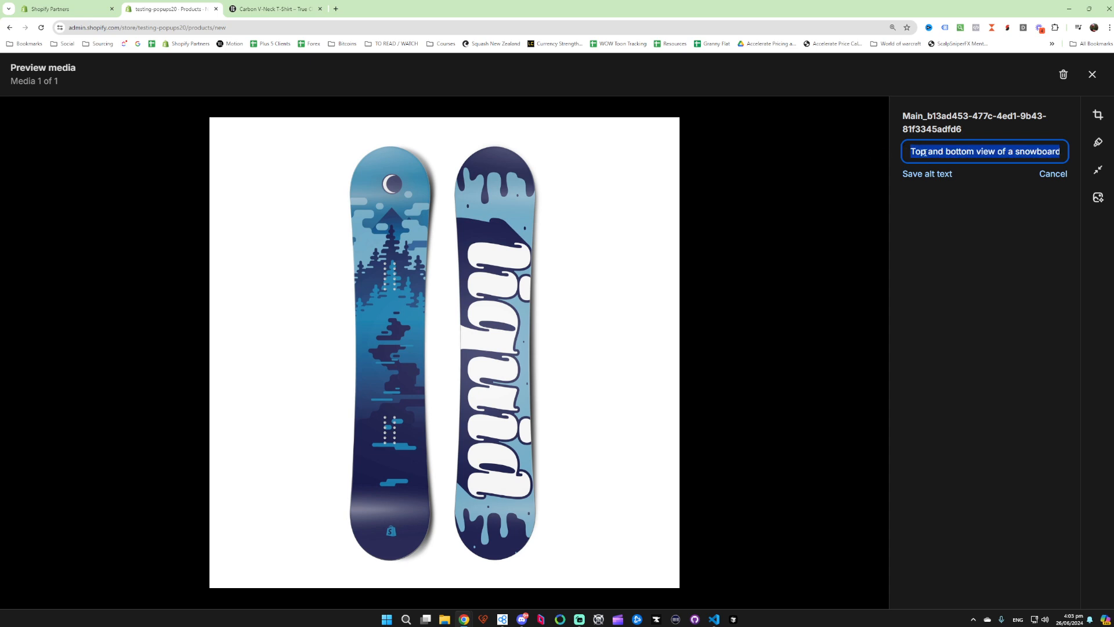
left_click(980, 152)
triple_click(975, 152)
left_click(989, 153)
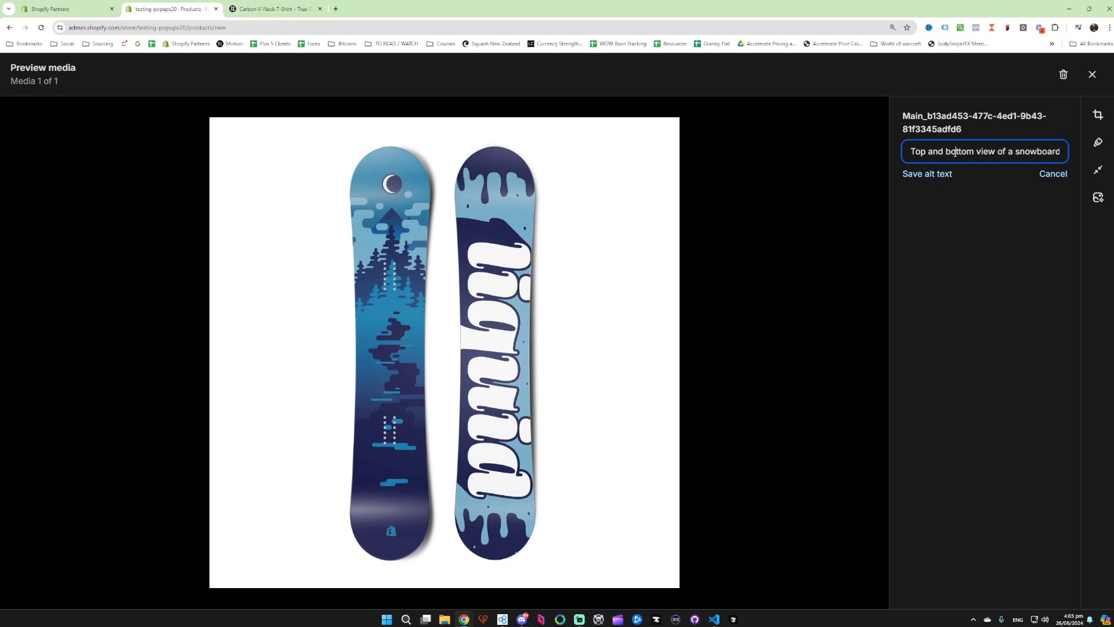
left_click_drag(915, 152, 1042, 149)
left_click(1016, 198)
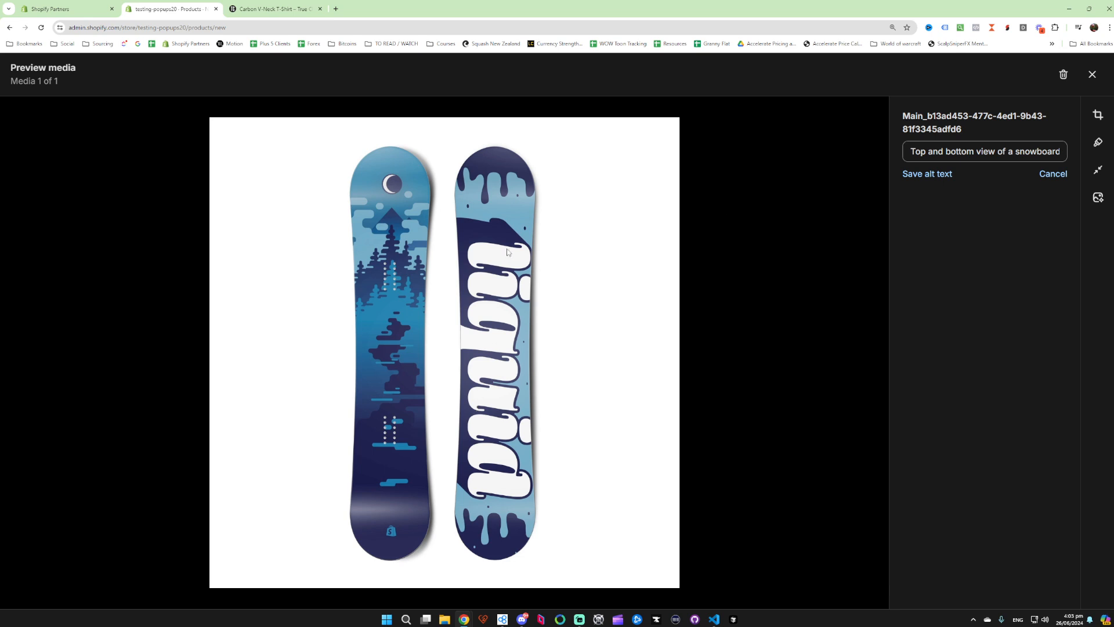
left_click(944, 180)
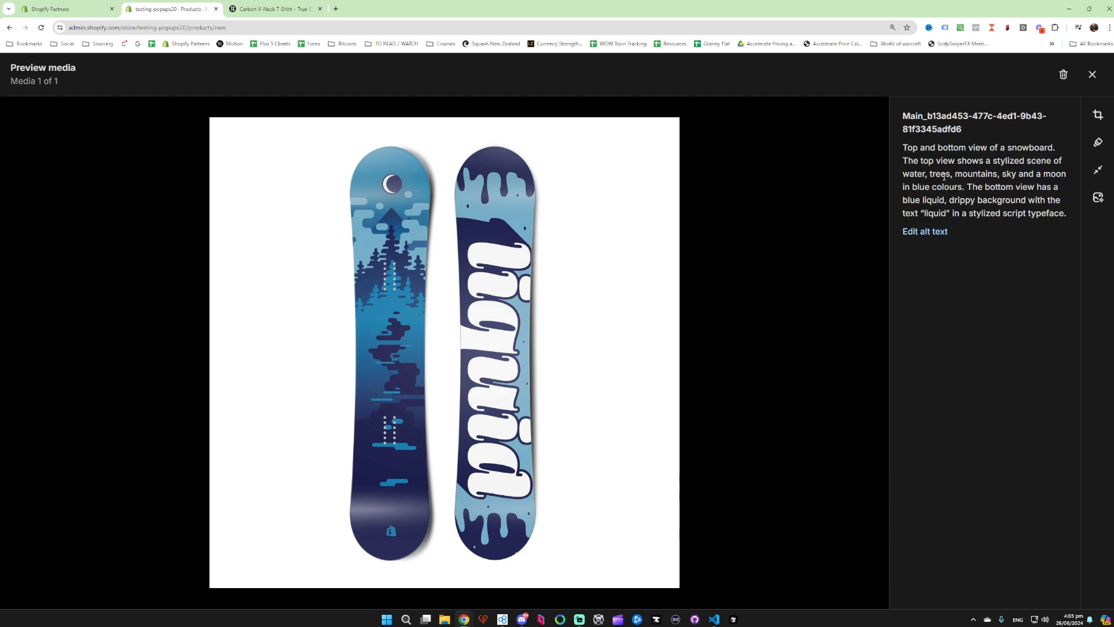
- Open background replacement for the snowboard image, browse all the suggested scenes and describe the subject as "Snowboard"
left_click(1098, 199)
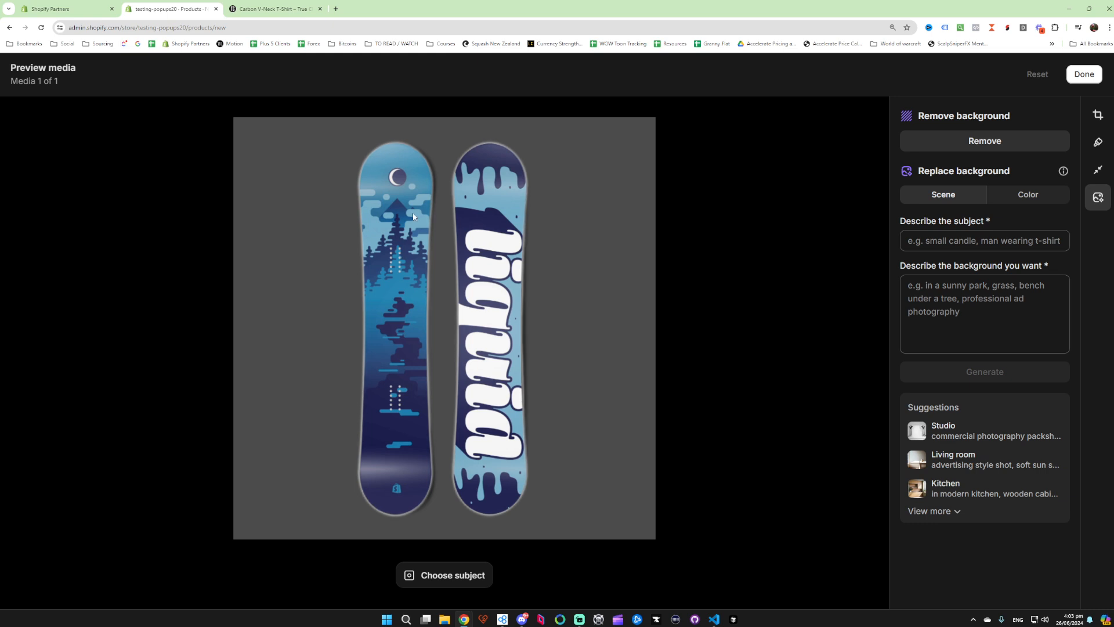
mouse_move(950, 430)
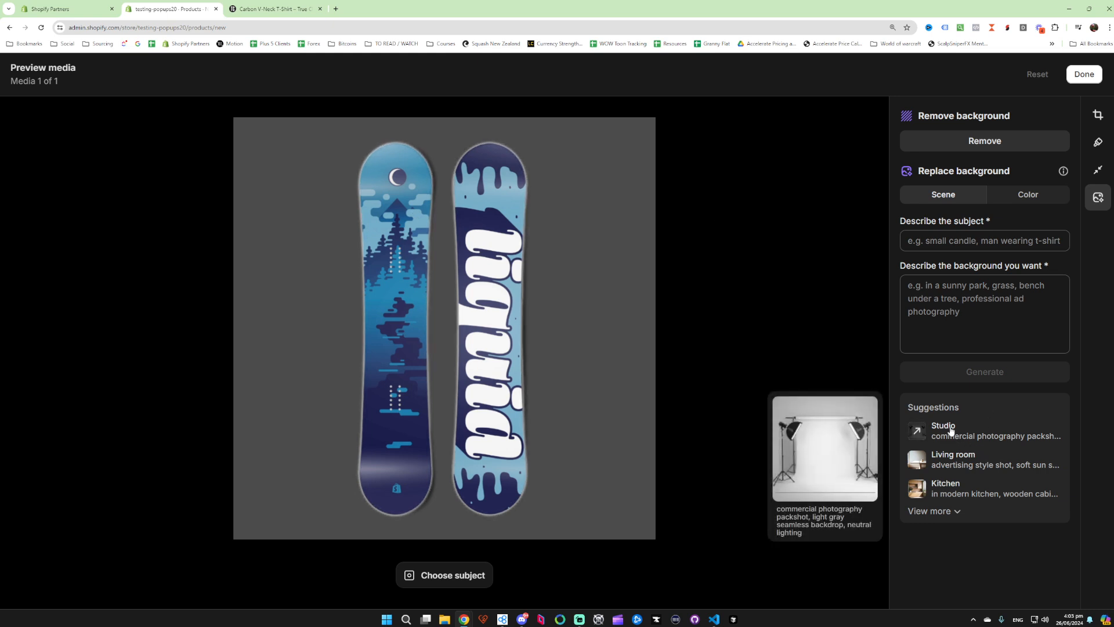
mouse_move(954, 486)
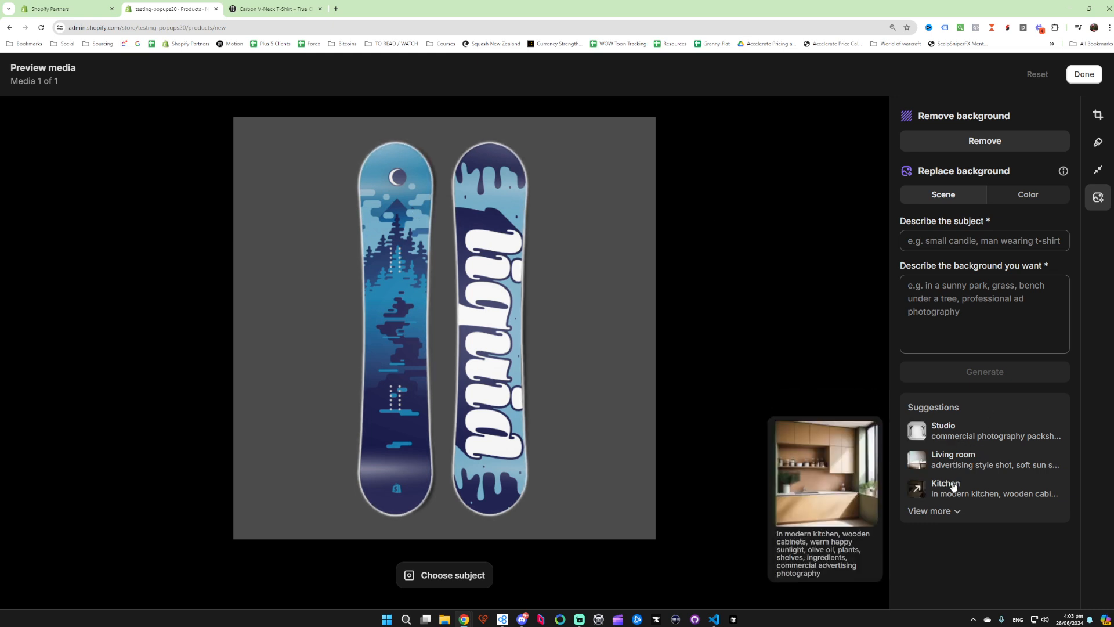
left_click(948, 510)
mouse_move(950, 518)
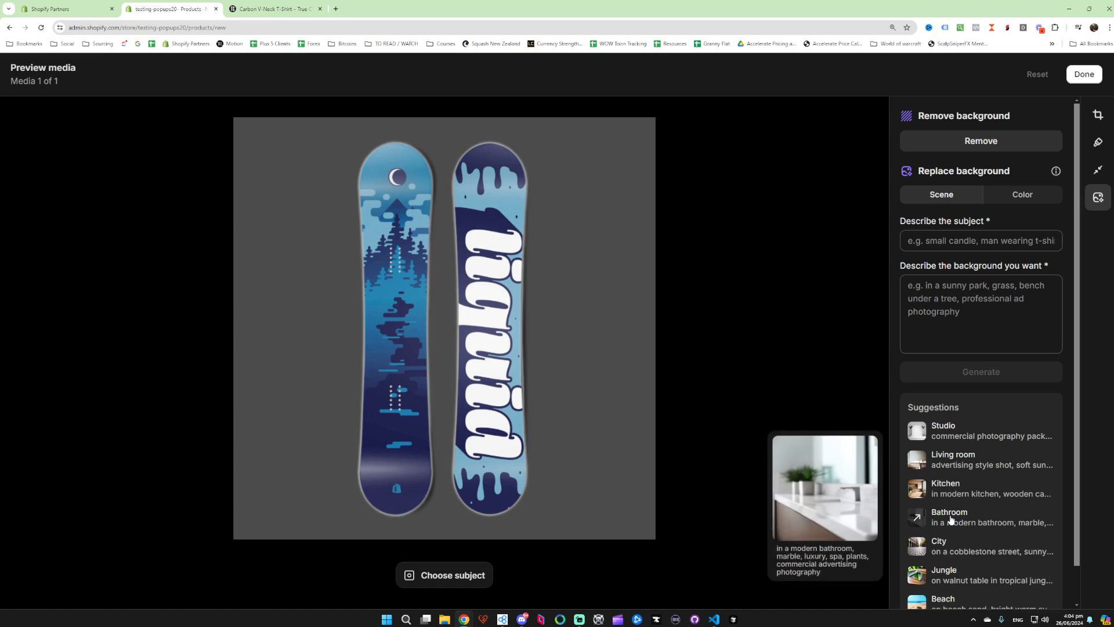
scroll(950, 518, "down", 1)
mouse_move(949, 564)
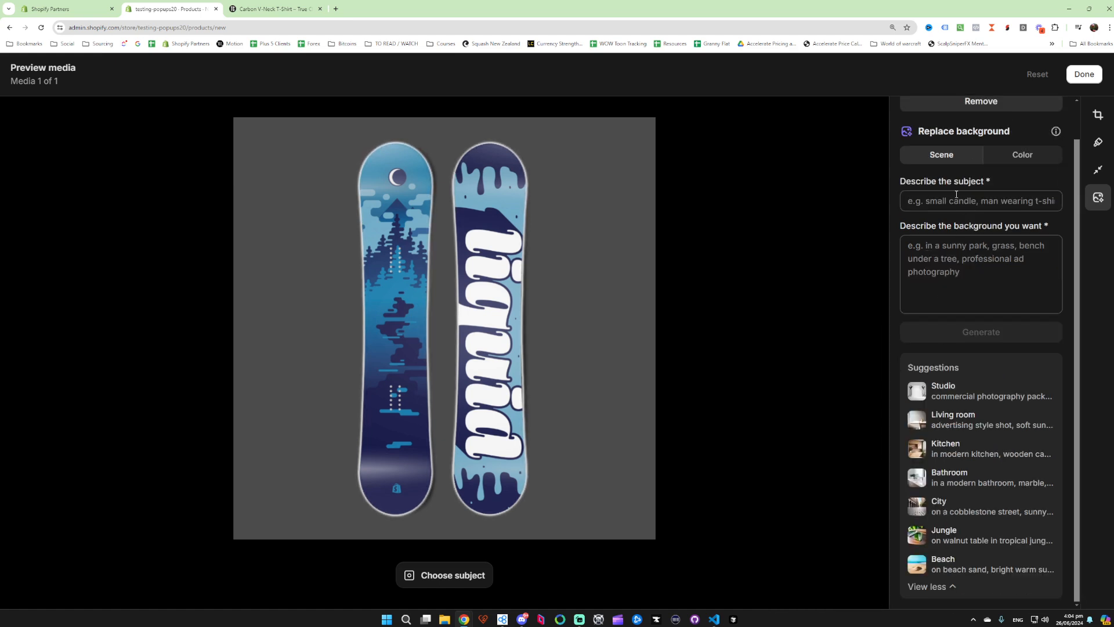
left_click(999, 201)
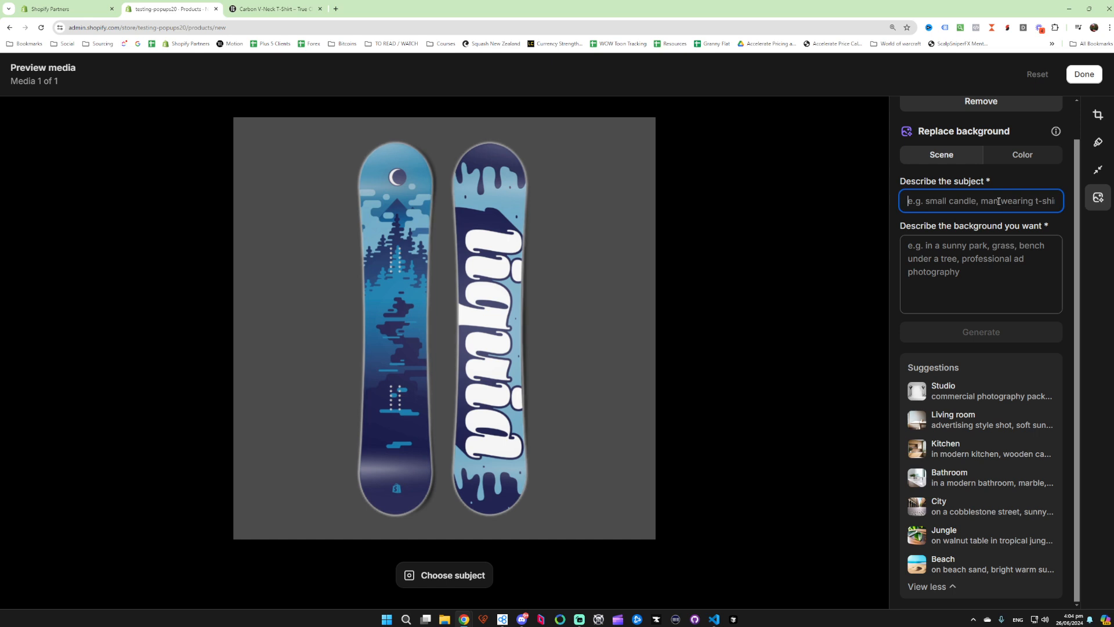
type("Snowboard")
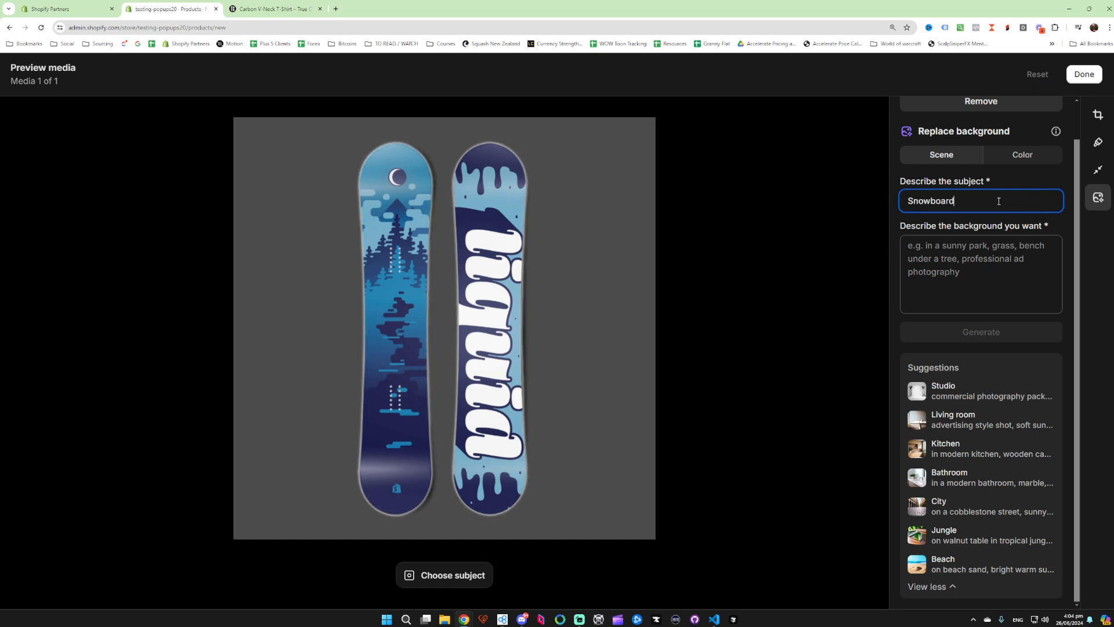
- Describe the wanted background as "in a snowy range" and generate the replacement images
left_click(979, 285)
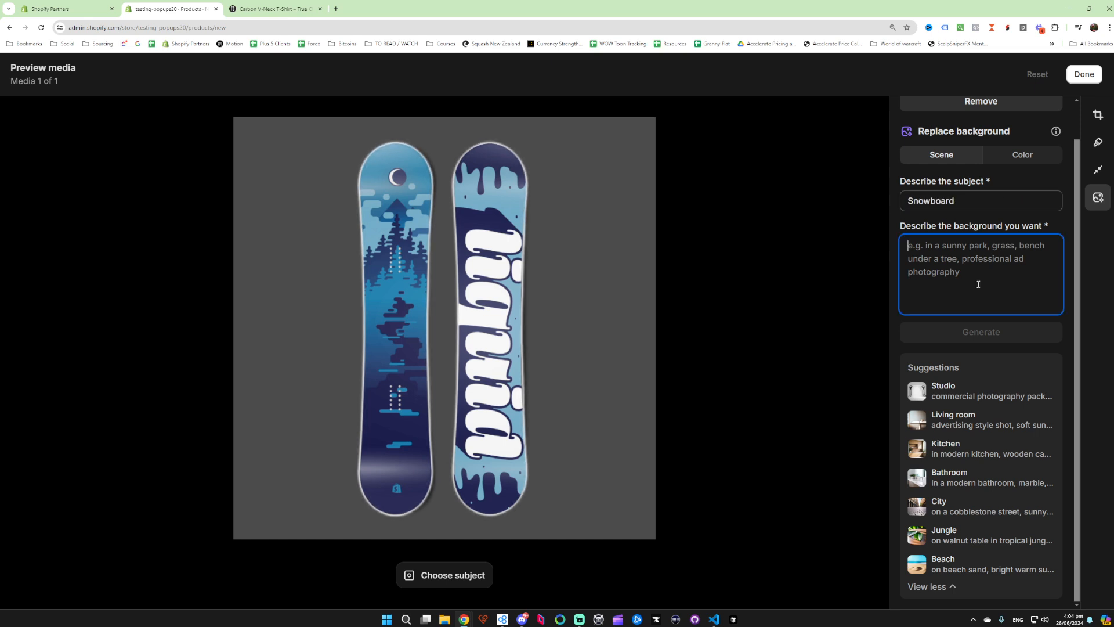
type("O")
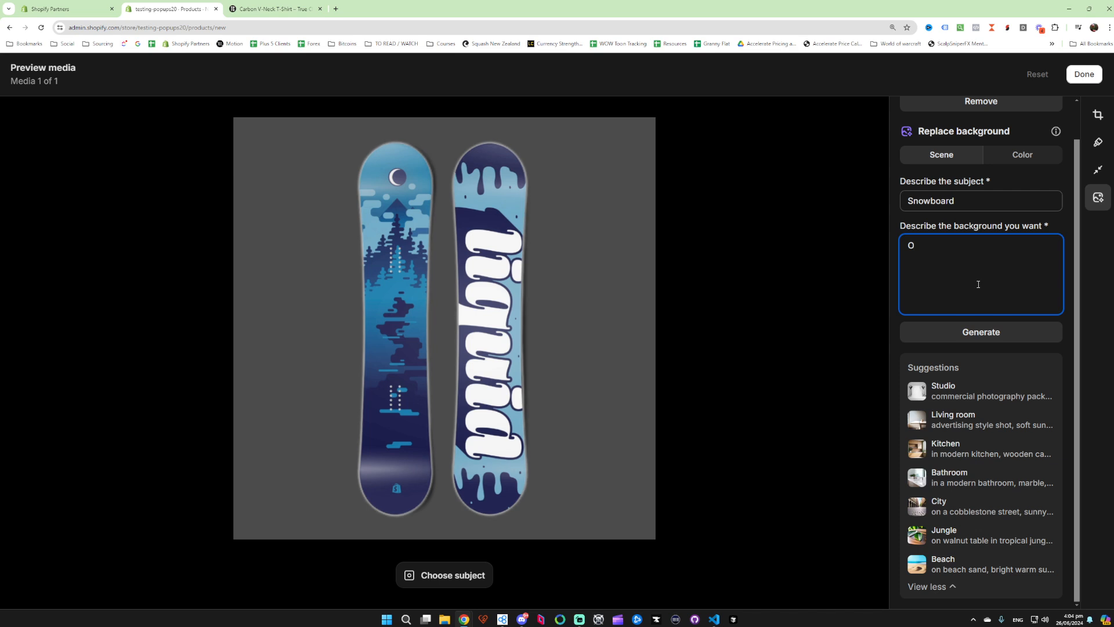
key("BackSpace")
type("in a nowy")
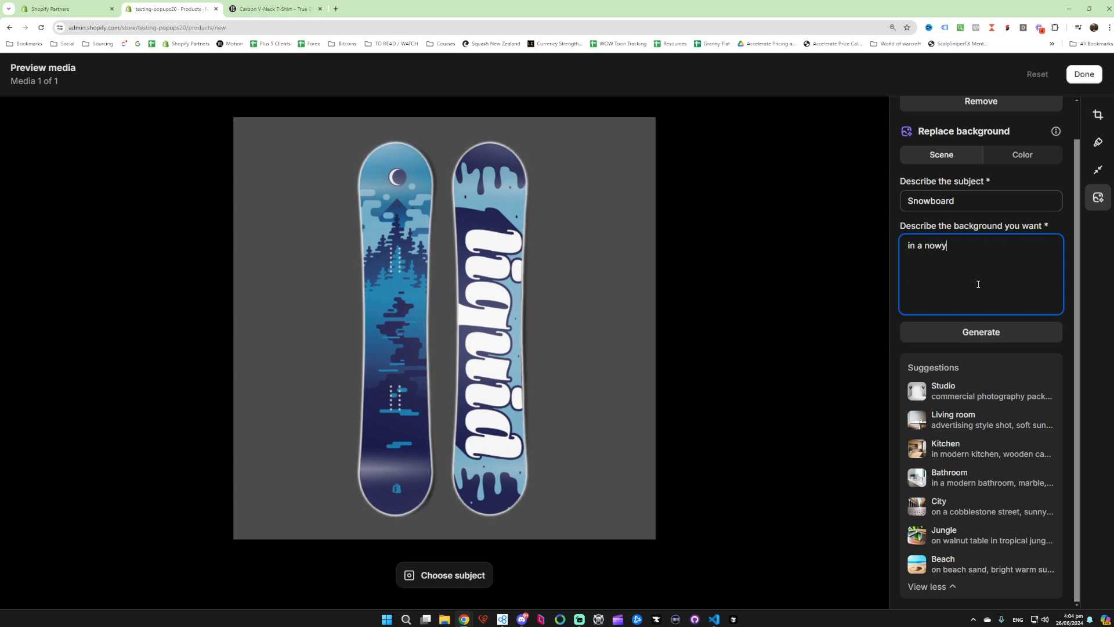
key("BackSpace")
key("BackSpace")
key("BackSpace")
key("BackSpace")
type("sno")
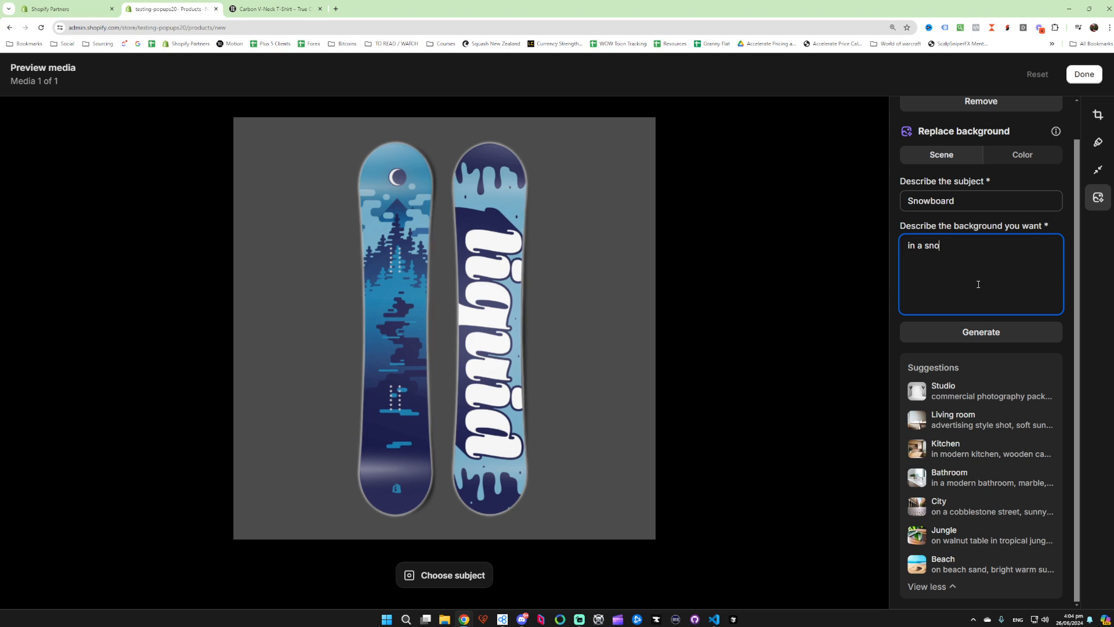
type("wy range")
left_click(984, 332)
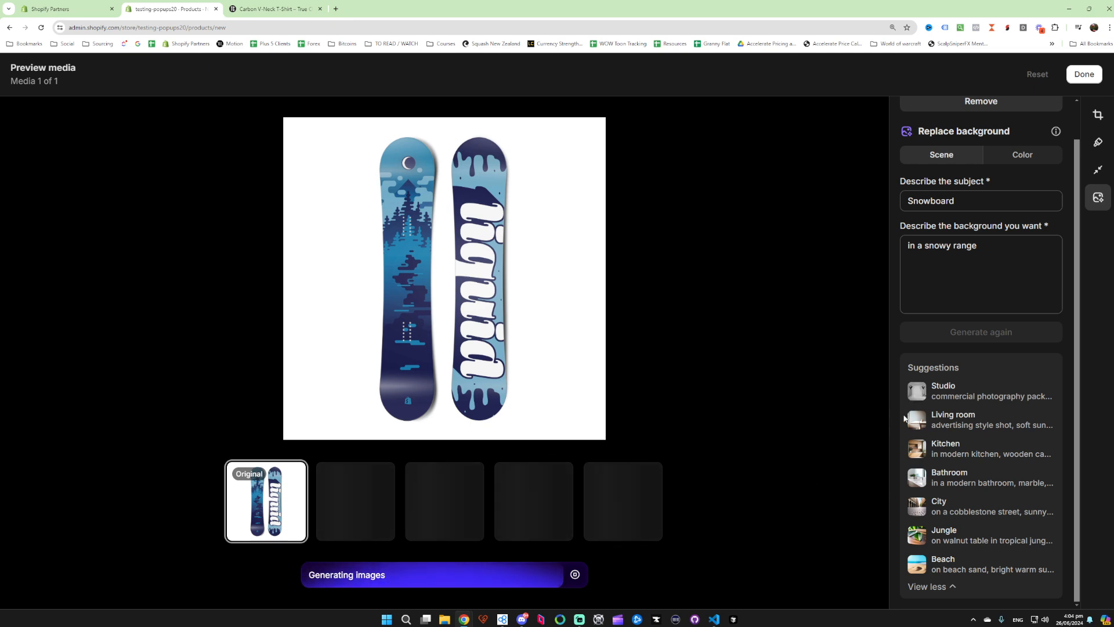
- Compare the four generated snowy backgrounds for the snowboard image
mouse_move(992, 435)
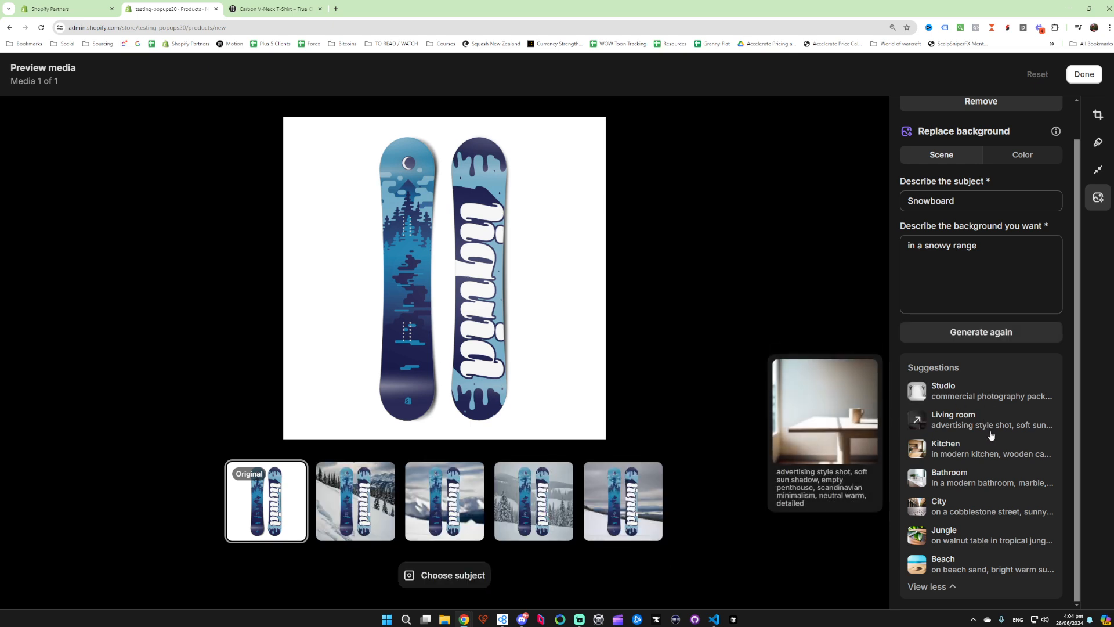
left_click(351, 503)
left_click(444, 504)
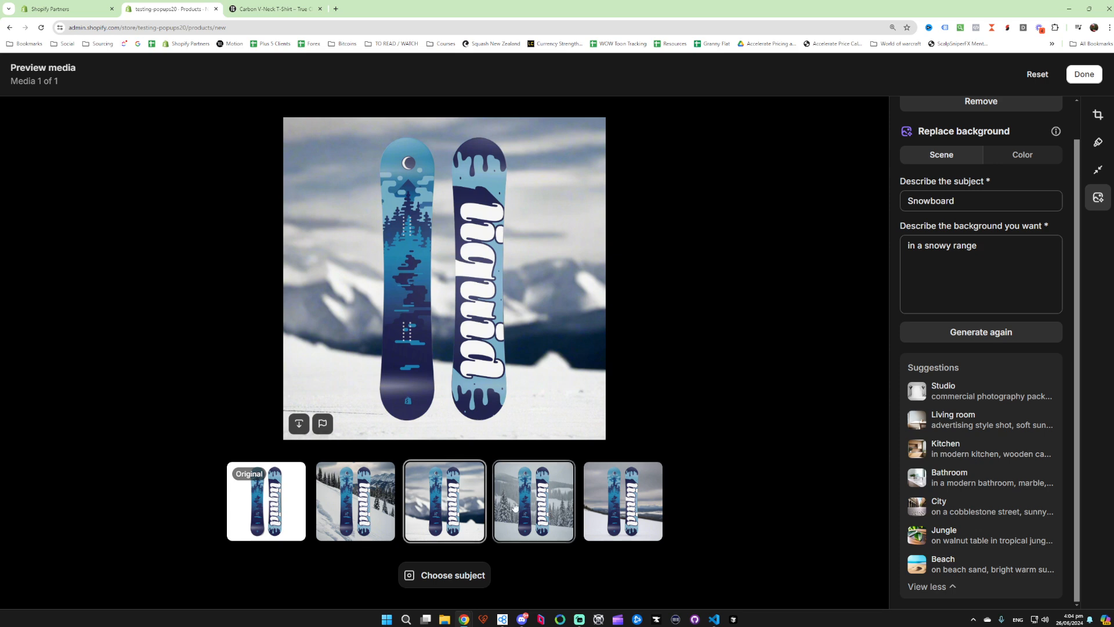
left_click(528, 504)
left_click(609, 502)
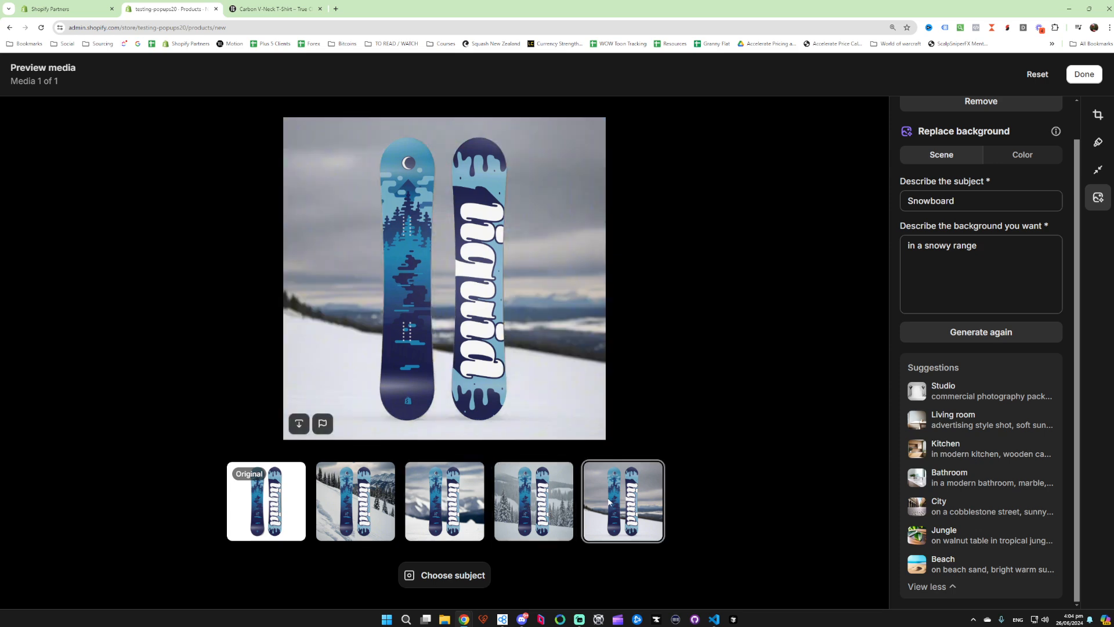
left_click(355, 502)
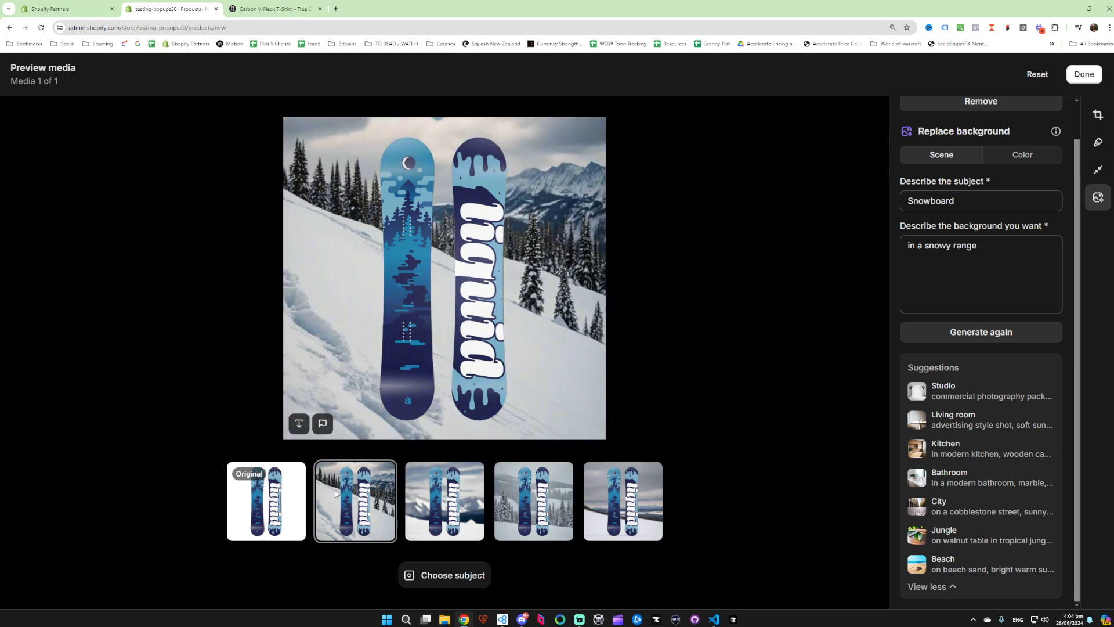
left_click(433, 500)
left_click(531, 504)
left_click(618, 503)
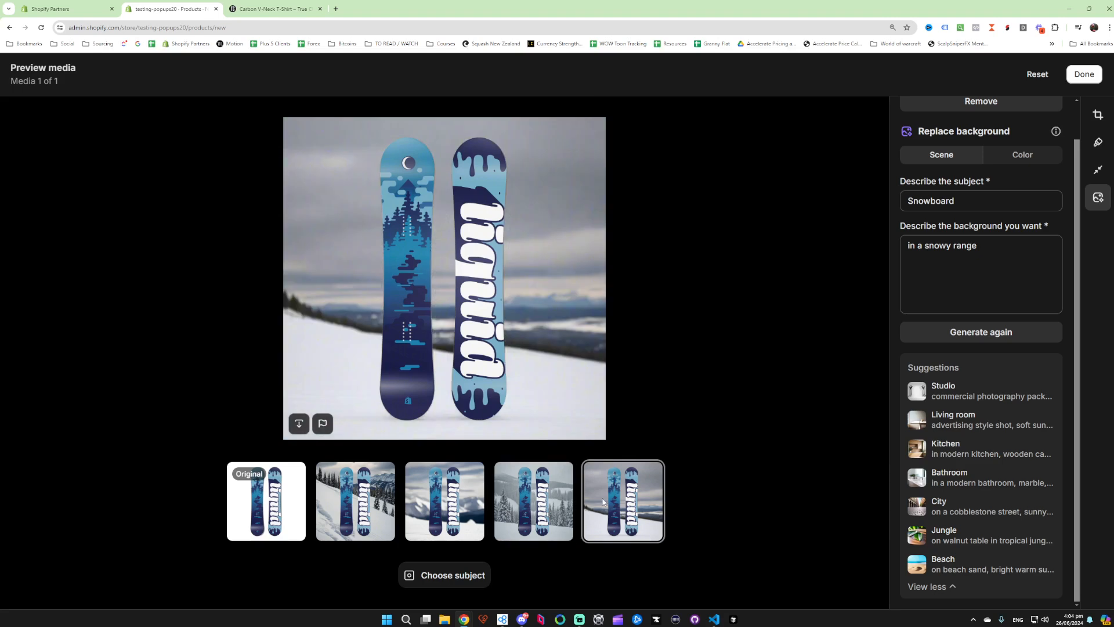
left_click(542, 509)
left_click(355, 502)
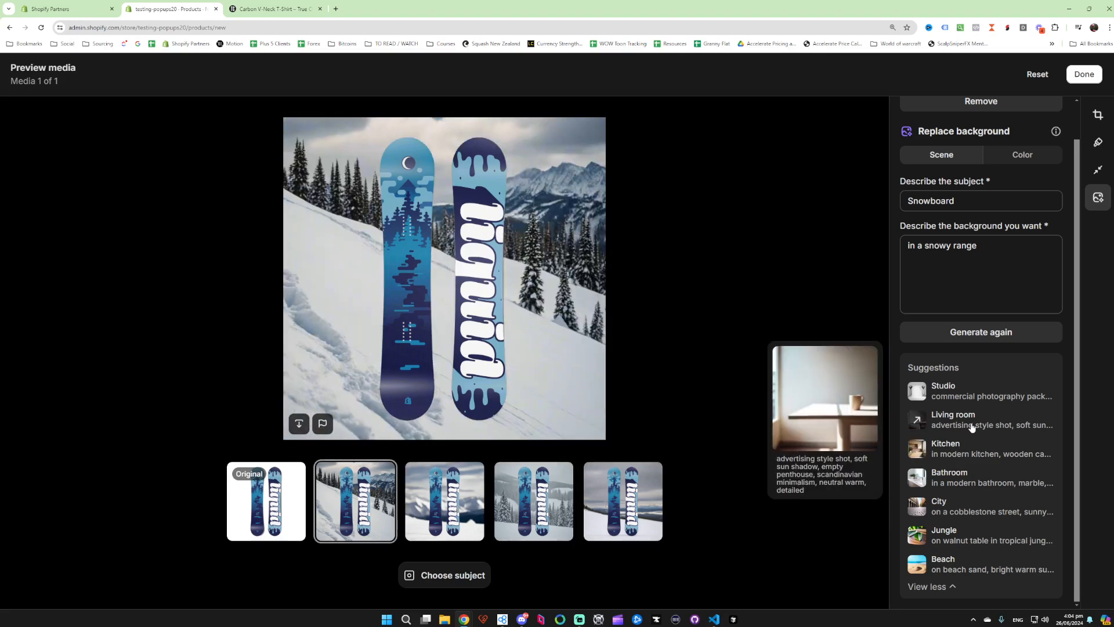
mouse_move(963, 401)
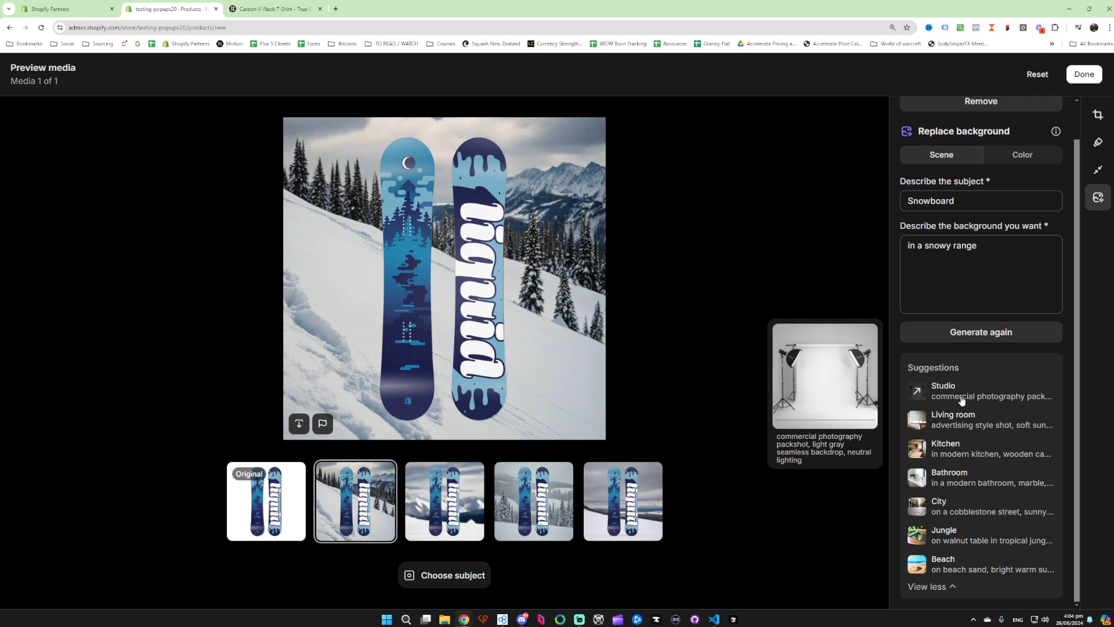
- View the subject selection mode for the variant with blurred mountains and leave it without marking anything
left_click(451, 538)
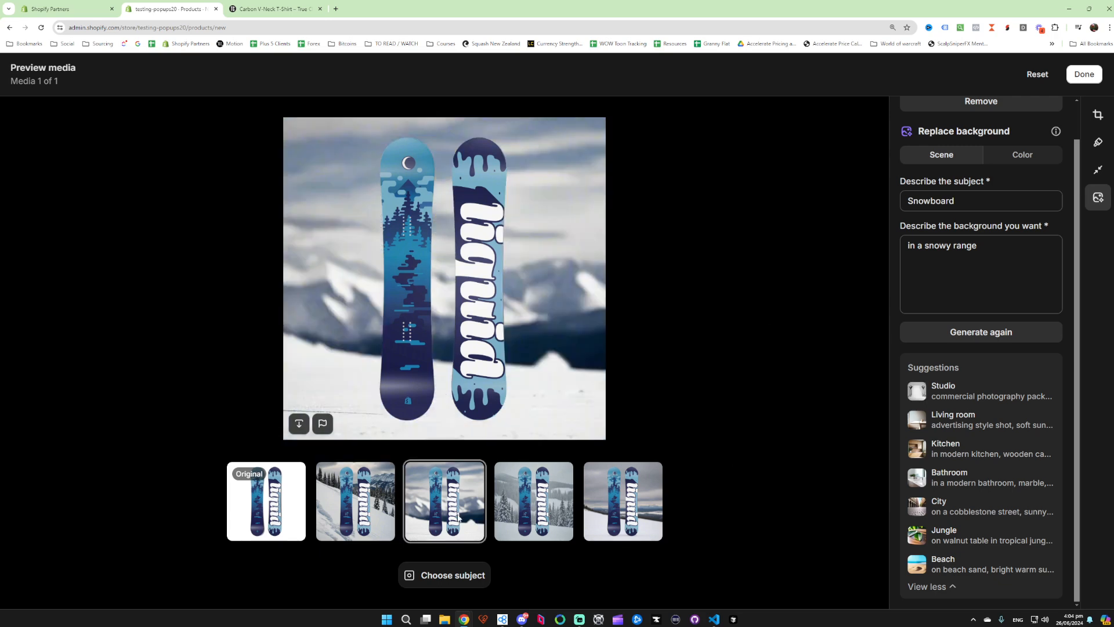
left_click(444, 580)
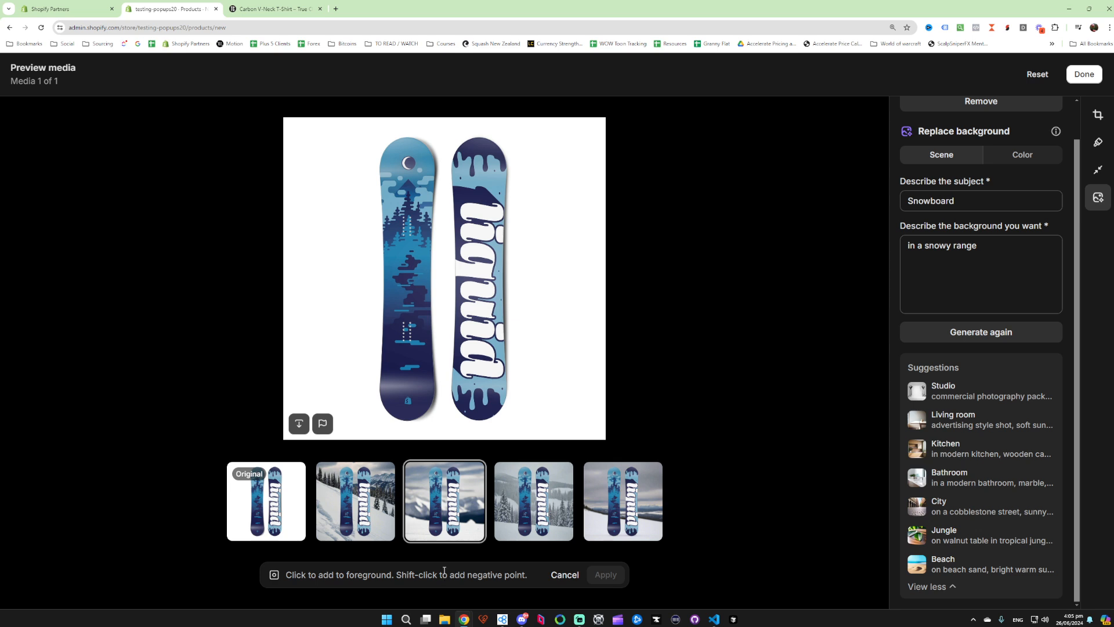
left_click(565, 575)
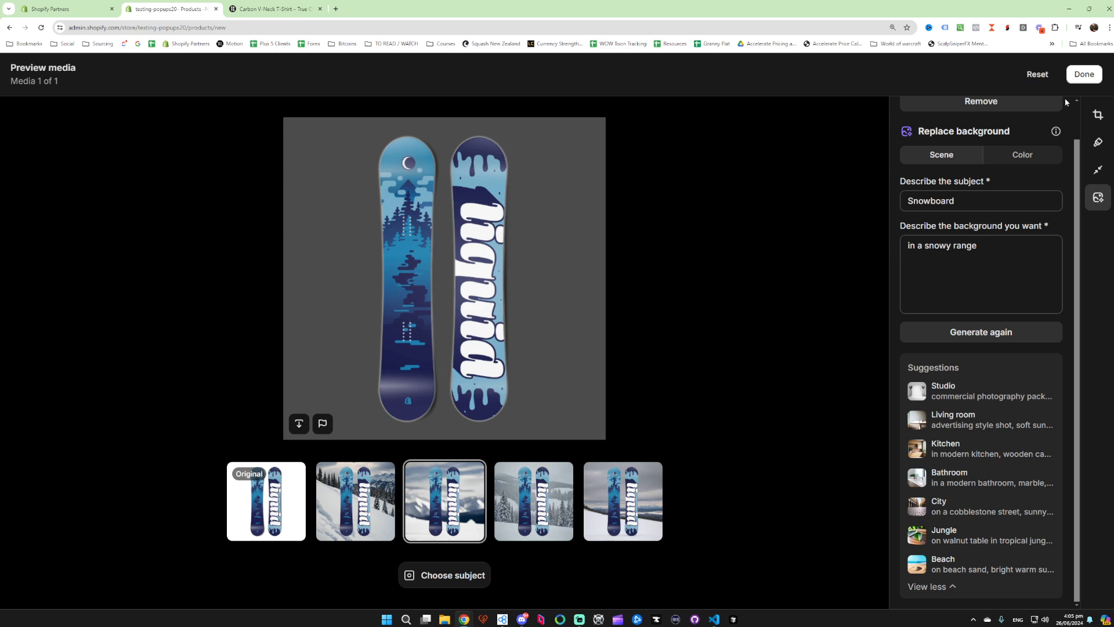
- Choose the snowy pine forest background, save the result as a new image and close the media preview
left_click(534, 500)
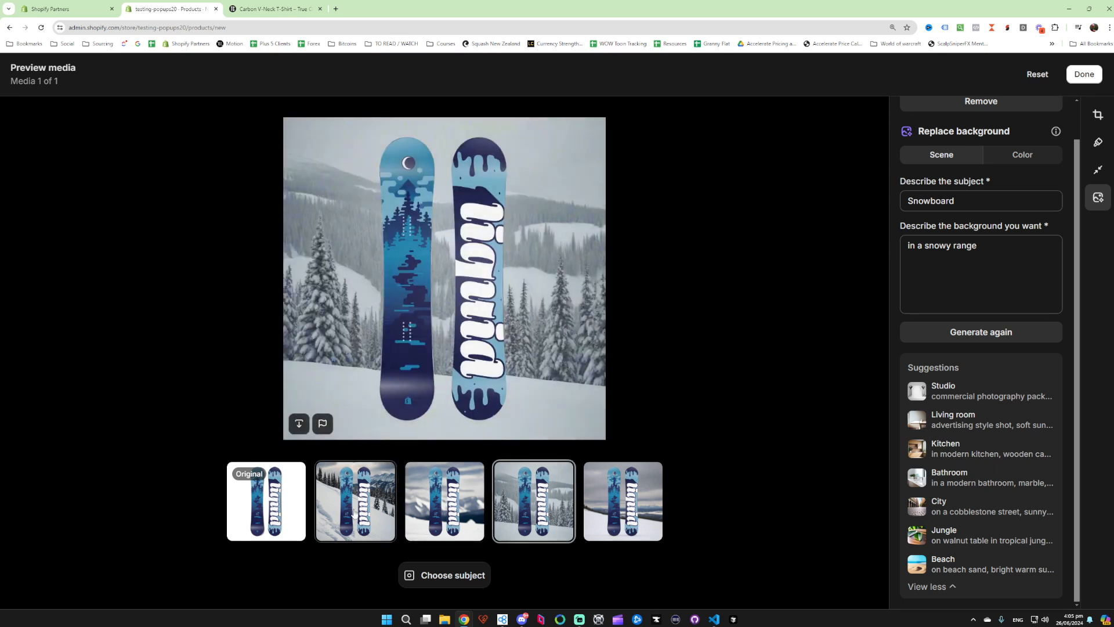
left_click(1085, 75)
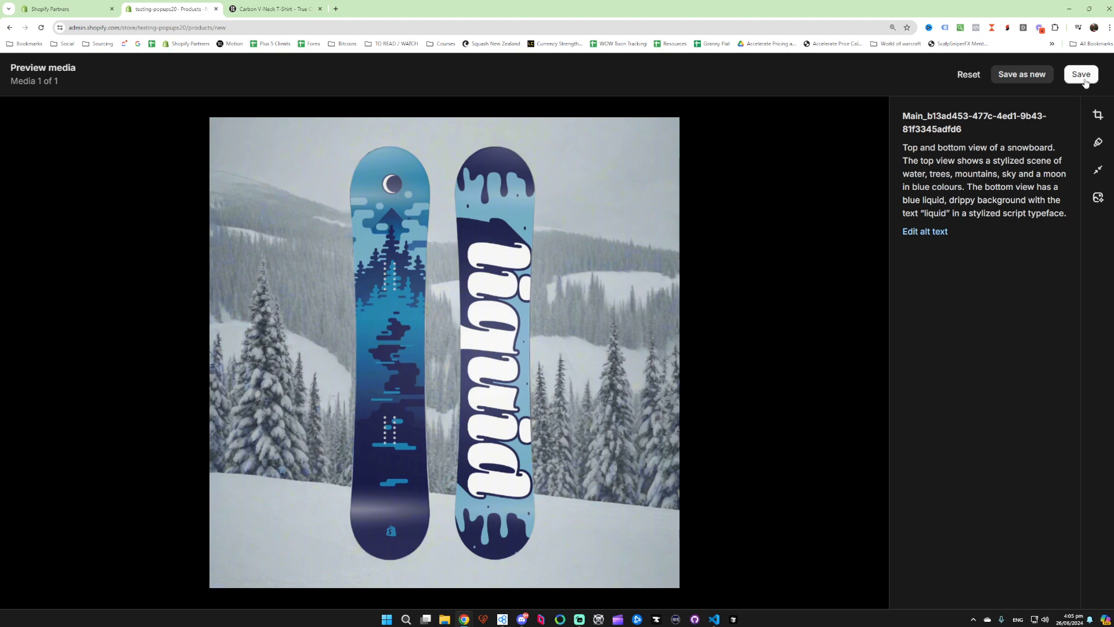
left_click(1018, 77)
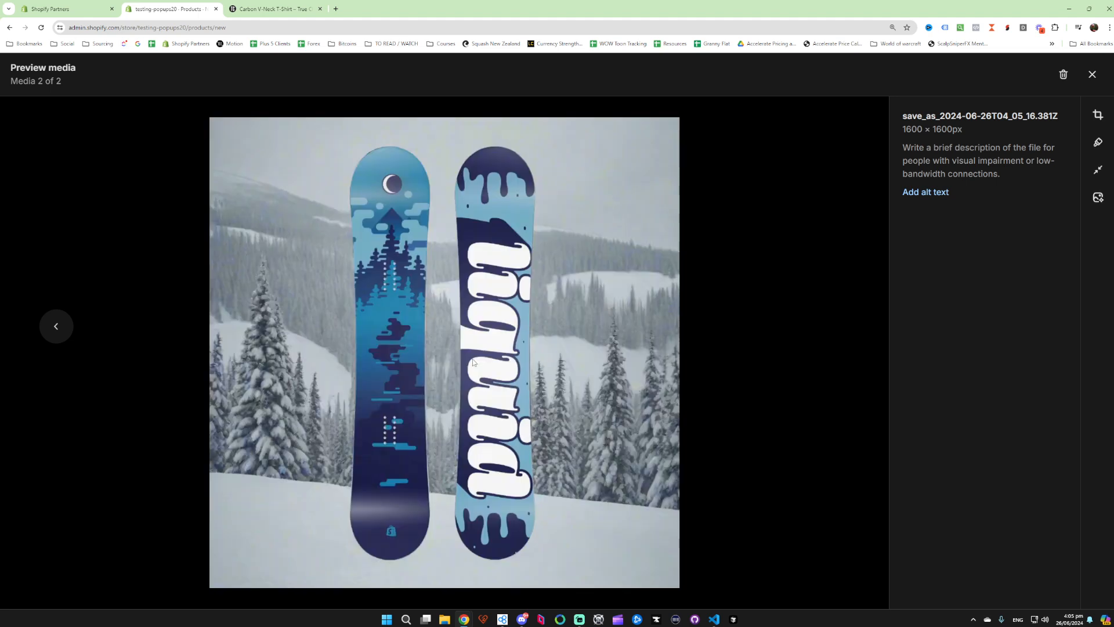
left_click(1092, 75)
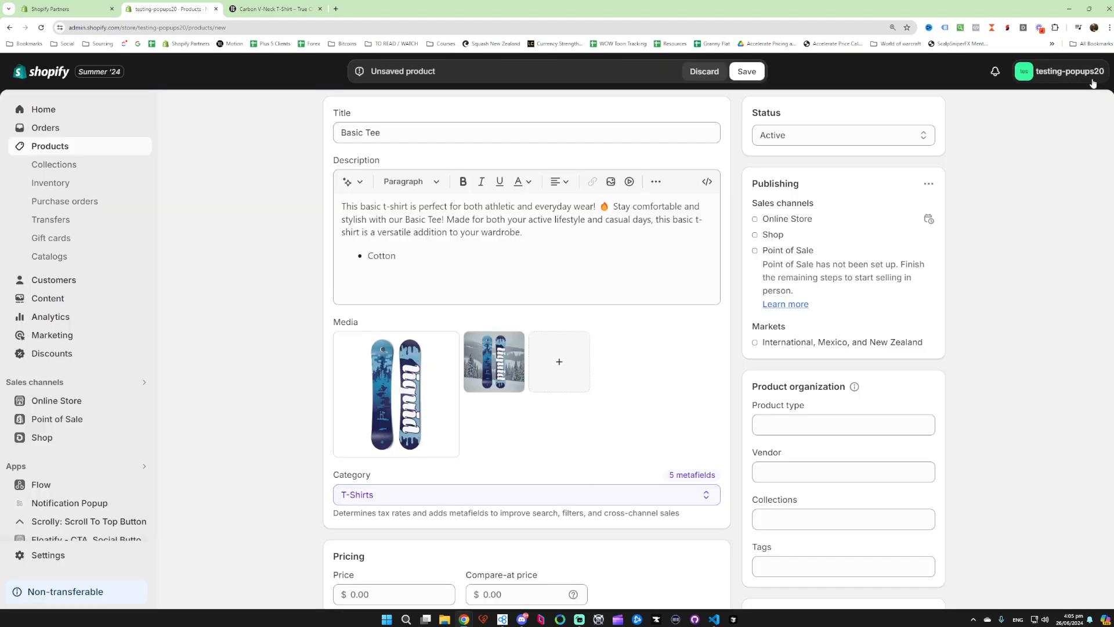
- Reorder the product media so the snowy forest snowboard image comes first
mouse_move(493, 358)
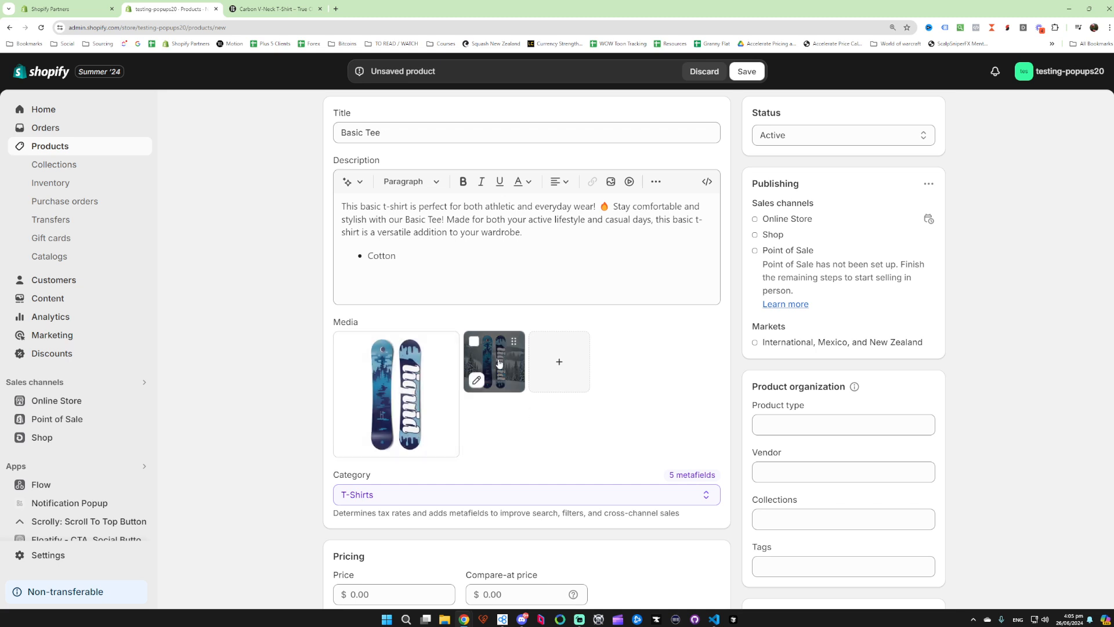
mouse_move(497, 359)
left_mouse_down()
mouse_move(505, 347)
mouse_move(414, 385)
left_mouse_up()
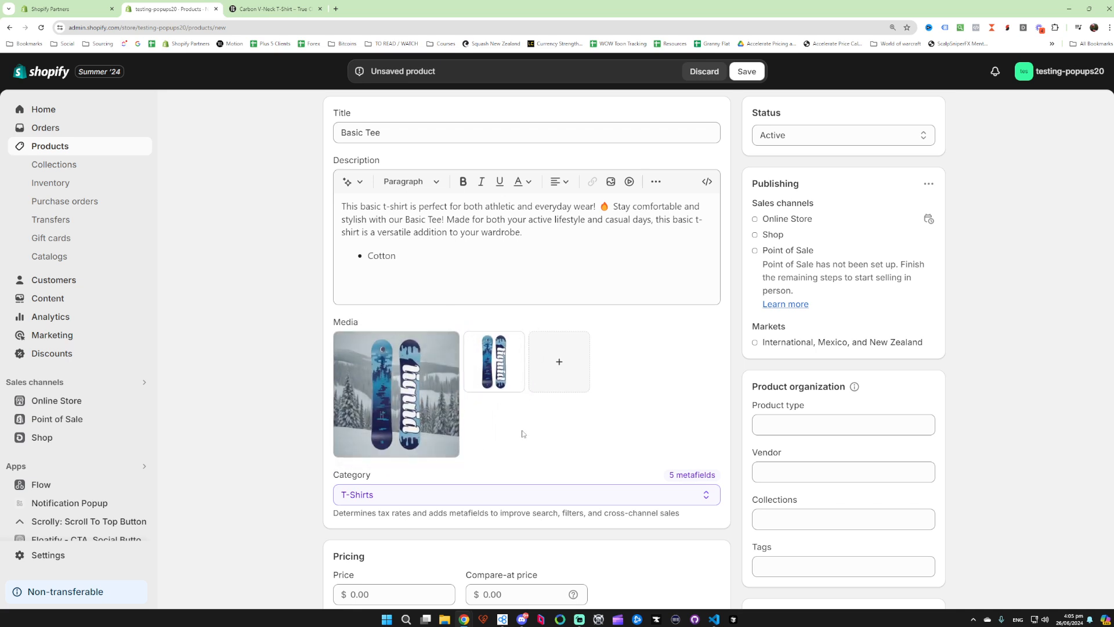
mouse_move(431, 390)
left_mouse_down()
mouse_move(504, 374)
mouse_move(436, 377)
left_mouse_up()
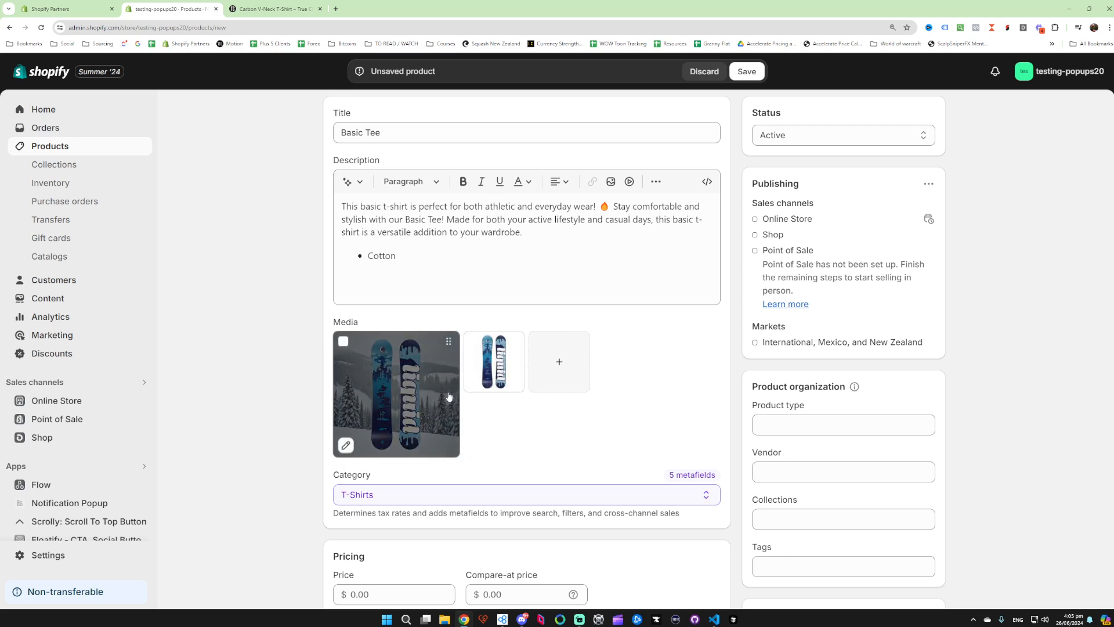
- Review the product category options under Clothing Tops, keeping T-Shirts selected
scroll(291, 330, "down", 3)
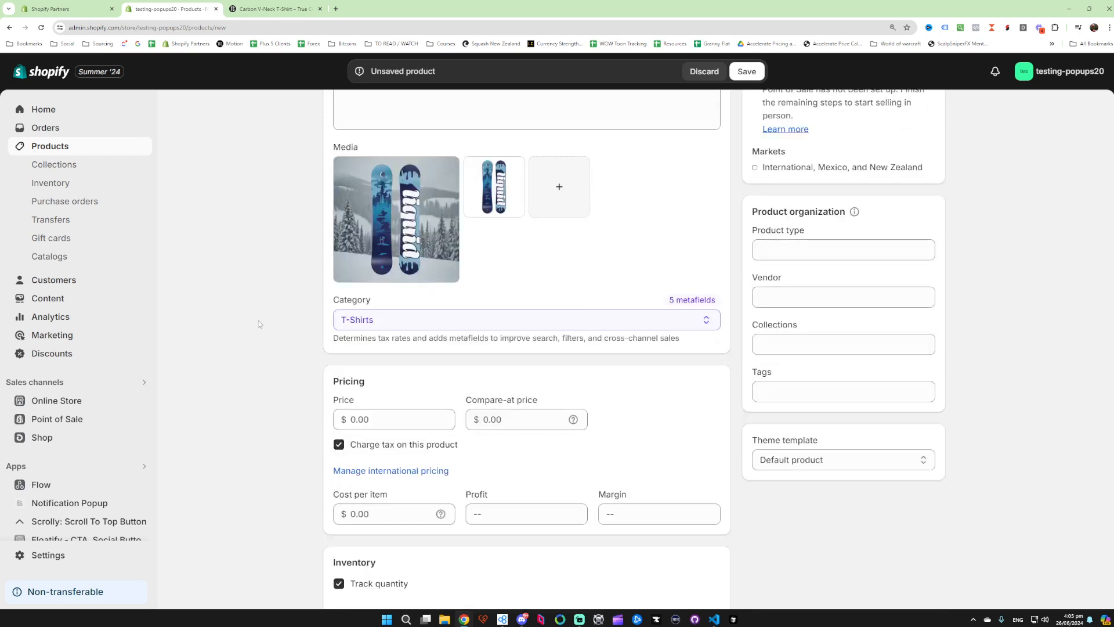
scroll(294, 348, "down", 2)
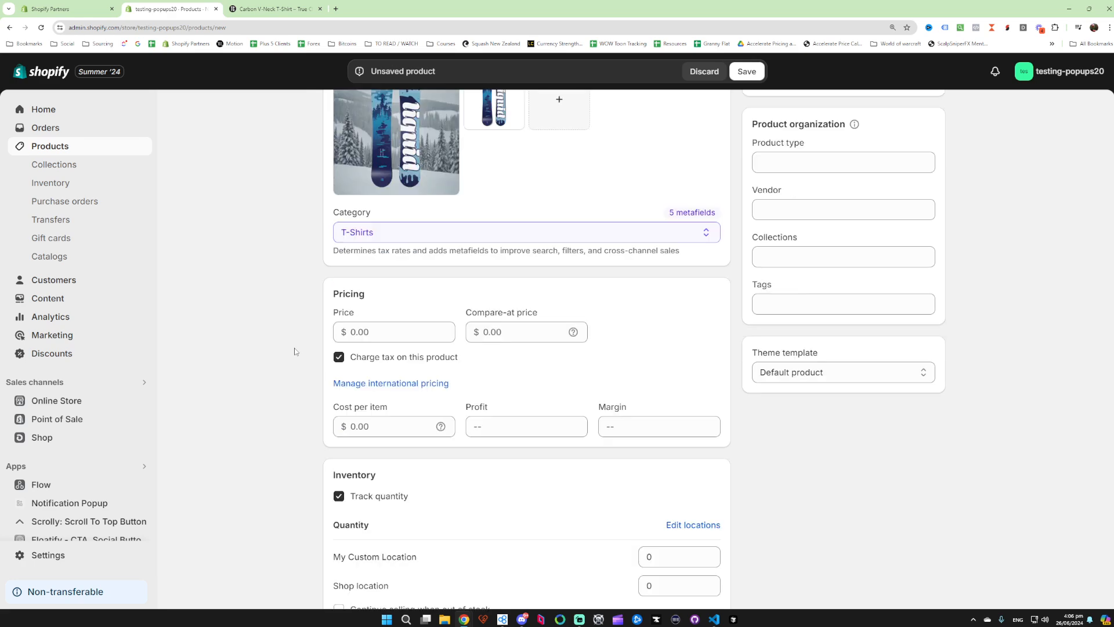
scroll(285, 348, "up", 2)
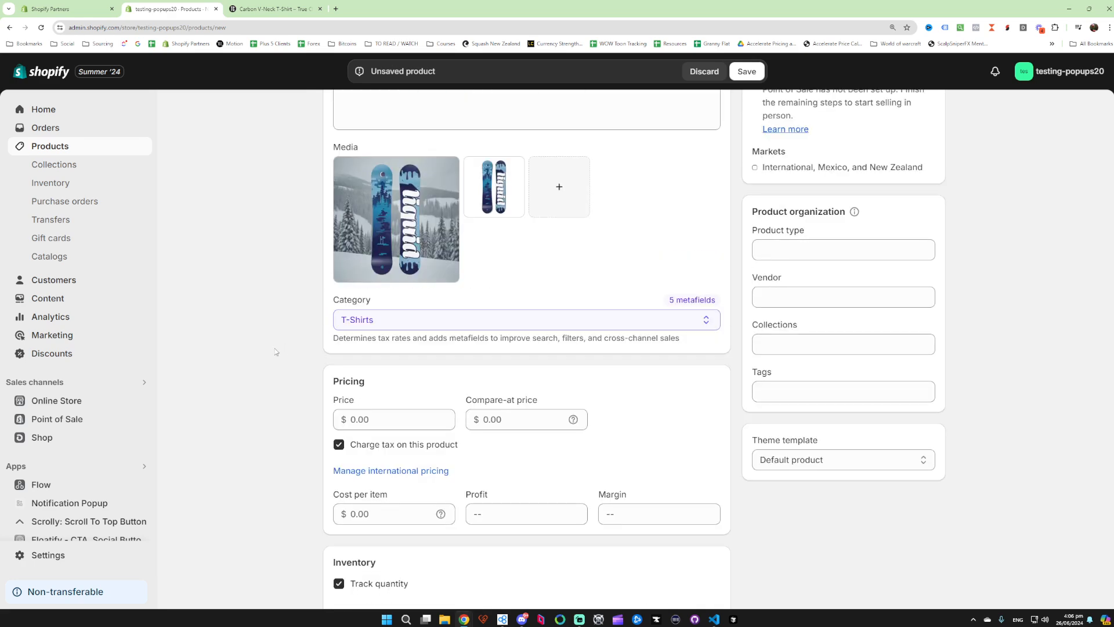
left_click(352, 301)
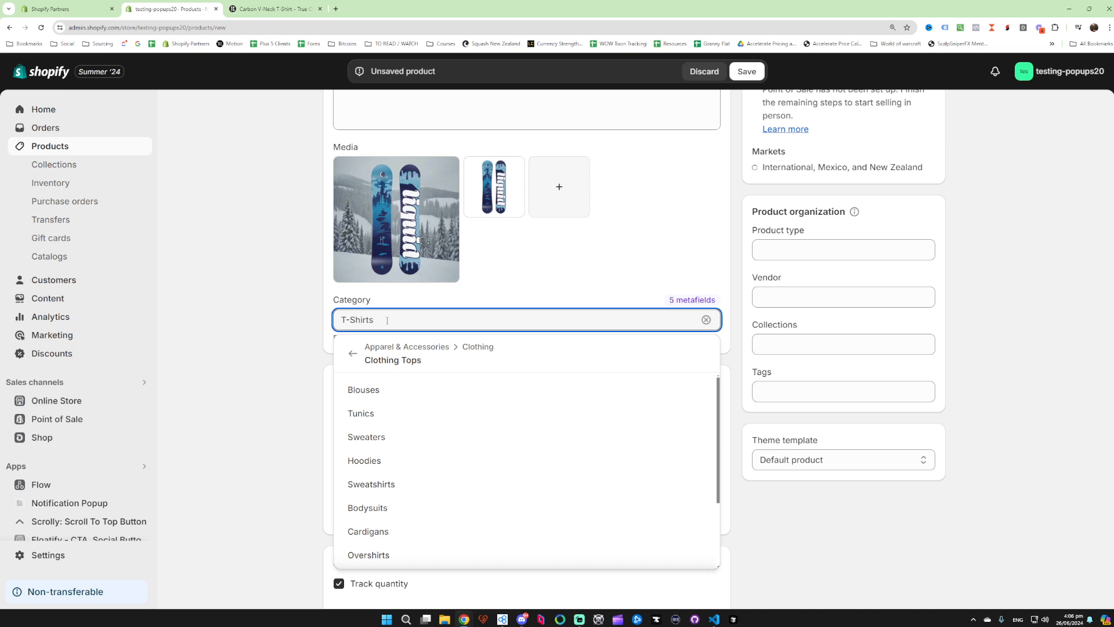
scroll(402, 444, "down", 2)
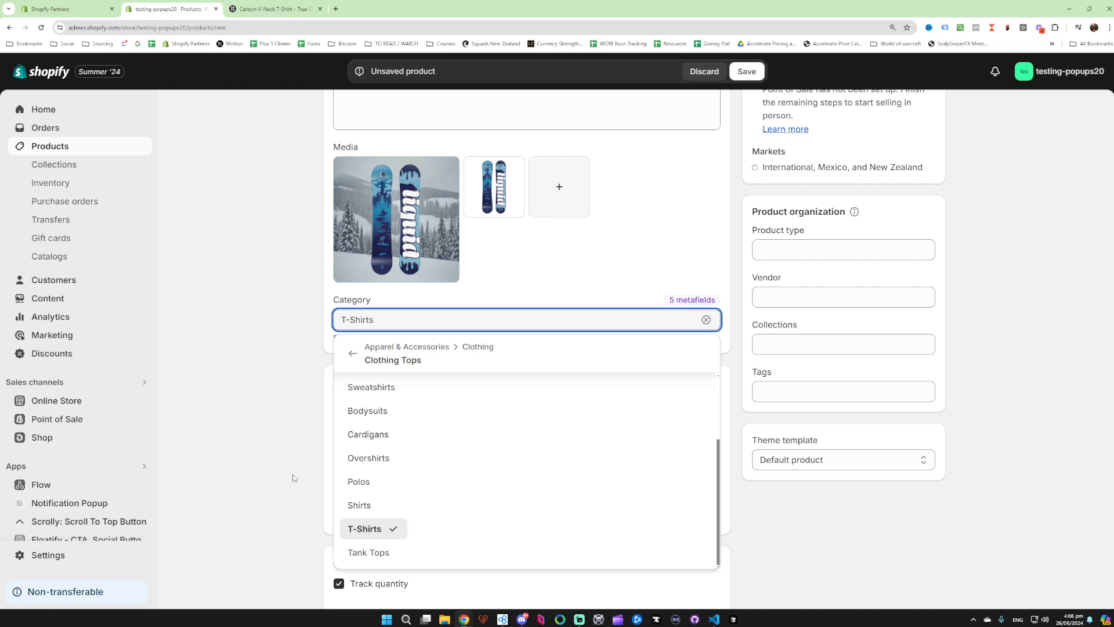
left_click(265, 436)
scroll(265, 435, "up", 4)
scroll(352, 192, "down", 3)
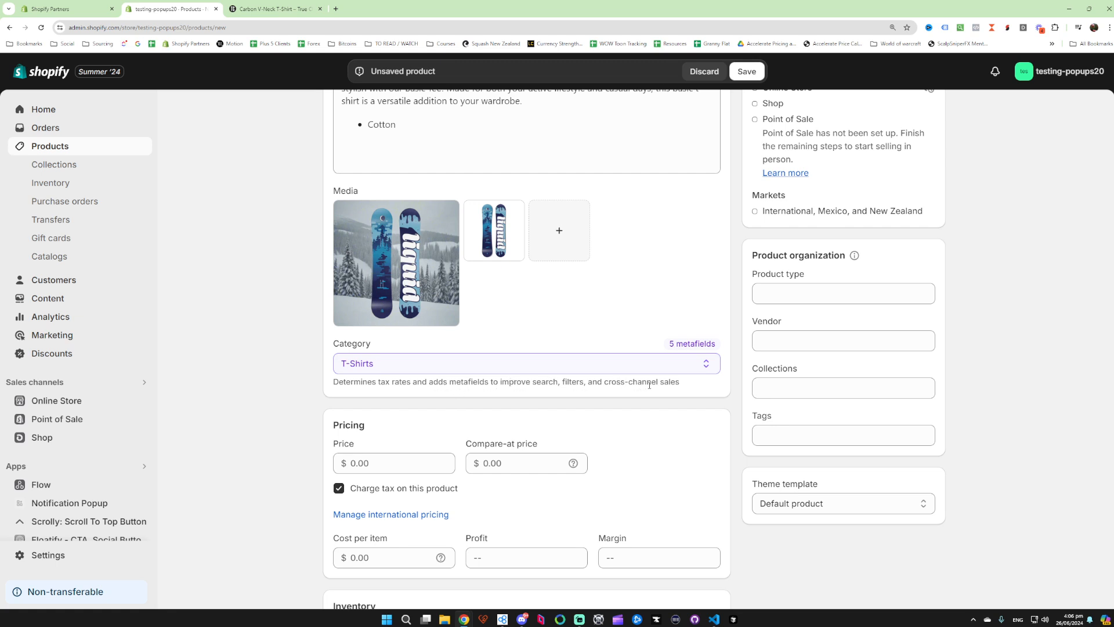
- Read the help text below the product category about tax rates and metafields
left_click_drag(682, 383, 336, 384)
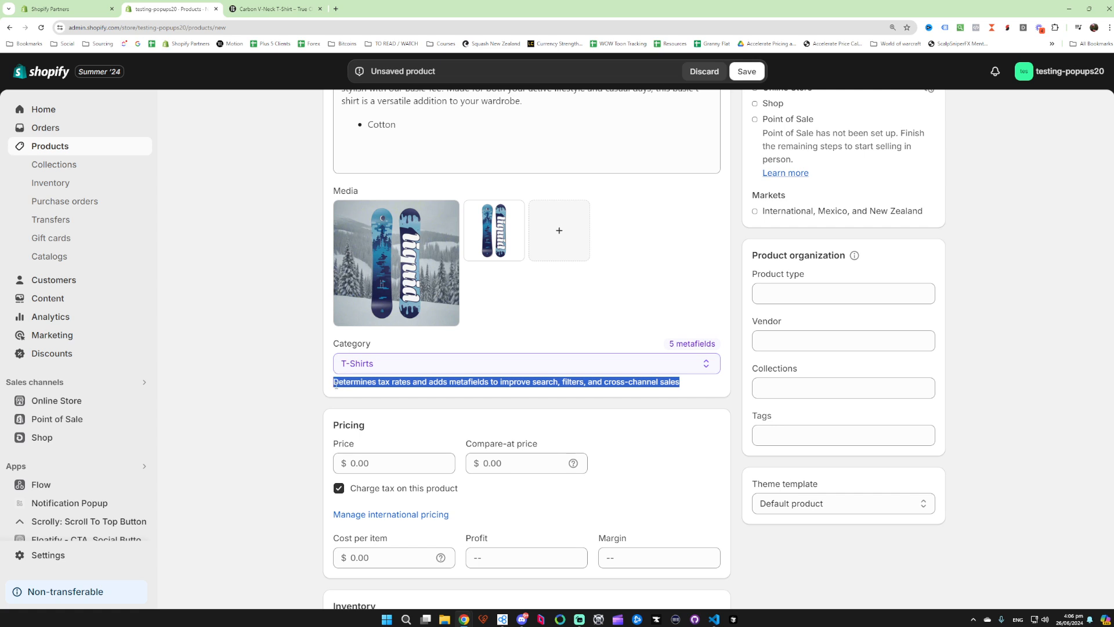
left_click(358, 384)
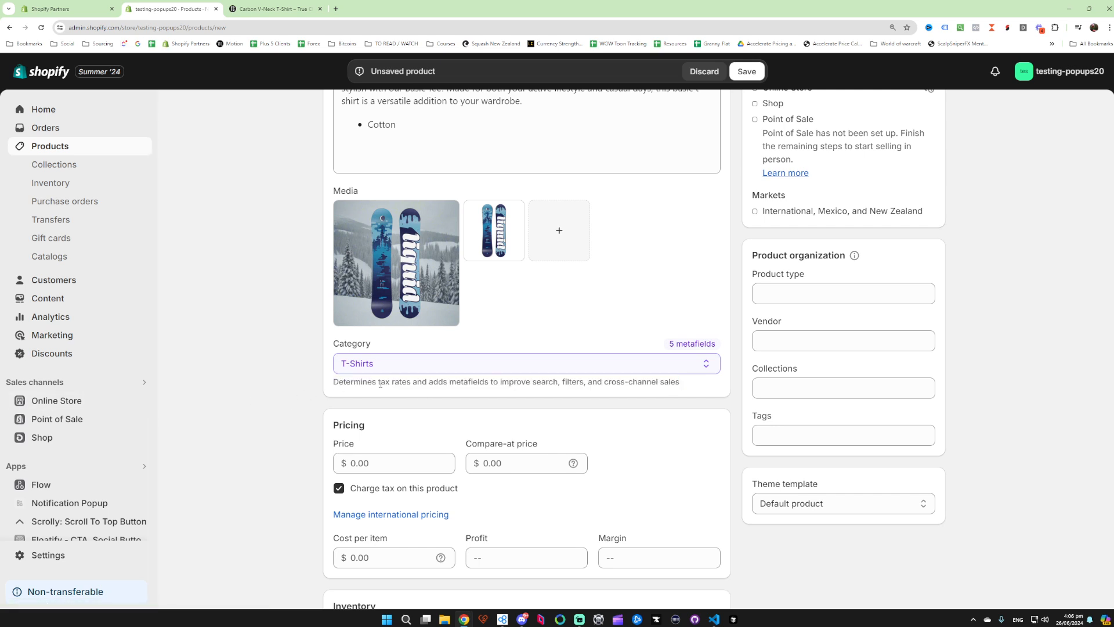
left_click_drag(380, 384, 406, 383)
triple_click(428, 381)
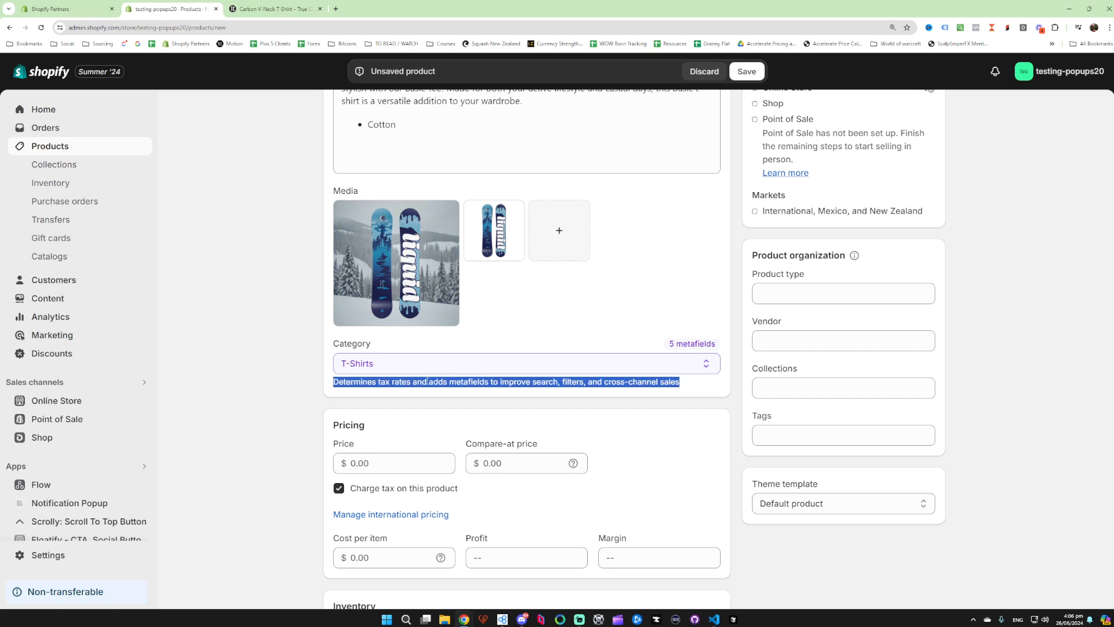
left_click(427, 382)
double_click(439, 382)
double_click(469, 382)
triple_click(486, 383)
double_click(526, 383)
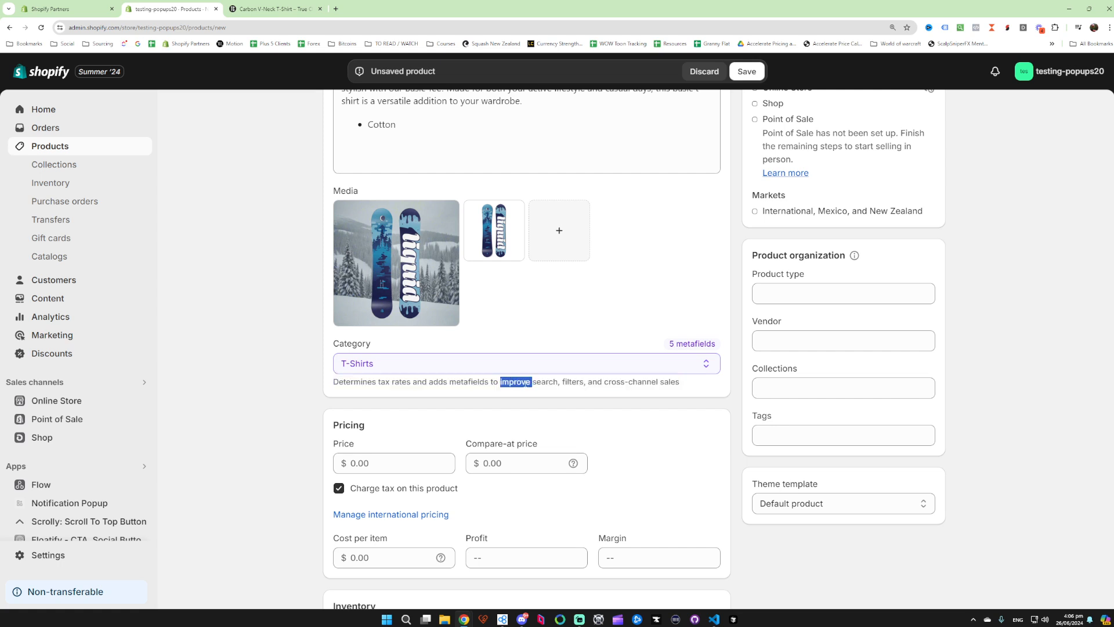
triple_click(525, 383)
triple_click(524, 383)
left_click(516, 385)
- Set the product's price to $35.00
scroll(286, 377, "down", 2)
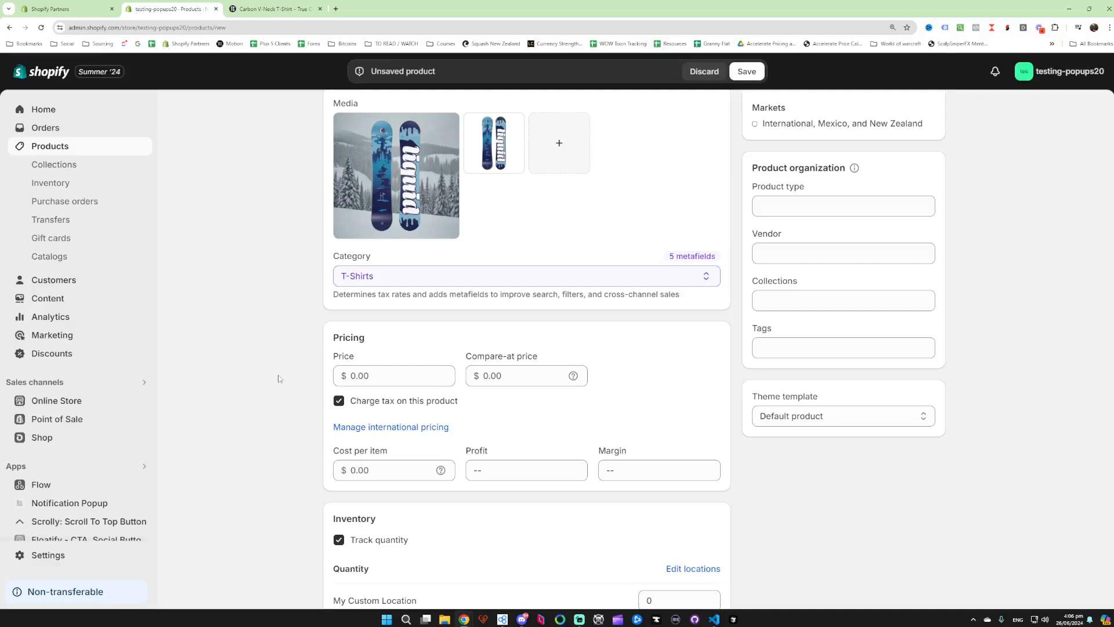
scroll(281, 378, "down", 1)
left_click(387, 333)
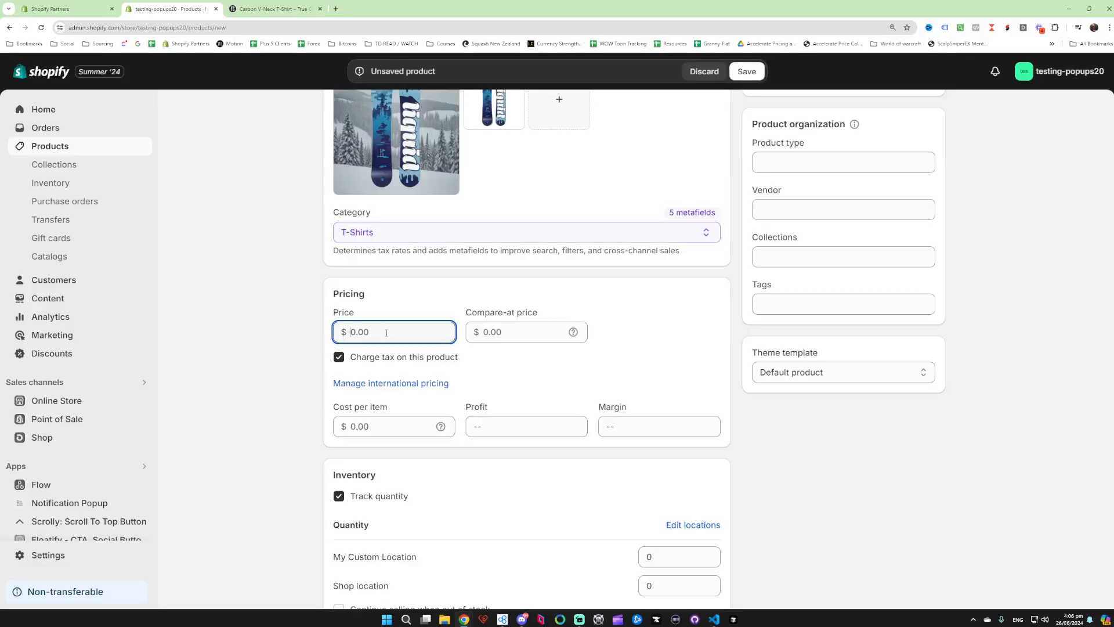
double_click(348, 313)
left_click(302, 339)
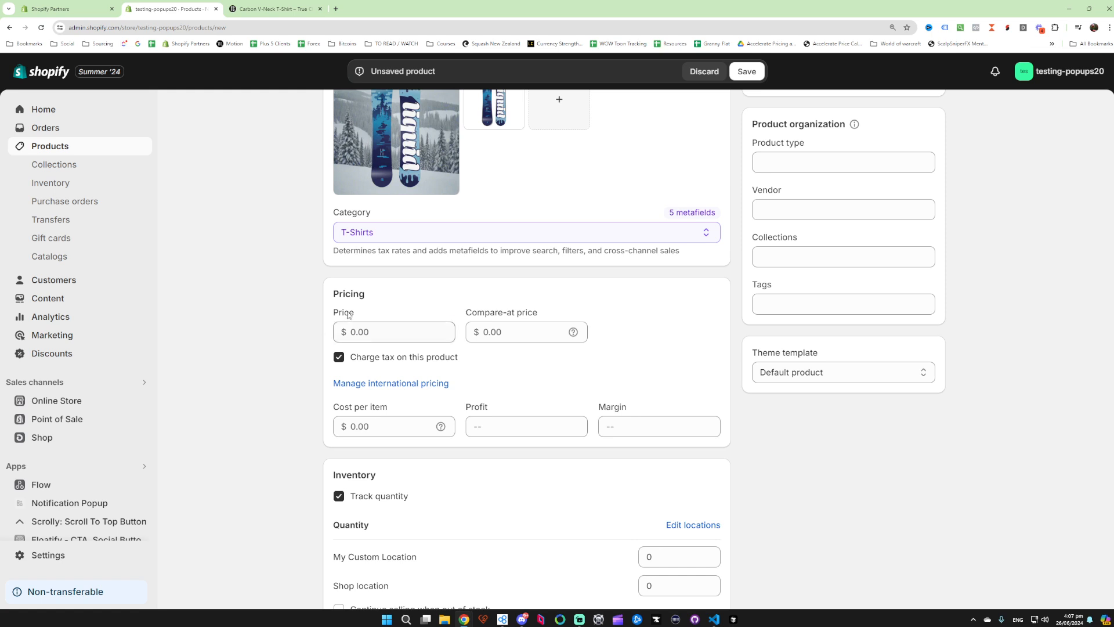
left_click(350, 330)
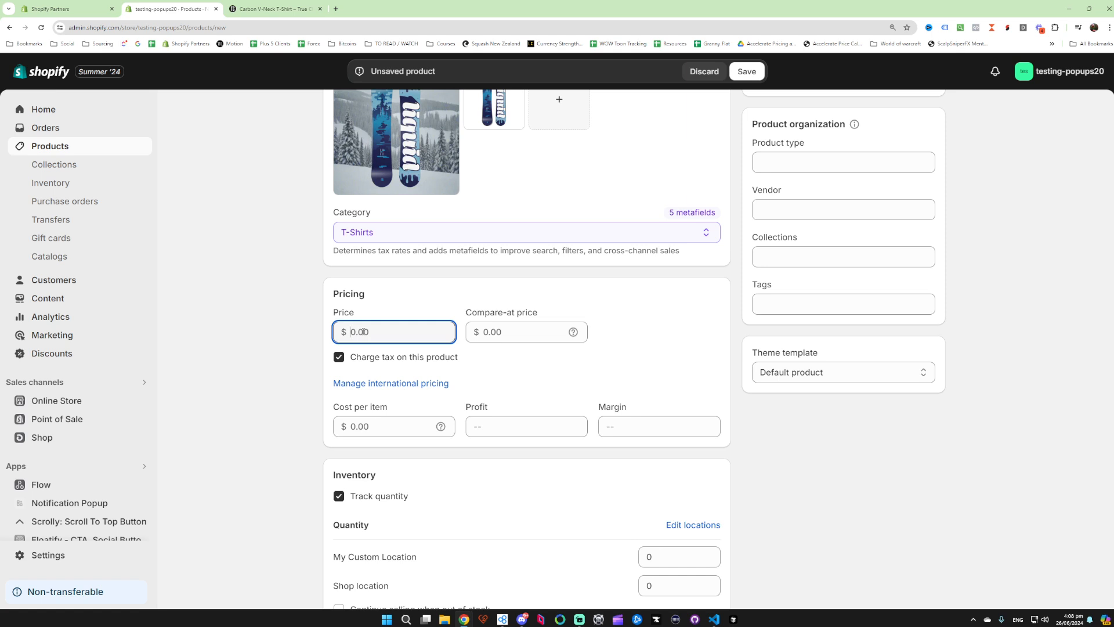
left_click(395, 329)
type("35")
double_click(273, 311)
left_click(282, 295)
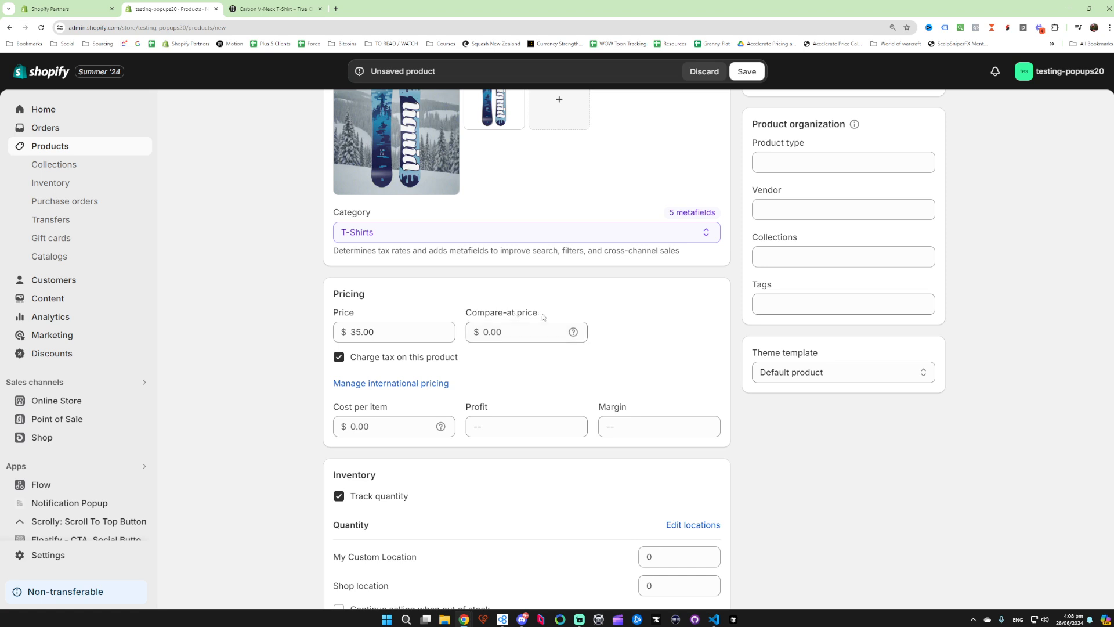
- Set the product's compare-at price to $40.00
left_click_drag(544, 317, 482, 318)
left_click(514, 329)
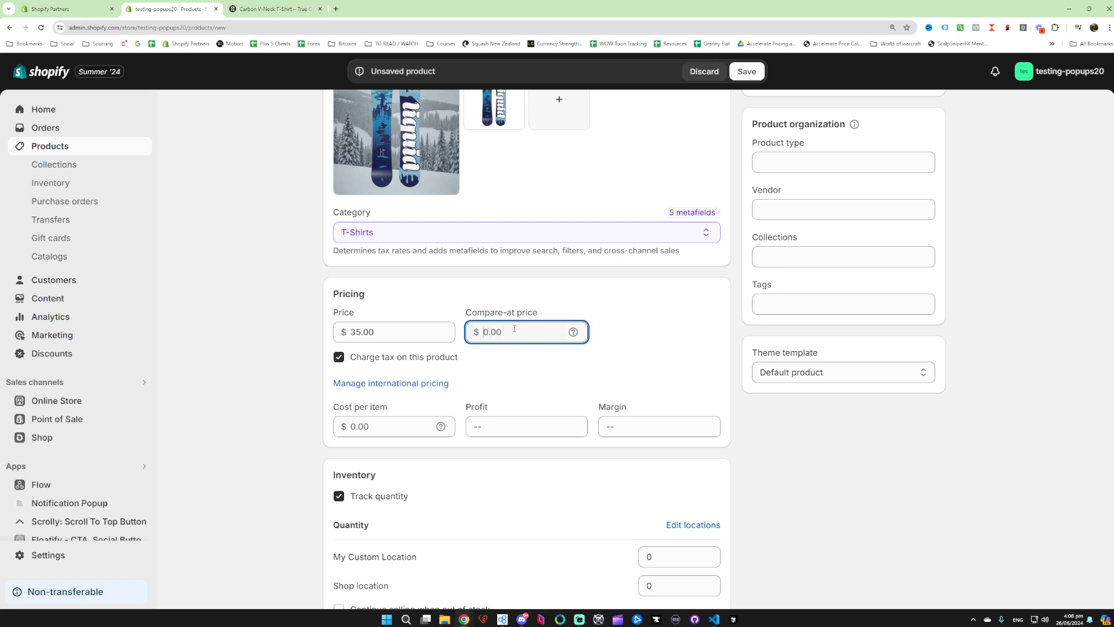
type("40")
left_click(296, 305)
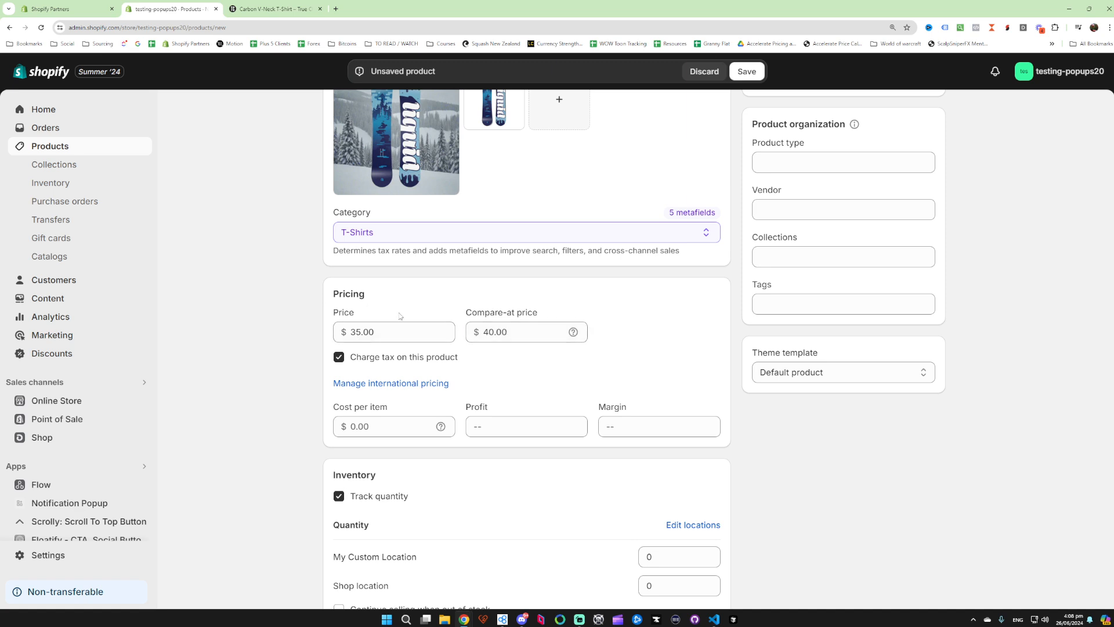
scroll(283, 333, "down", 2)
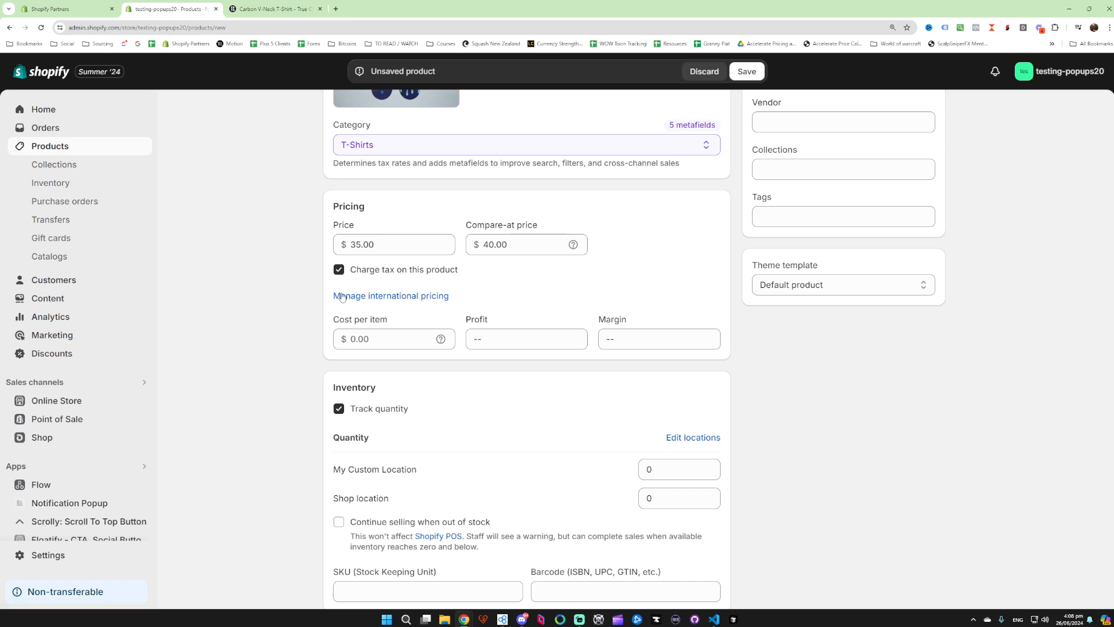
left_click(417, 297)
scroll(327, 320, "up", 2)
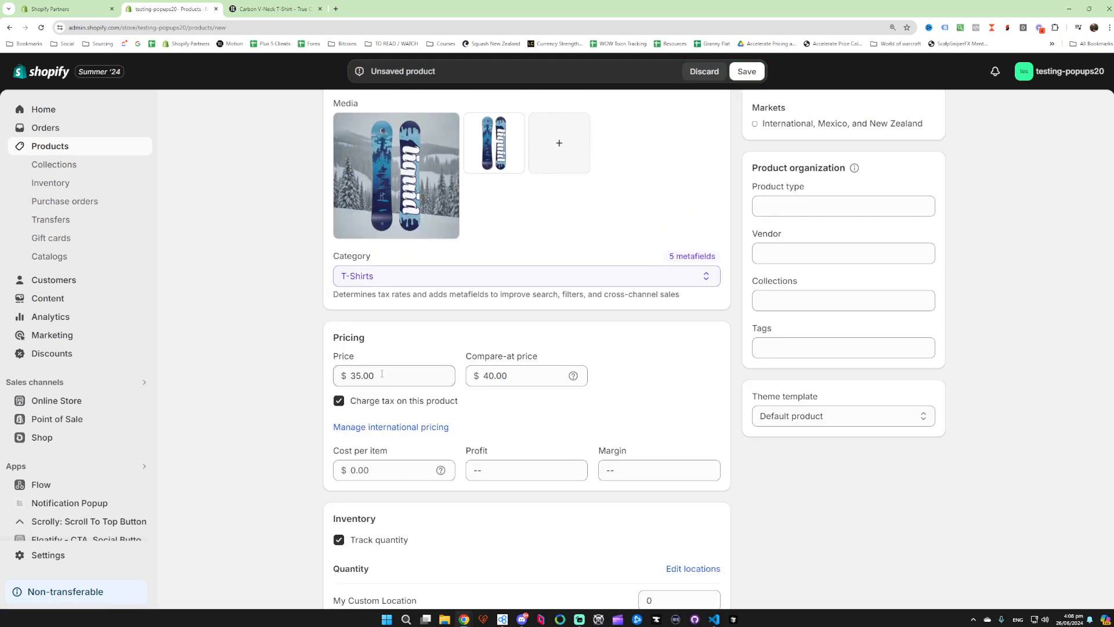
scroll(262, 378, "down", 1)
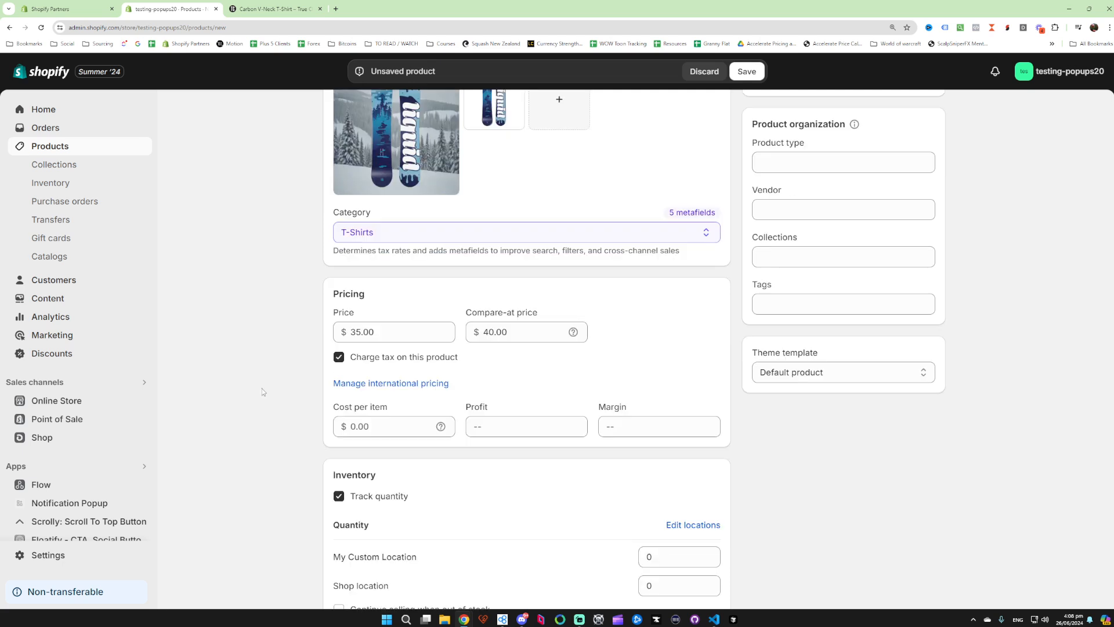
double_click(375, 332)
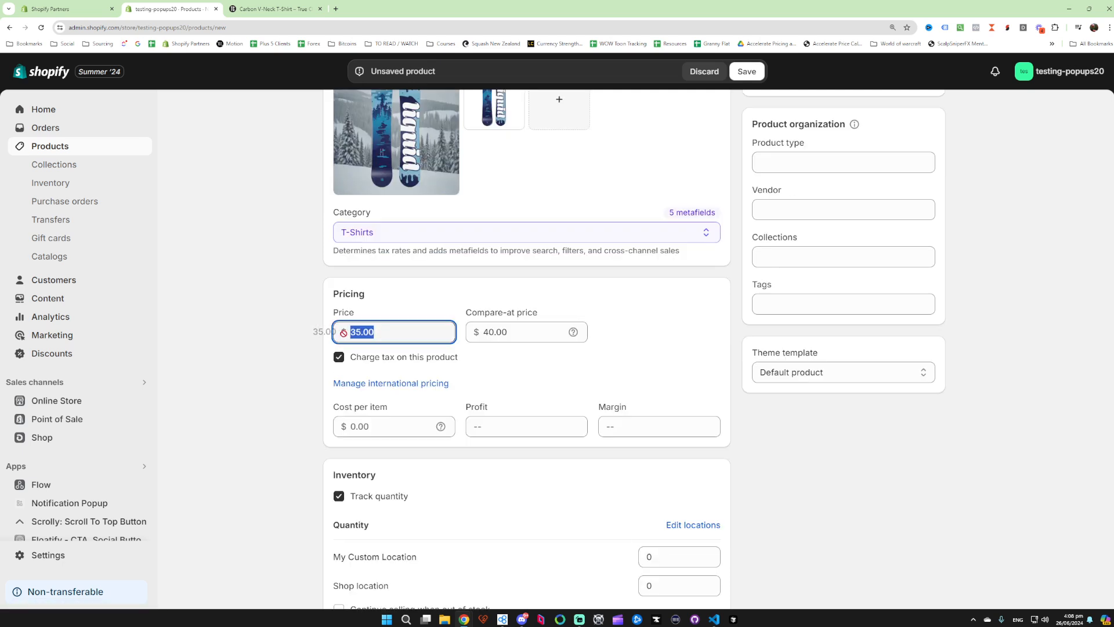
left_click(312, 358)
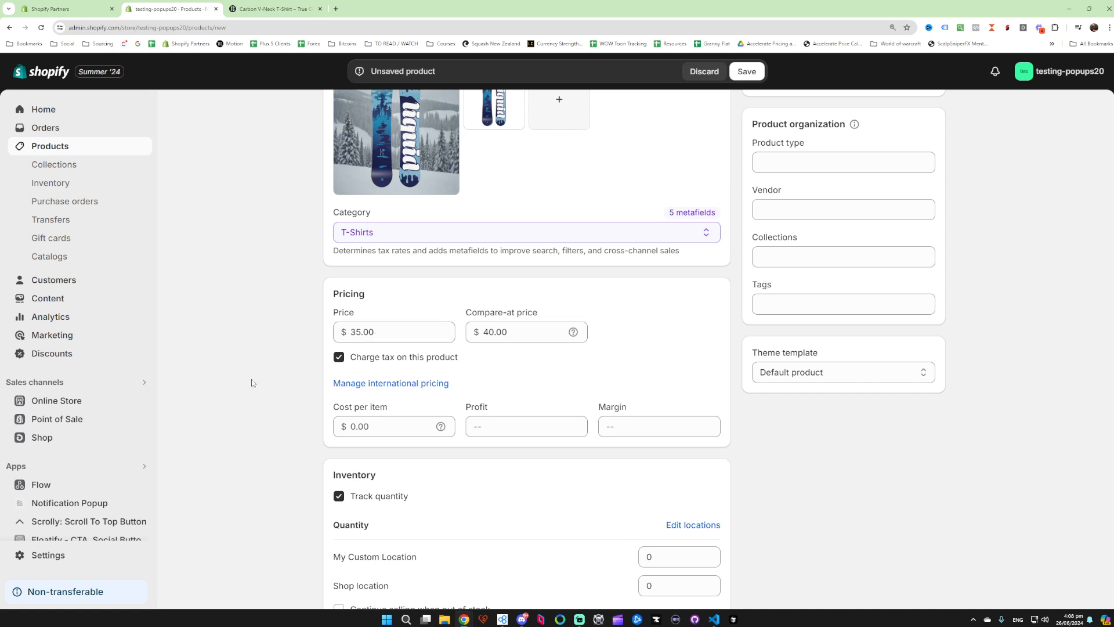
- Set the product's cost per item to $10.00
scroll(276, 367, "down", 1)
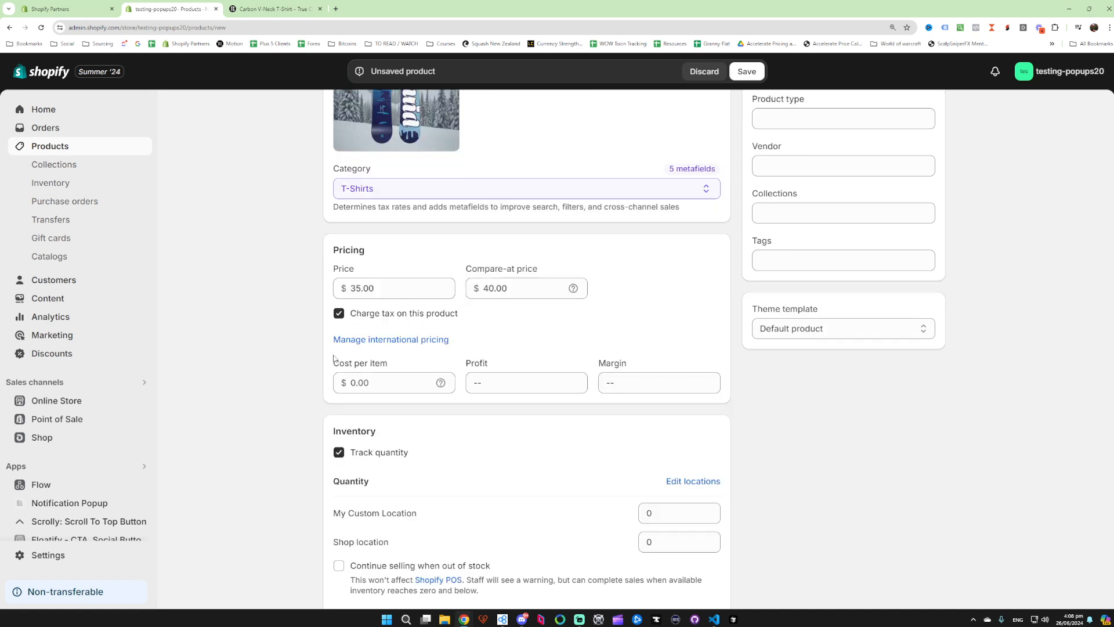
scroll(310, 346, "down", 1)
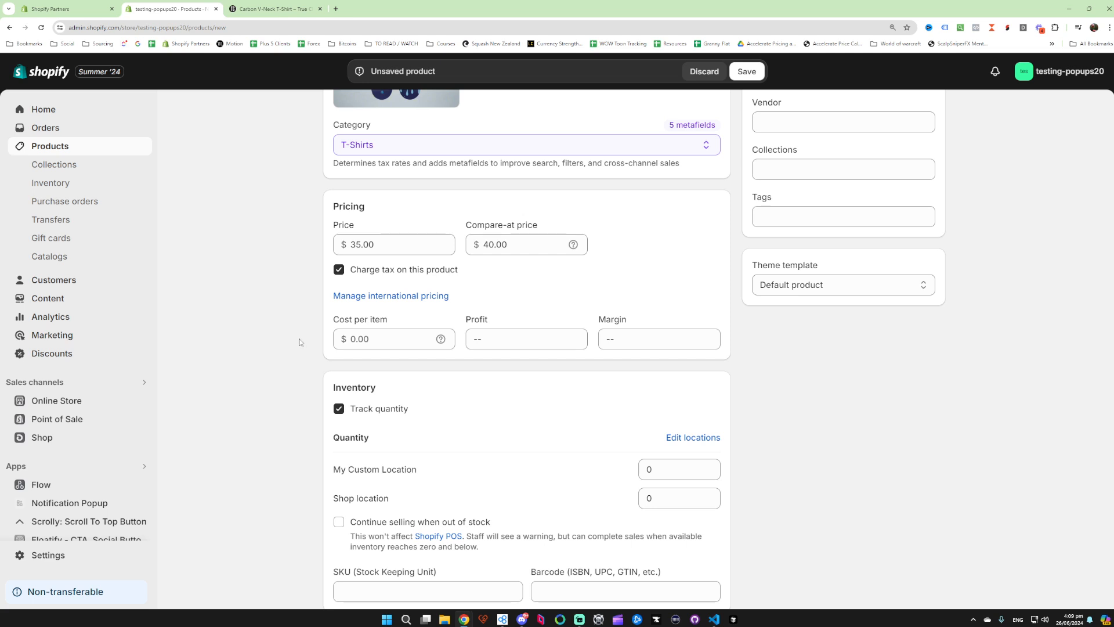
left_click(378, 342)
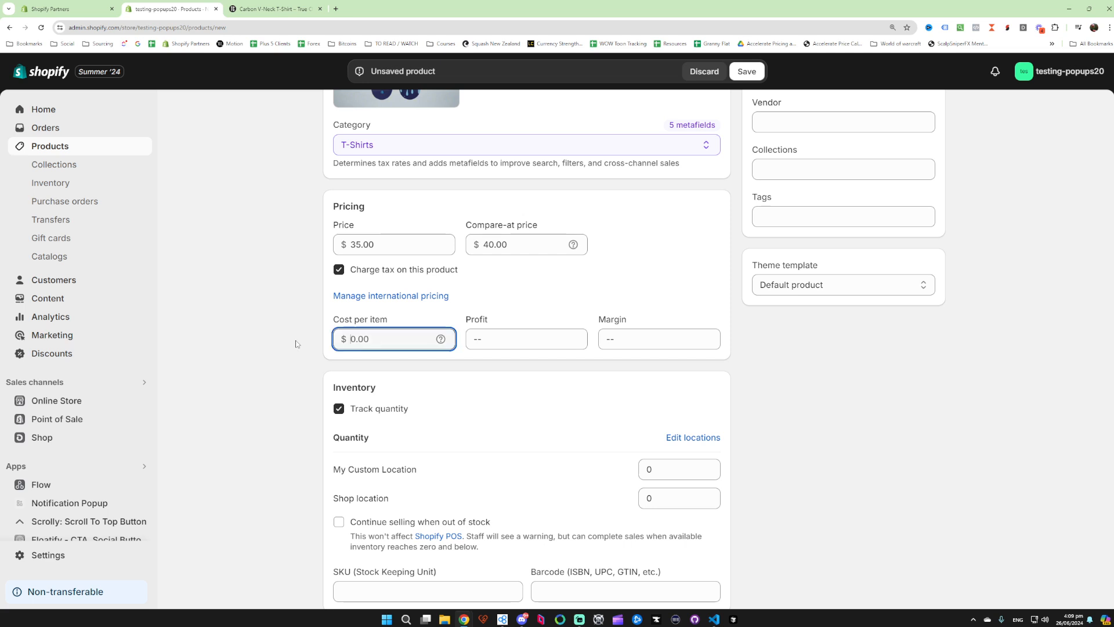
scroll(297, 345, "up", 1)
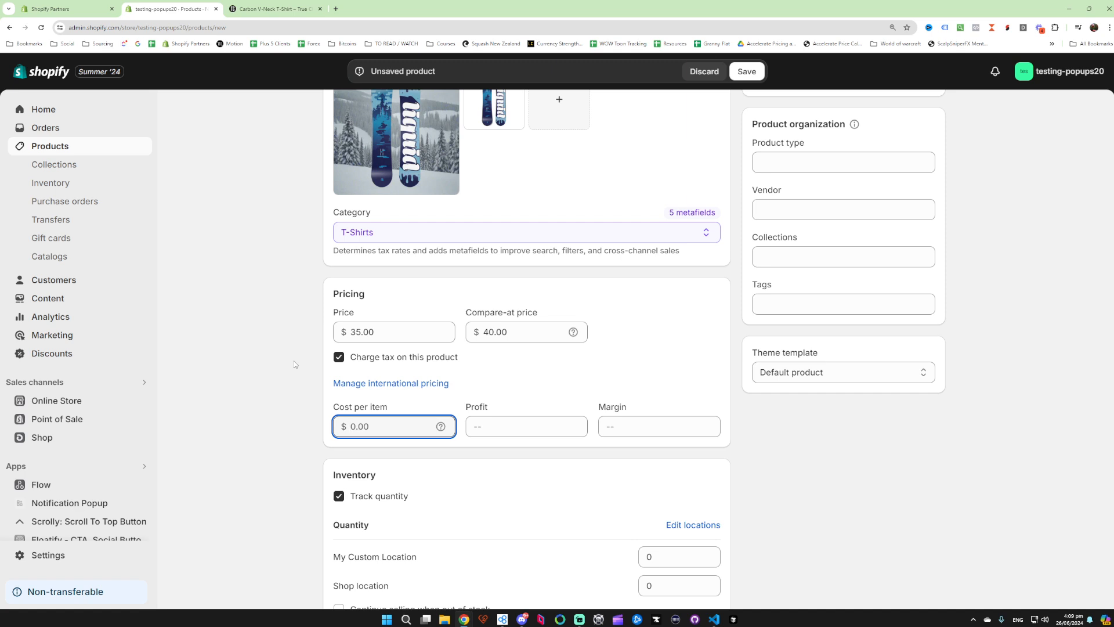
scroll(290, 388, "down", 1)
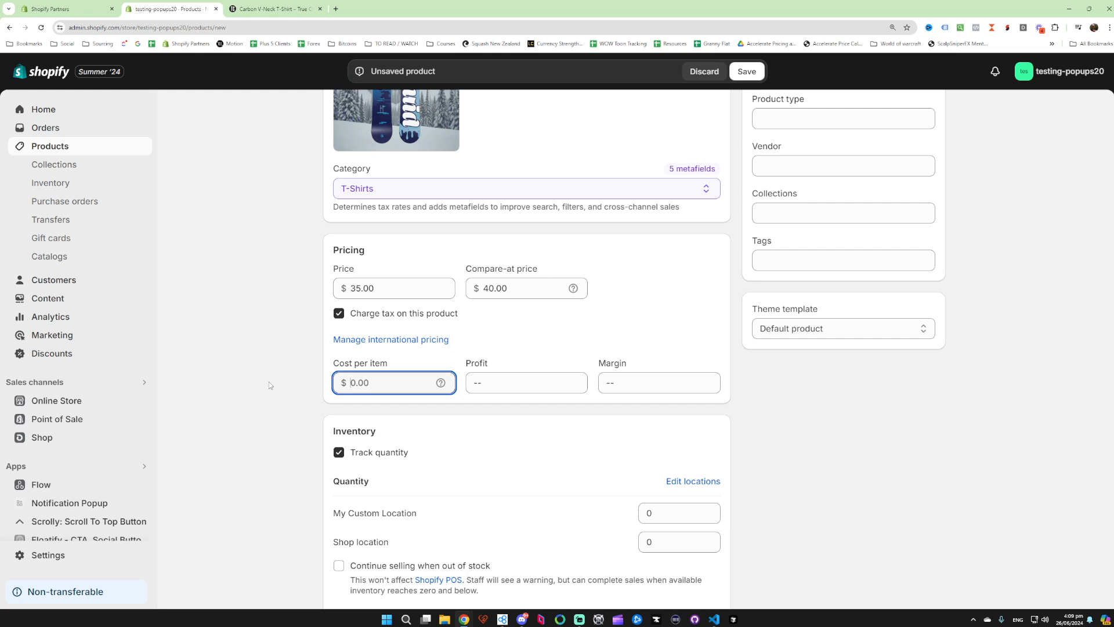
type("10")
left_click(258, 341)
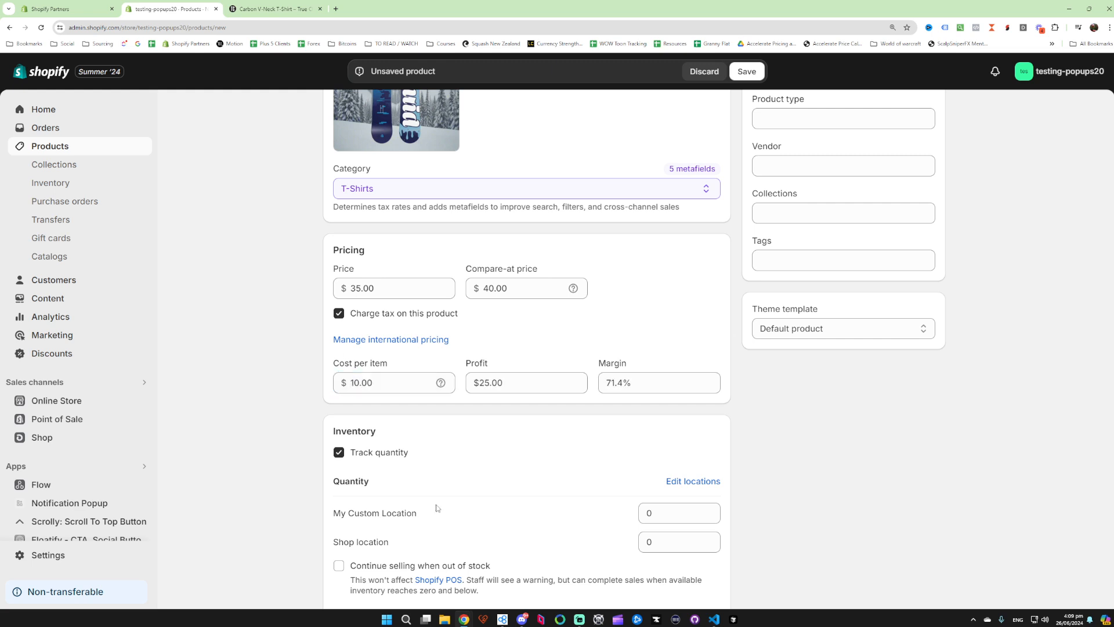
- Examine the calculated profit and margin in relation to the product's price
left_click(515, 386)
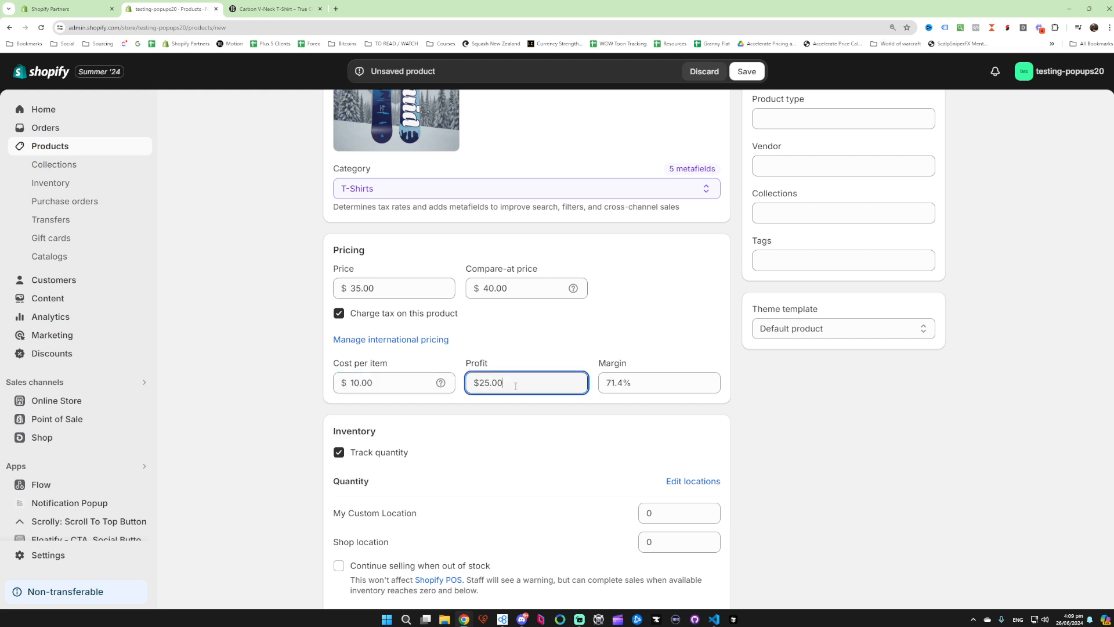
left_click(595, 441)
left_click(663, 380)
left_click(607, 420)
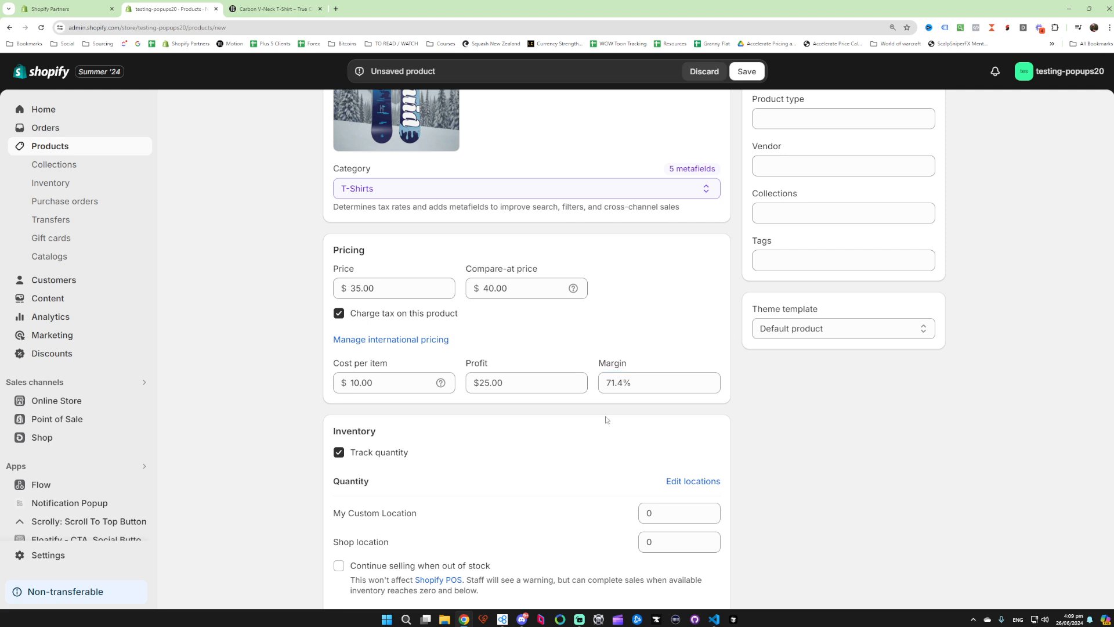
mouse_move(519, 384)
left_mouse_down()
mouse_move(471, 382)
mouse_move(506, 383)
left_mouse_up()
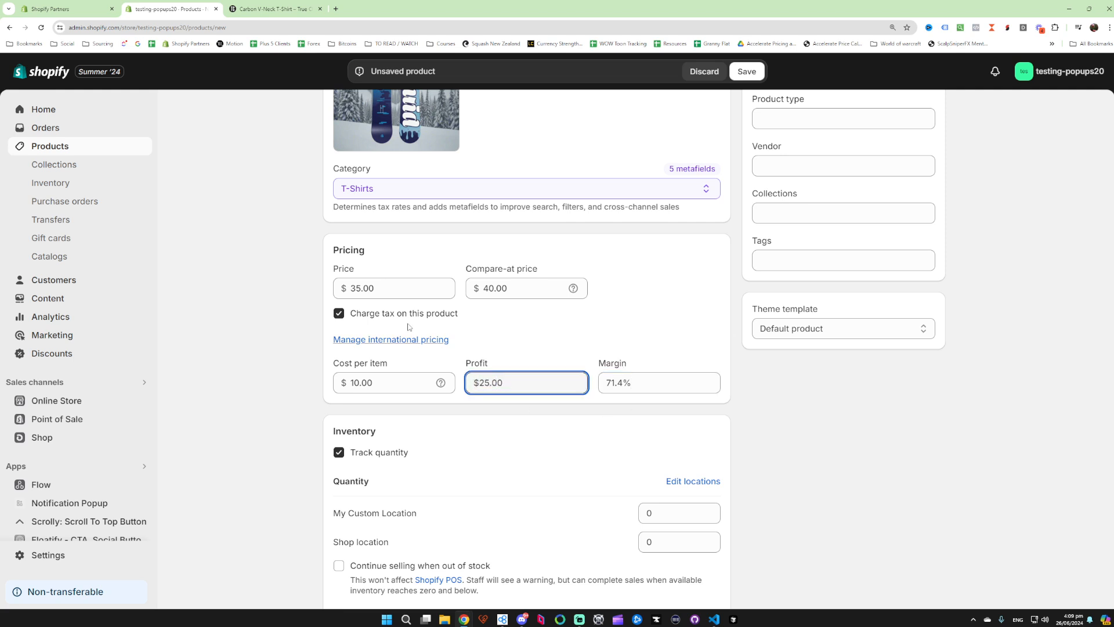
double_click(360, 288)
left_click_drag(377, 288, 308, 295)
left_click(284, 302)
left_click(647, 386)
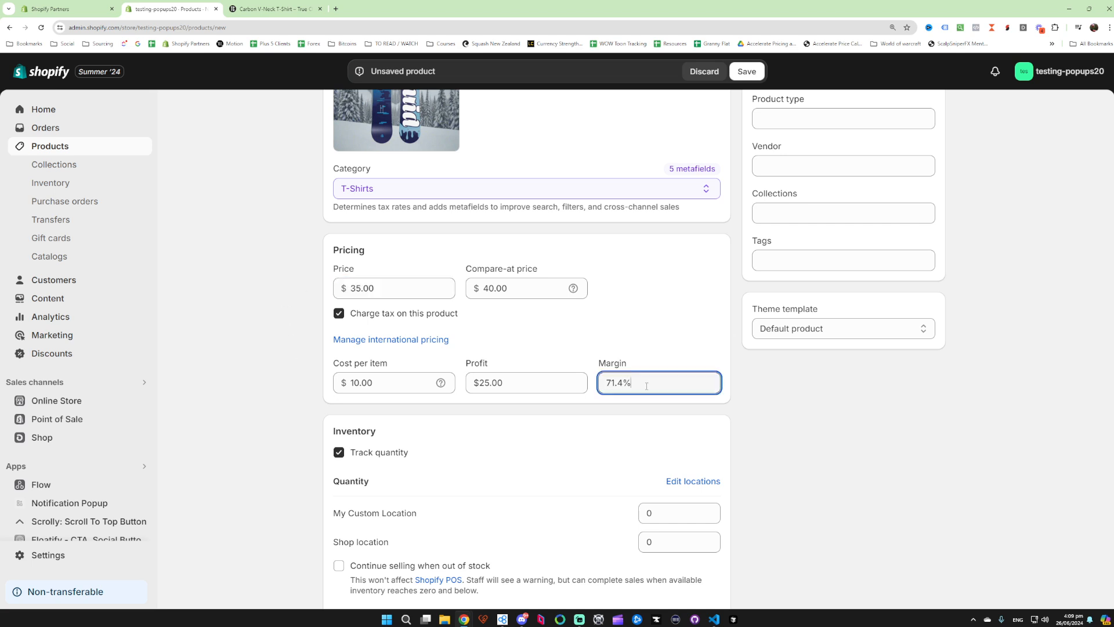
left_click(585, 429)
- Set the product's cost per item to $15.00
double_click(404, 376)
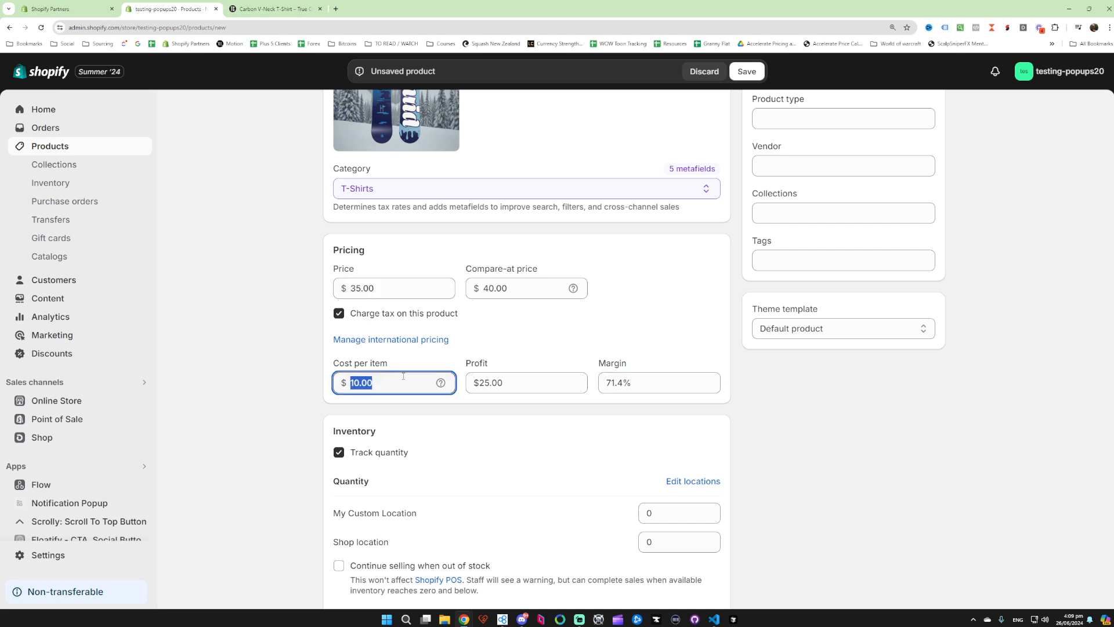
type("15")
left_click(774, 426)
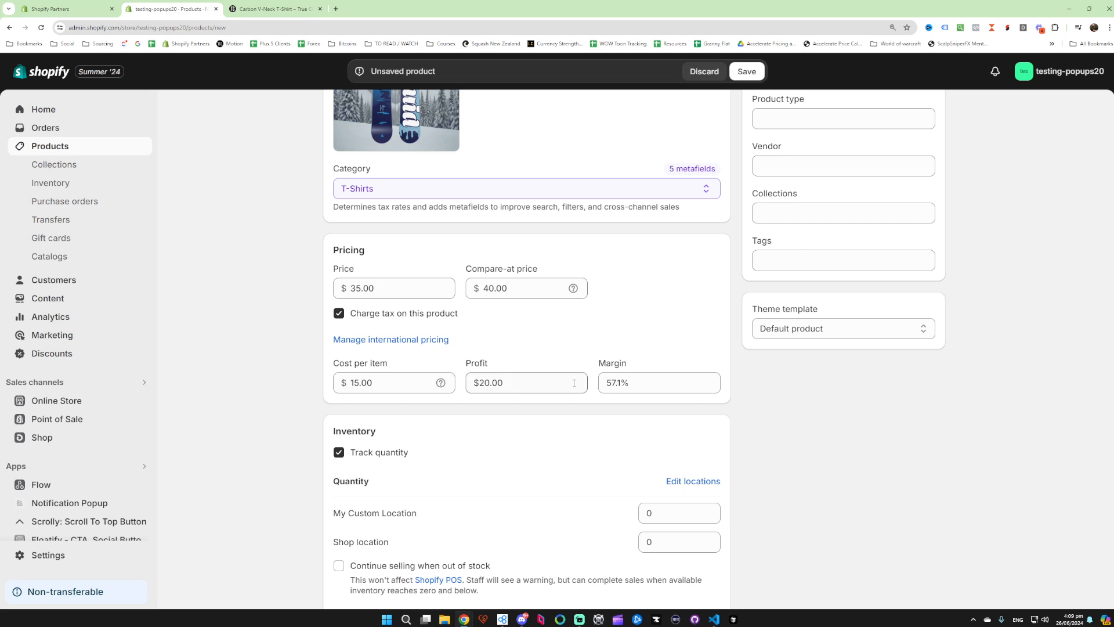
- Review the cost per item together with the recalculated profit and margin
left_click(394, 384)
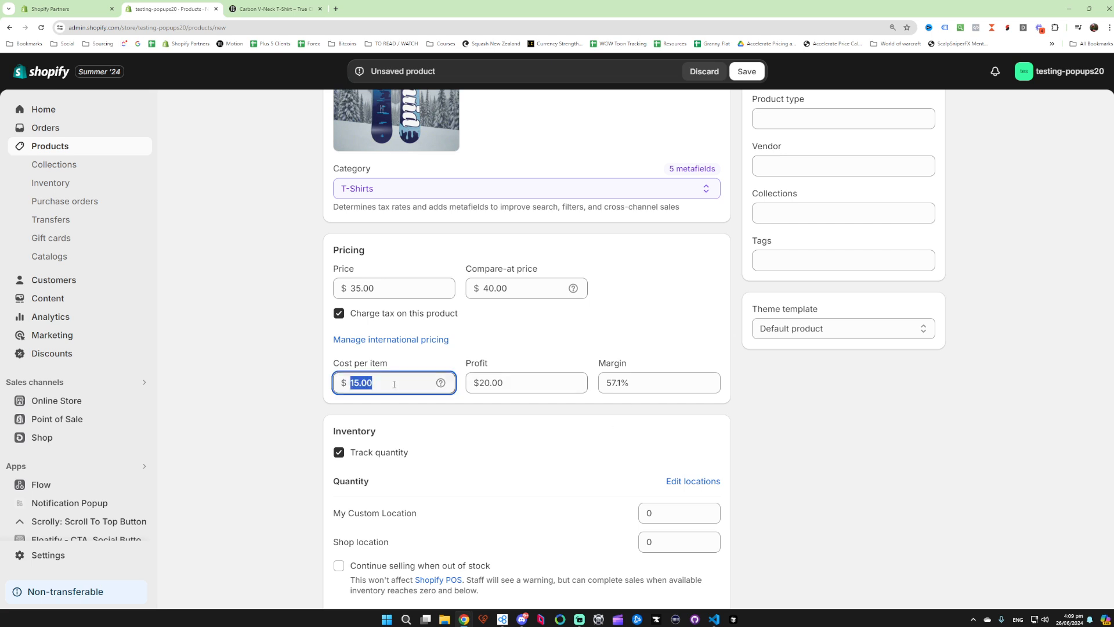
left_click(297, 396)
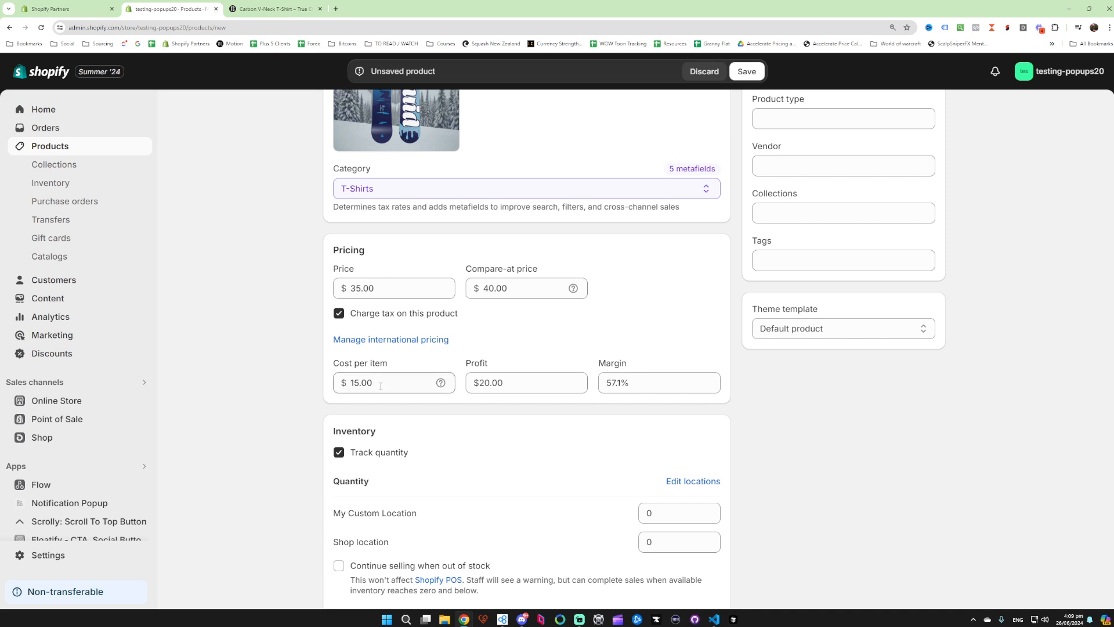
left_click(381, 386)
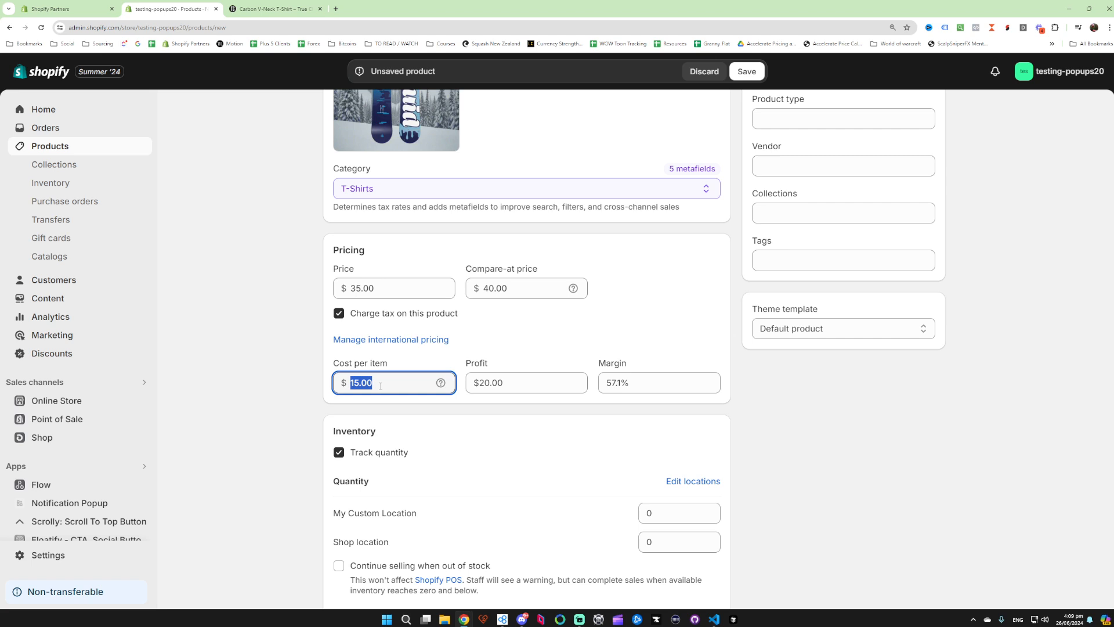
left_click(276, 393)
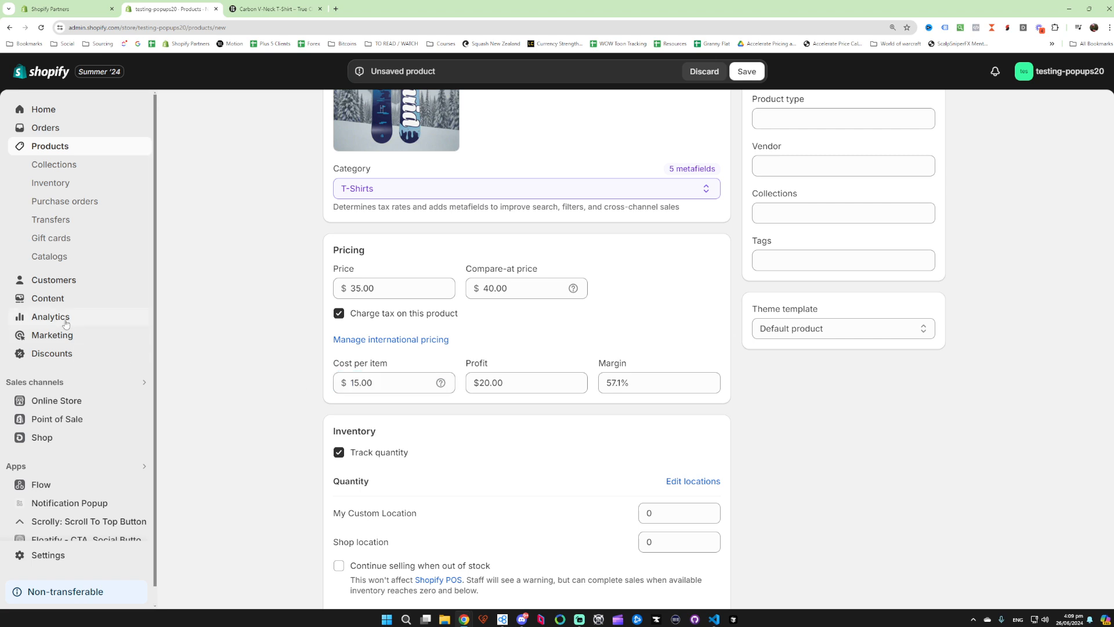
left_click(372, 386)
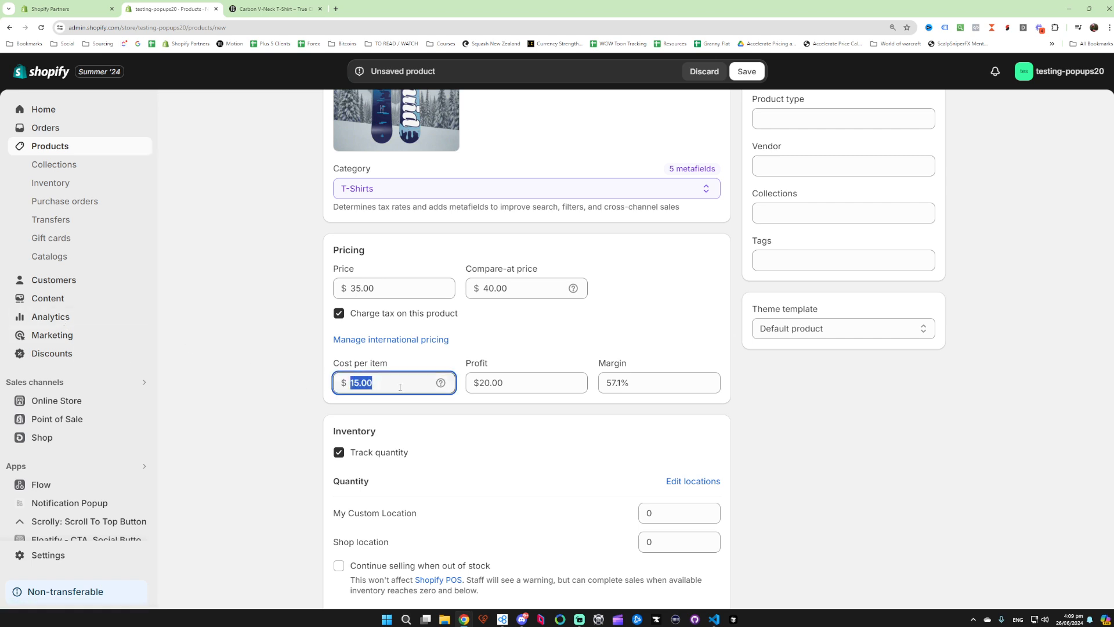
left_click(497, 403)
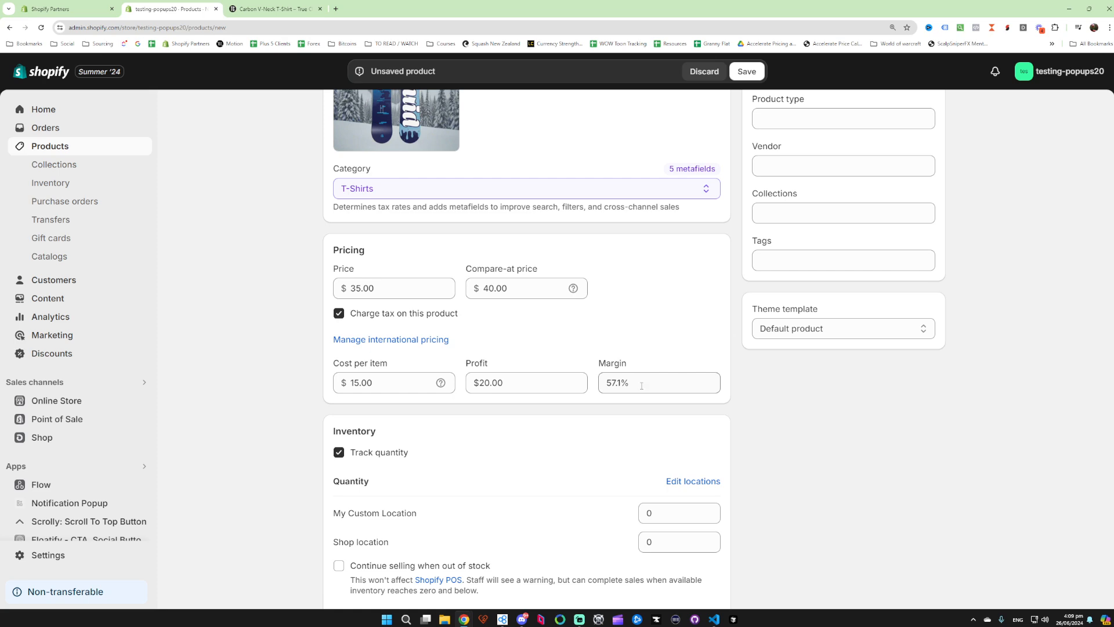
left_click_drag(384, 433, 334, 432)
left_click(295, 409)
- Turn the product's quantity tracking off and back on in the inventory settings
scroll(285, 393, "down", 2)
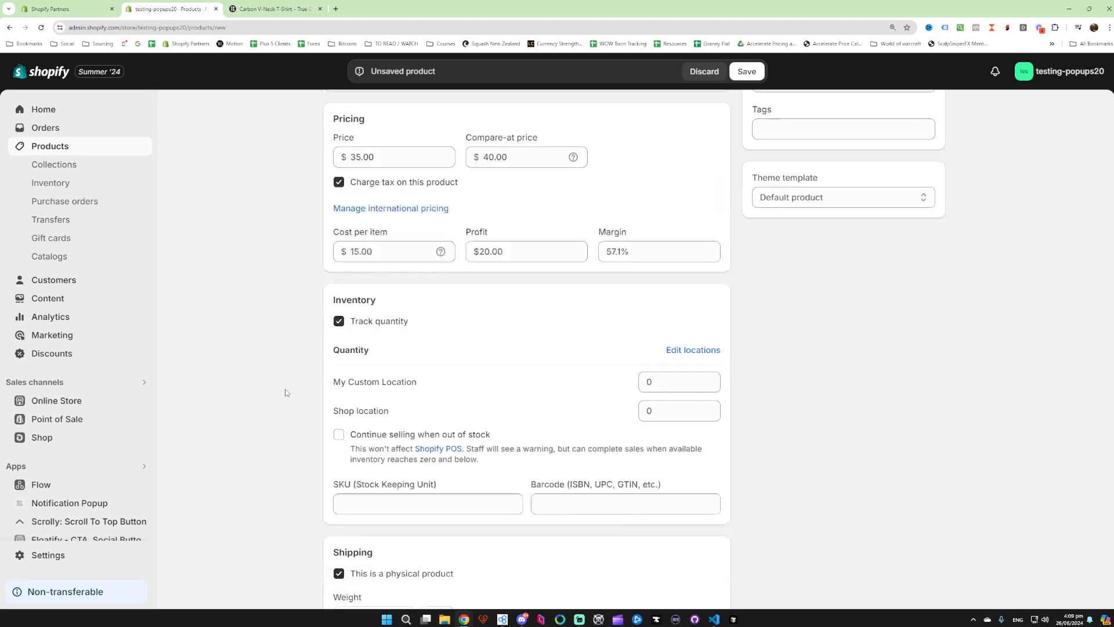
scroll(286, 393, "down", 1)
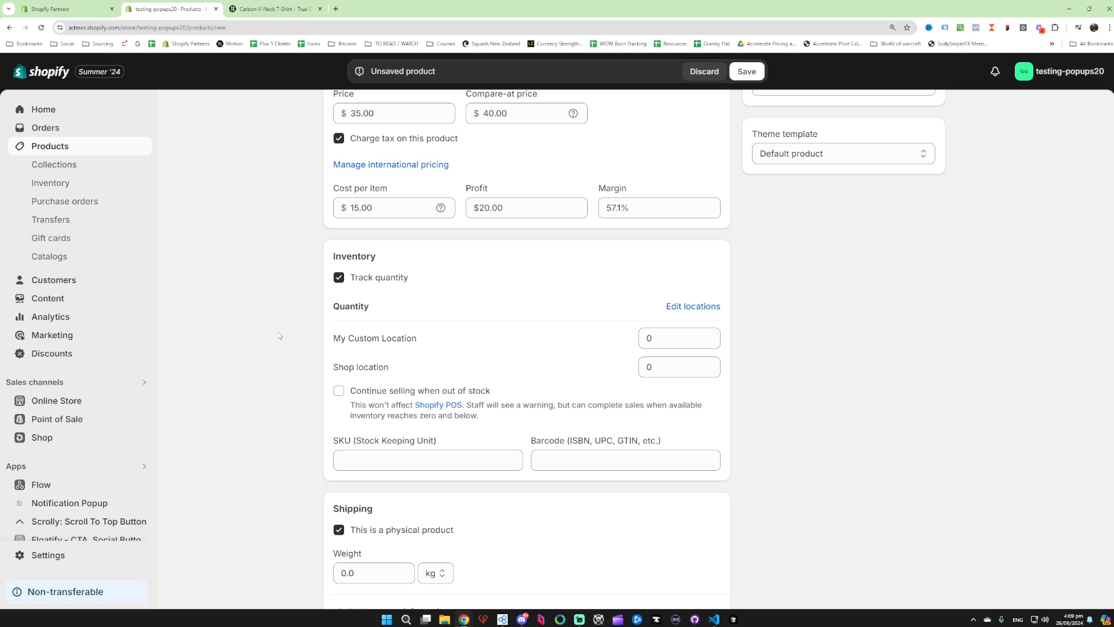
scroll(366, 301, "up", 1)
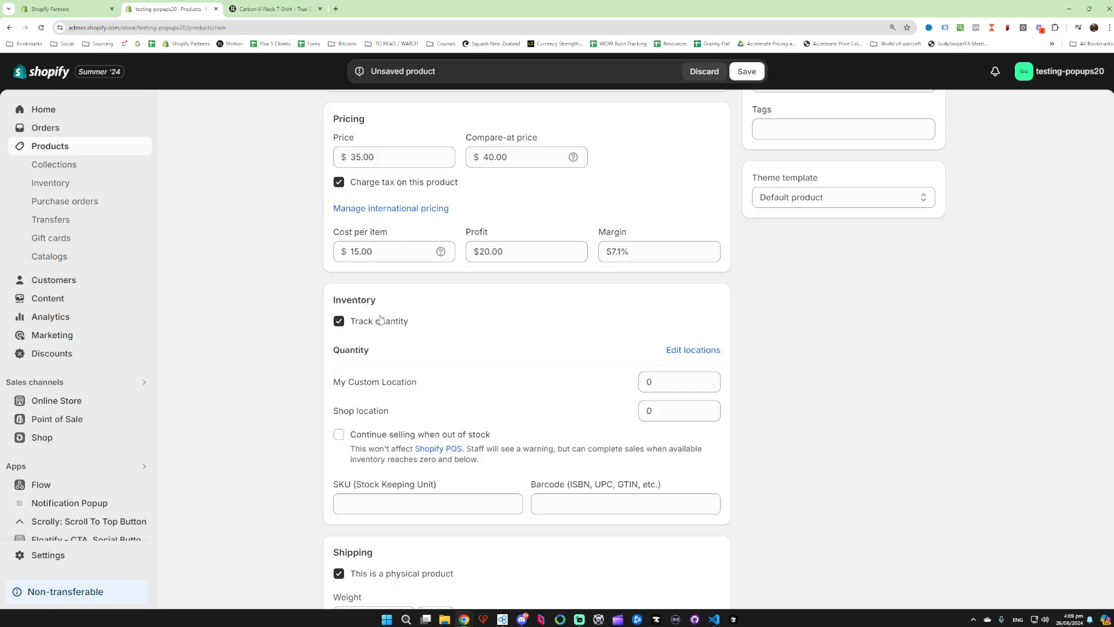
left_click(374, 322)
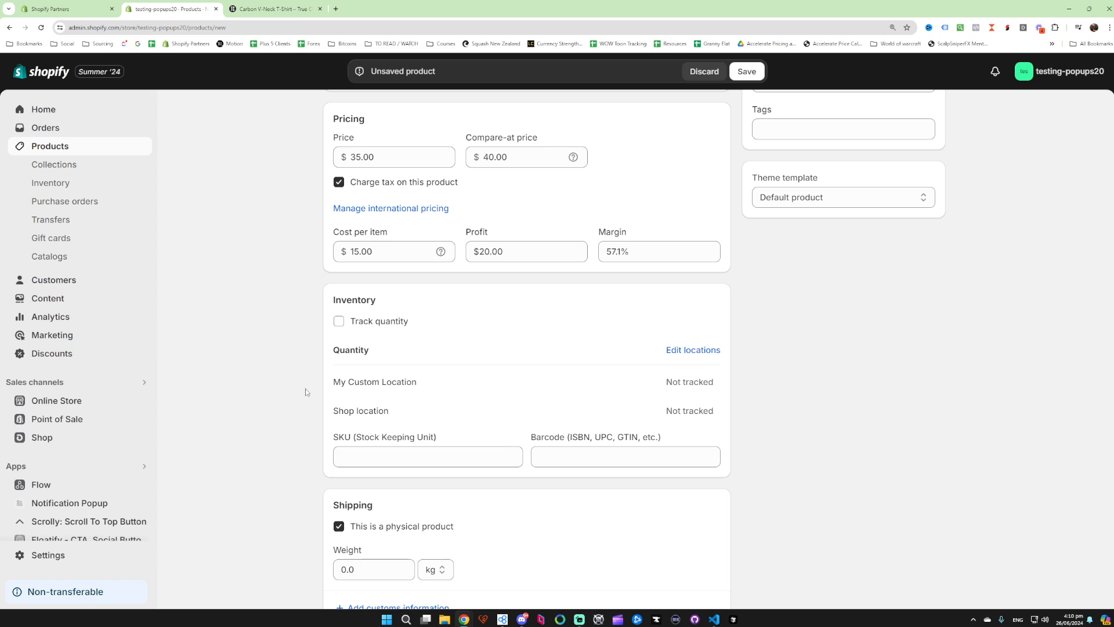
scroll(305, 391, "up", 1)
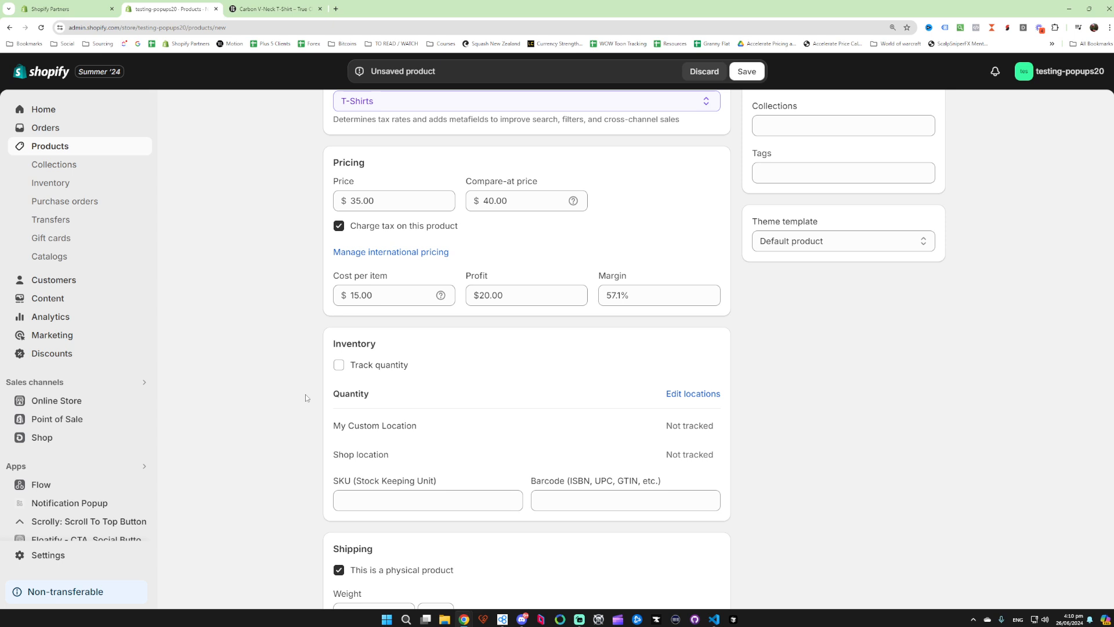
left_click(380, 368)
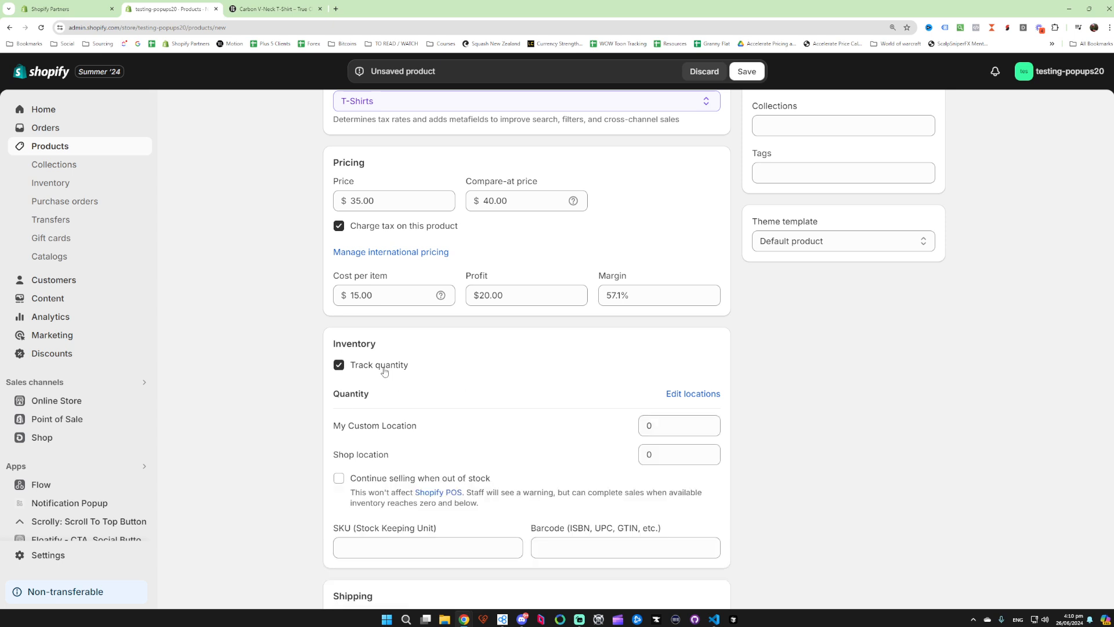
- Set the stock quantity at My Custom Location to 20 and allow the product to continue selling when out of stock
scroll(294, 395, "down", 2)
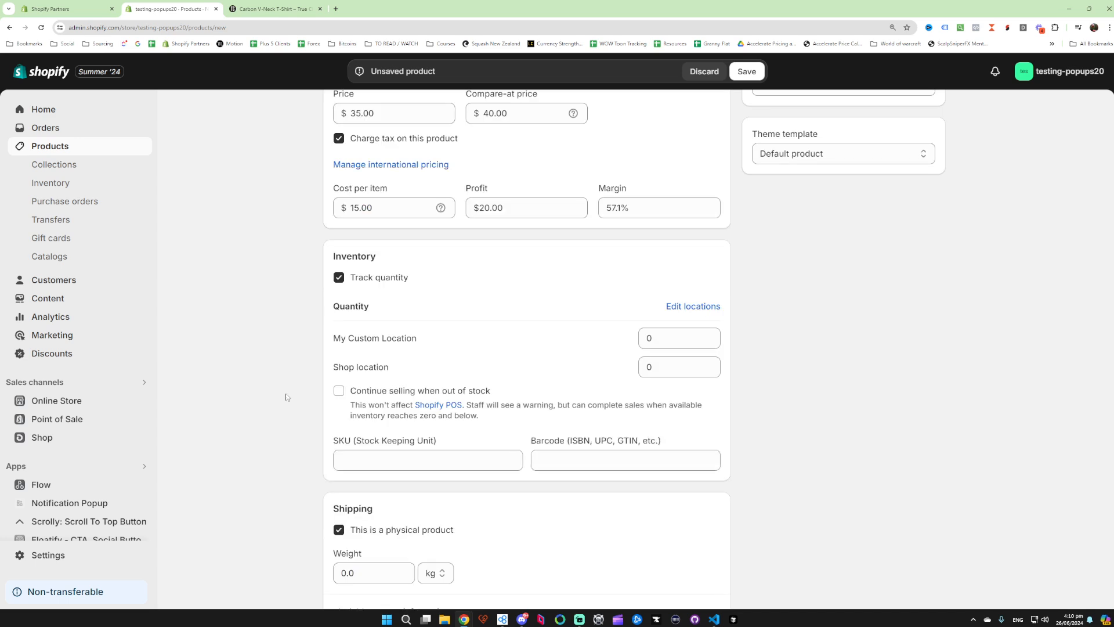
left_click(661, 336)
type("20")
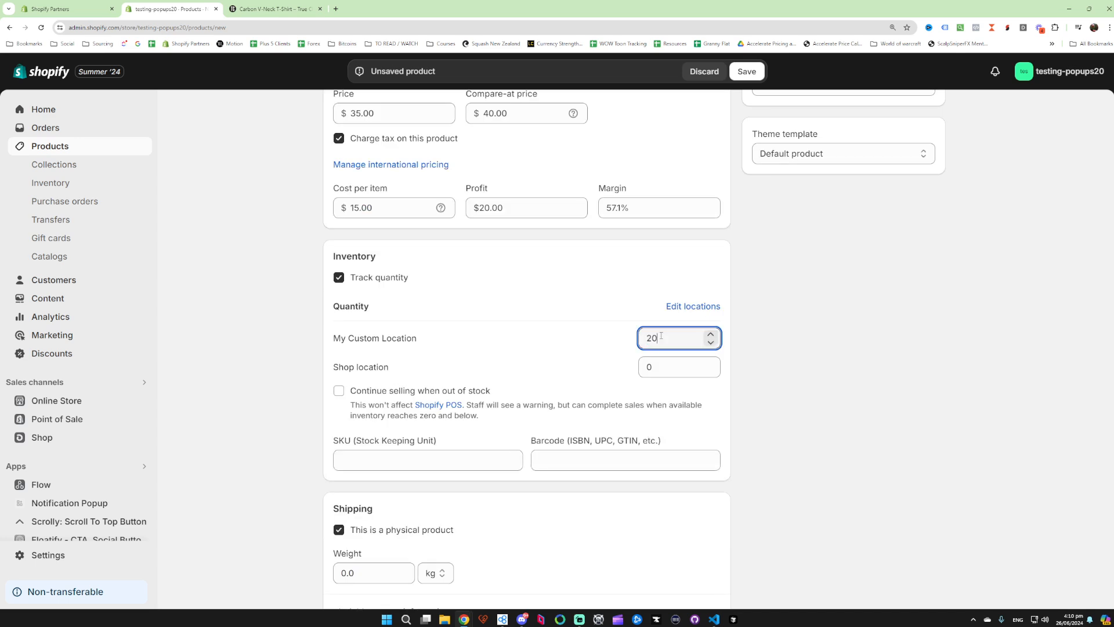
left_click(802, 315)
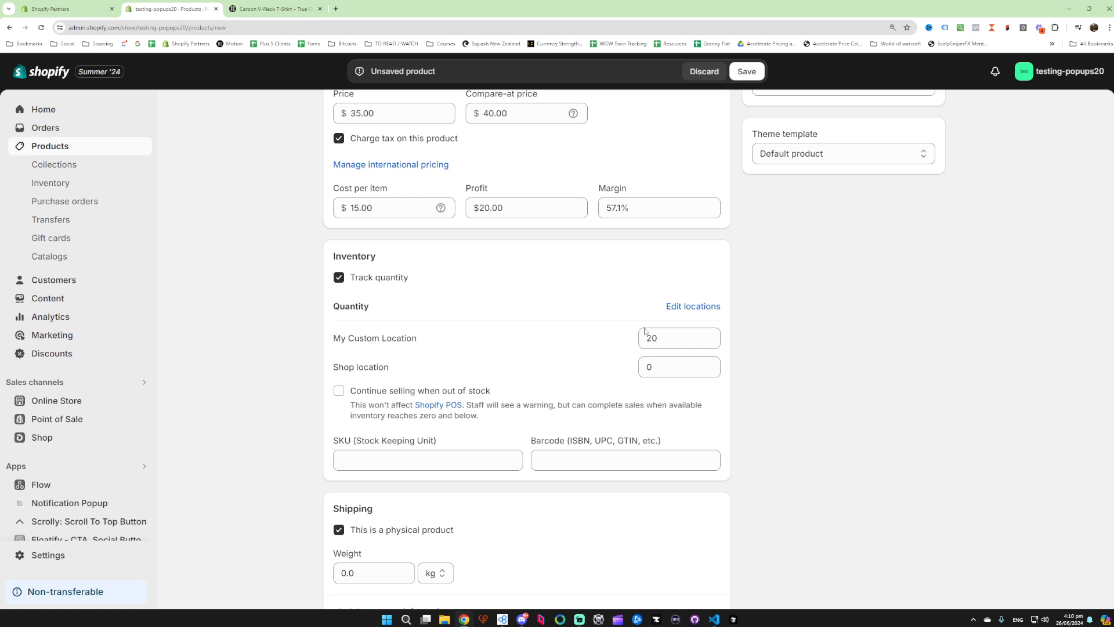
scroll(850, 325, "down", 1)
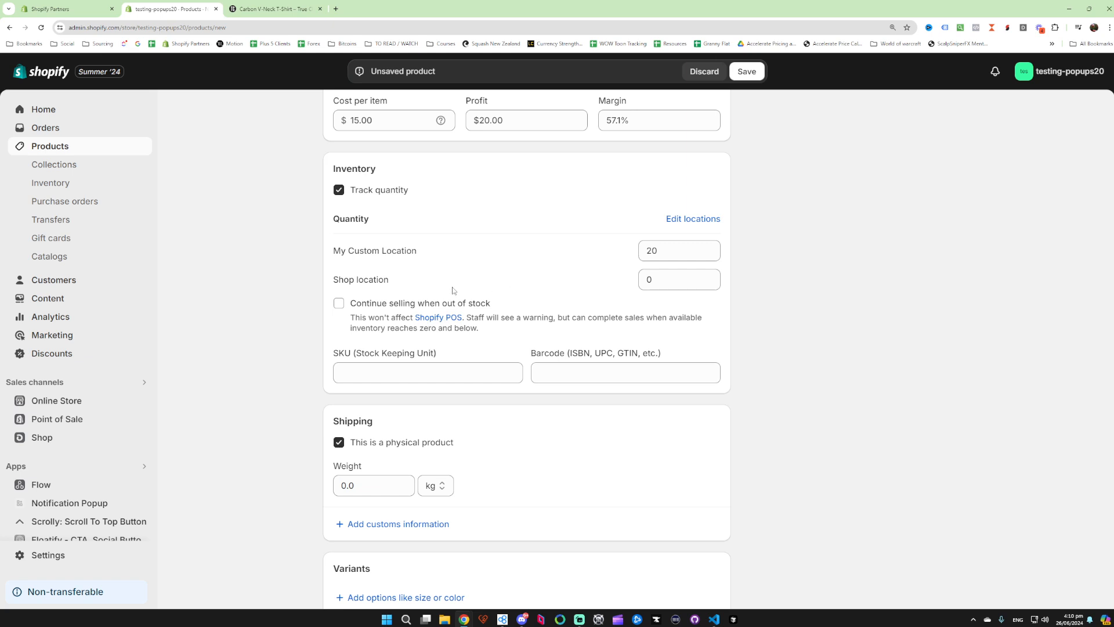
left_click(339, 303)
- Examine the SKU and barcode fields in the product's inventory details
scroll(288, 326, "down", 1)
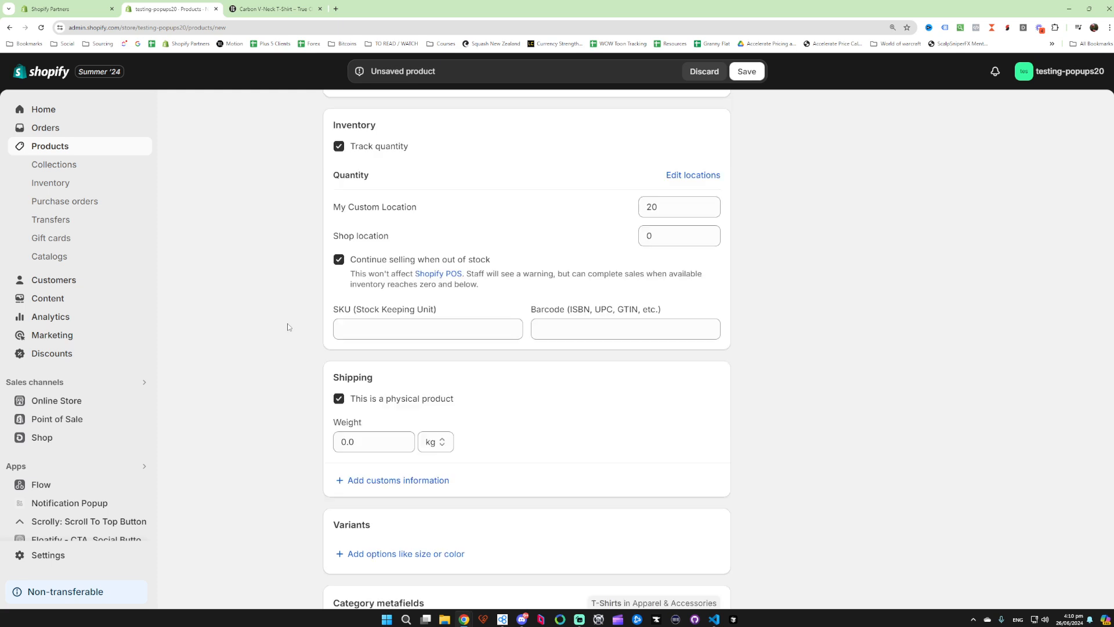
scroll(279, 321, "down", 1)
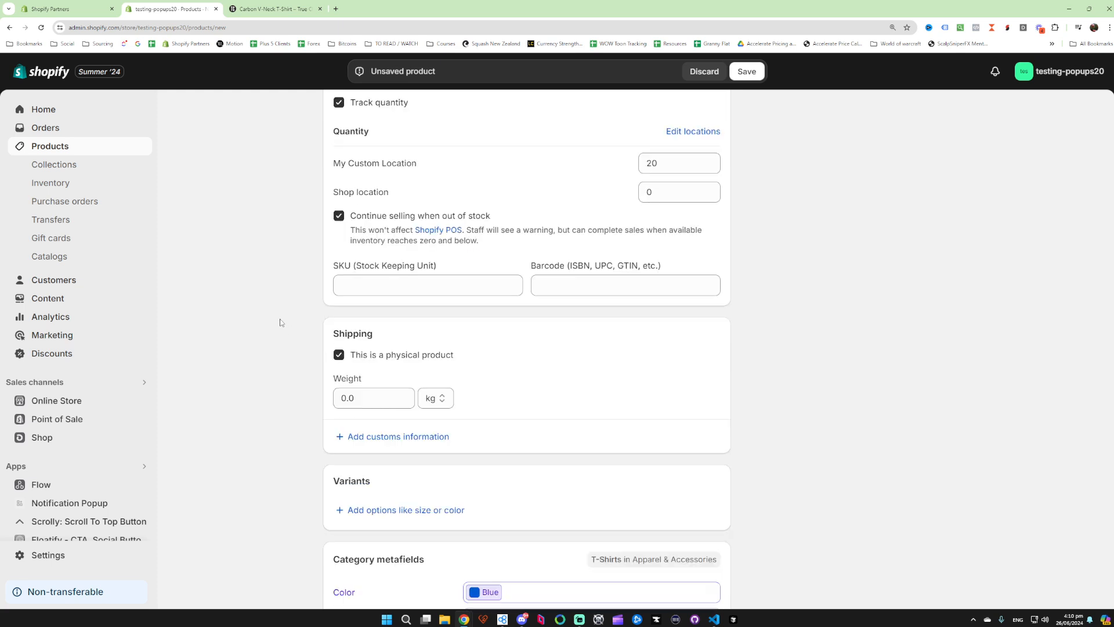
left_click(361, 288)
left_click(561, 294)
left_click(490, 293)
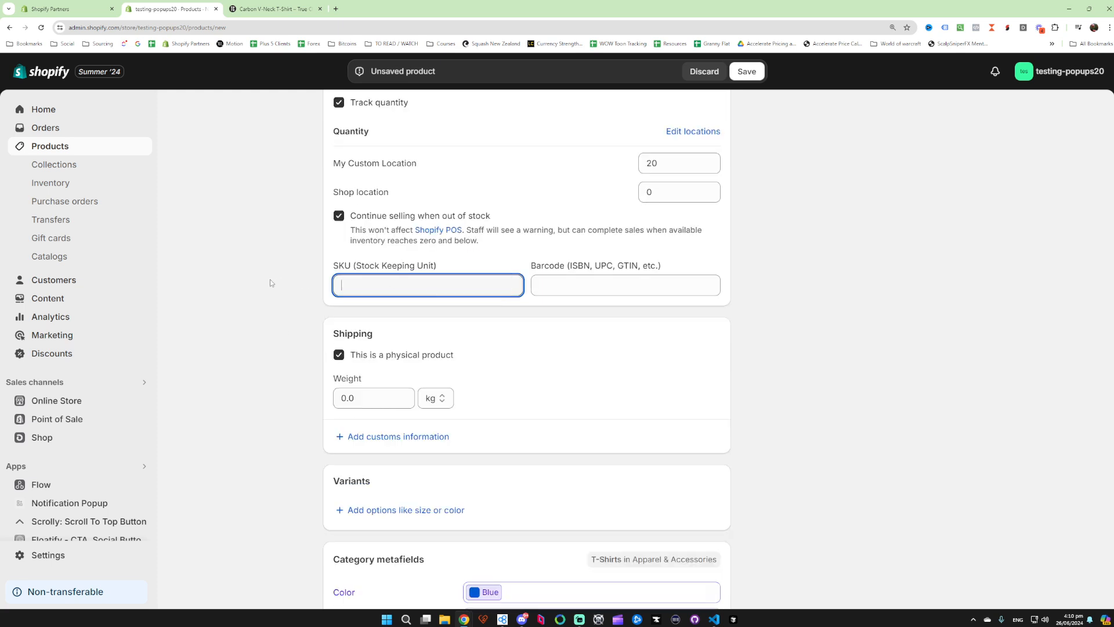
- Compare the SKU and barcode entry fields below the stock quantities
left_click(270, 279)
left_click(383, 287)
left_click(555, 285)
left_click(444, 287)
left_click(592, 287)
left_click(499, 286)
left_click(557, 286)
left_click(508, 285)
left_click(307, 283)
left_click(343, 284)
left_click(560, 288)
left_click(275, 303)
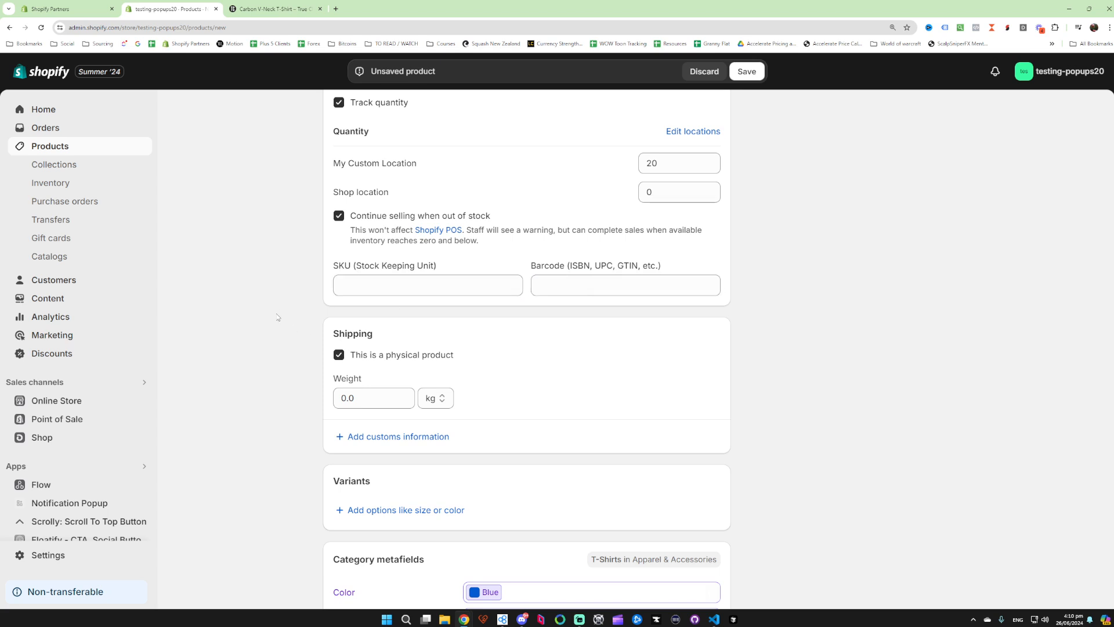
- Turn the physical product setting off and back on in the shipping section
scroll(264, 294, "down", 1)
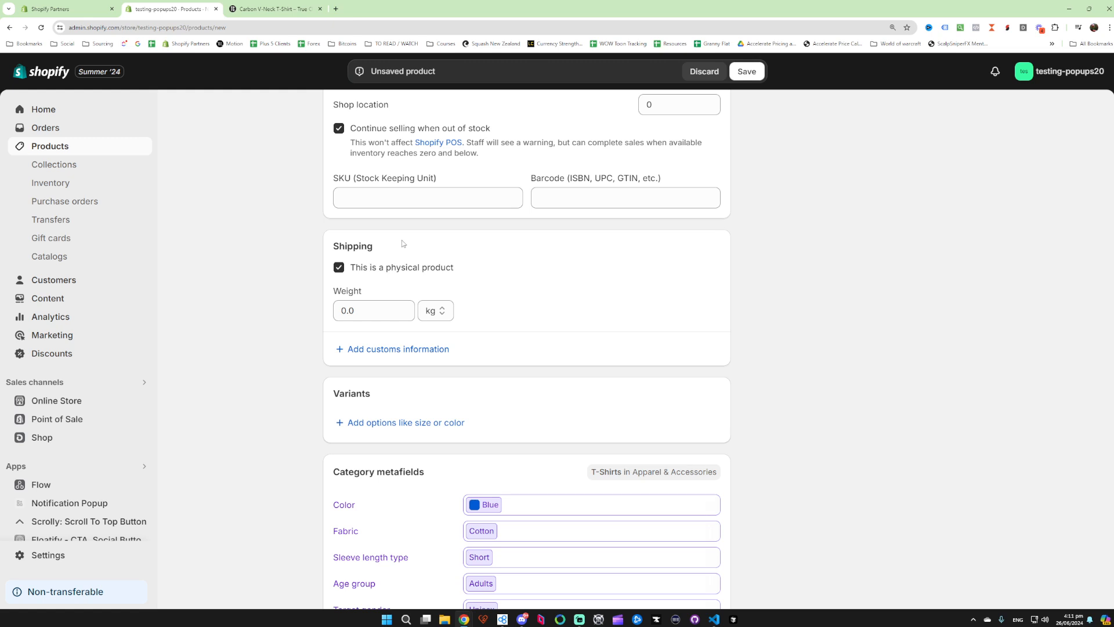
left_click(388, 270)
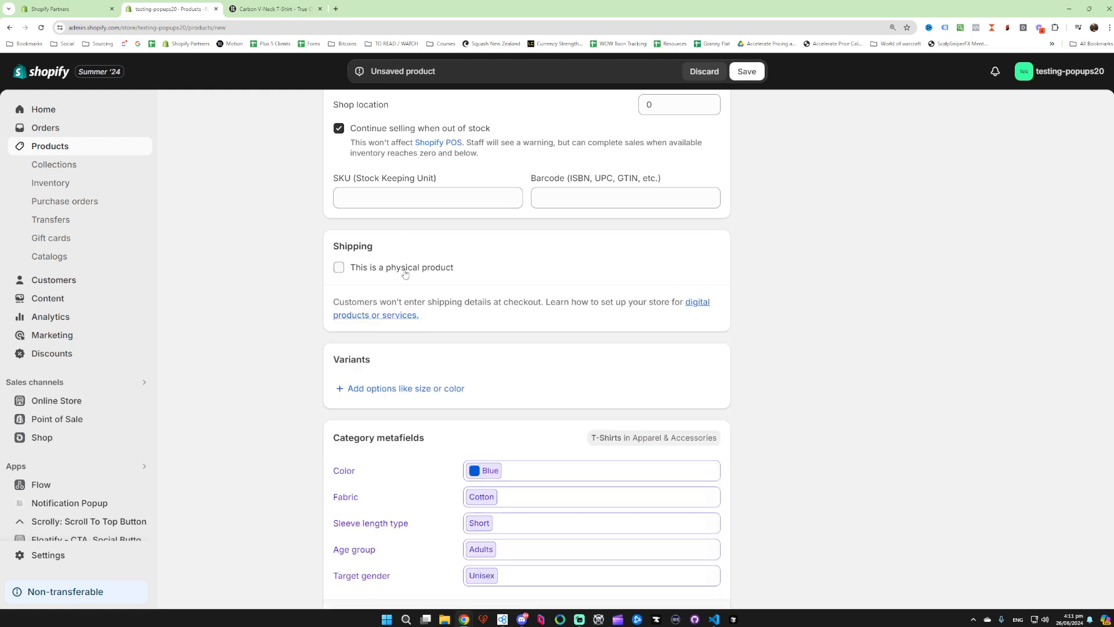
left_click(403, 273)
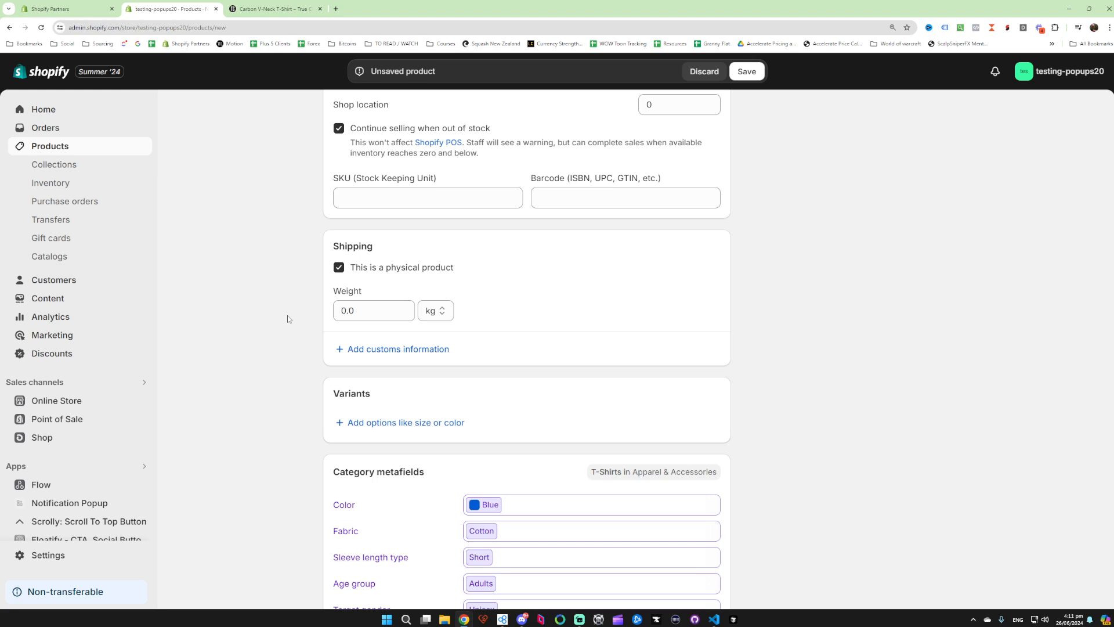
- Inspect the product's weight field in the shipping section
left_click(371, 311)
left_click(270, 321)
left_click(348, 311)
left_click(282, 322)
- Review the variants and category metafields sections together with the product's chosen category
scroll(281, 320, "down", 2)
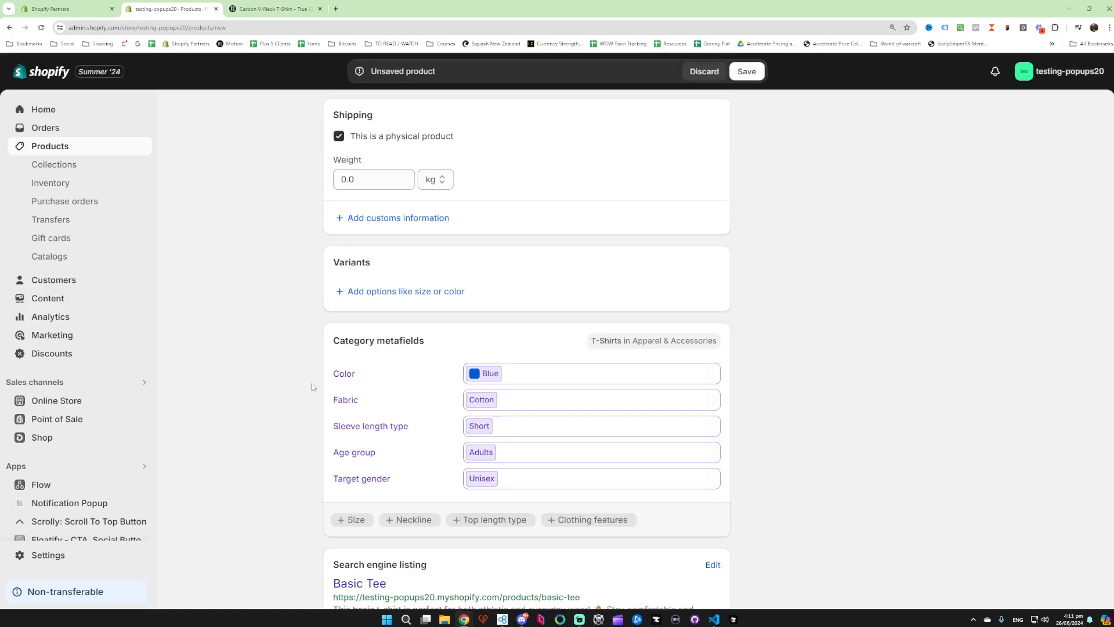
left_click_drag(333, 341, 397, 342)
left_click(397, 341)
double_click(351, 262)
left_click(284, 281)
left_click_drag(345, 340, 406, 341)
left_click(397, 342)
scroll(380, 429, "up", 10)
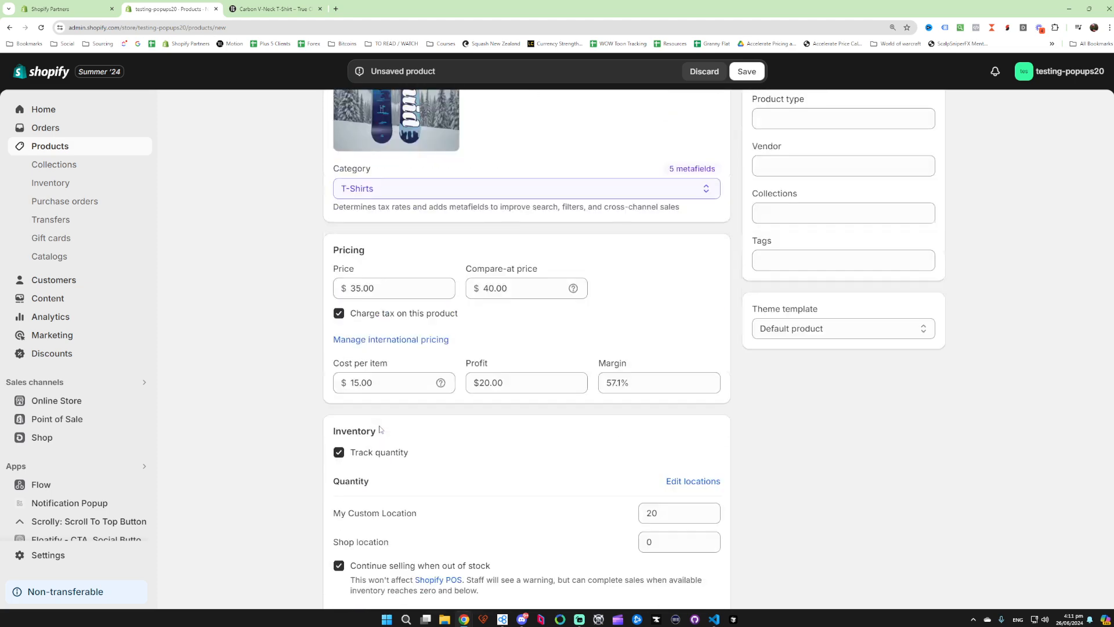
scroll(380, 430, "up", 6)
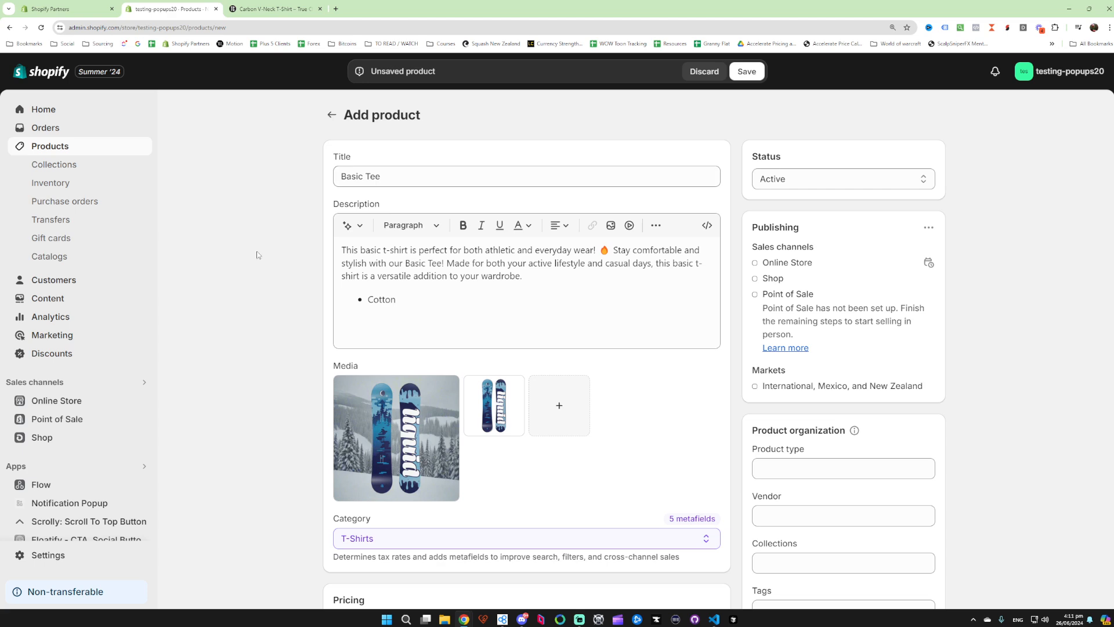
scroll(273, 526, "down", 2)
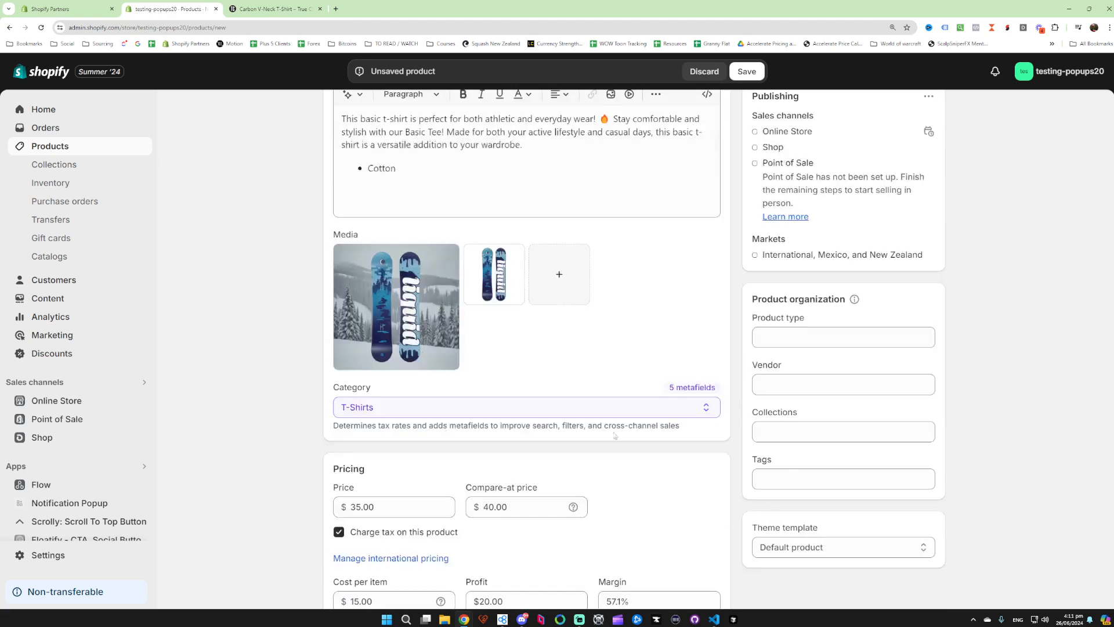
scroll(353, 361, "down", 12)
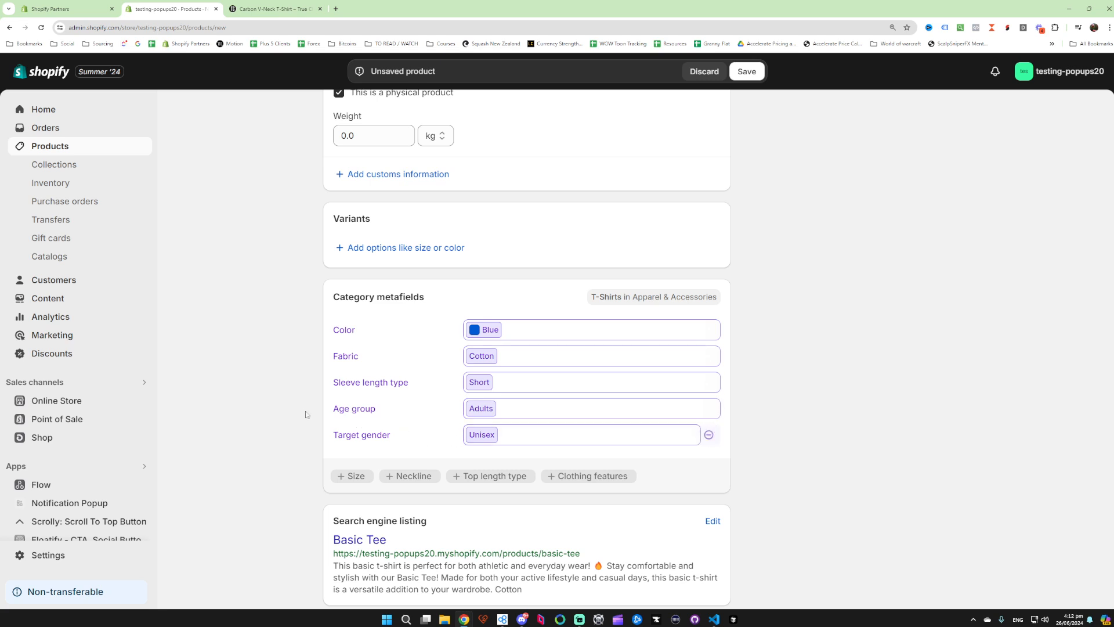
scroll(313, 412, "up", 3)
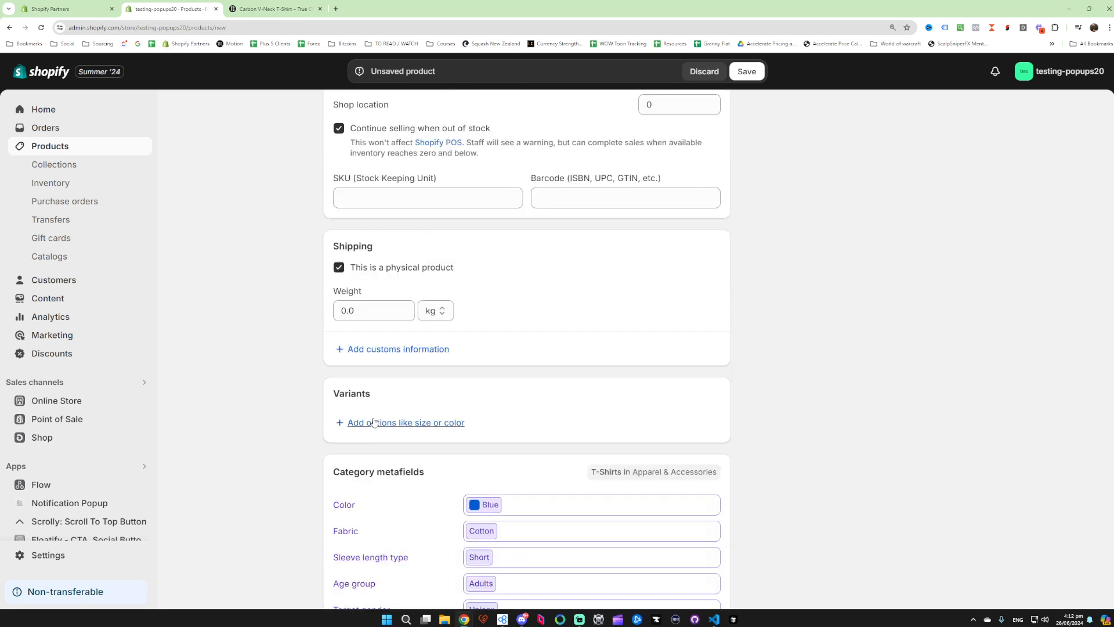
left_click(375, 423)
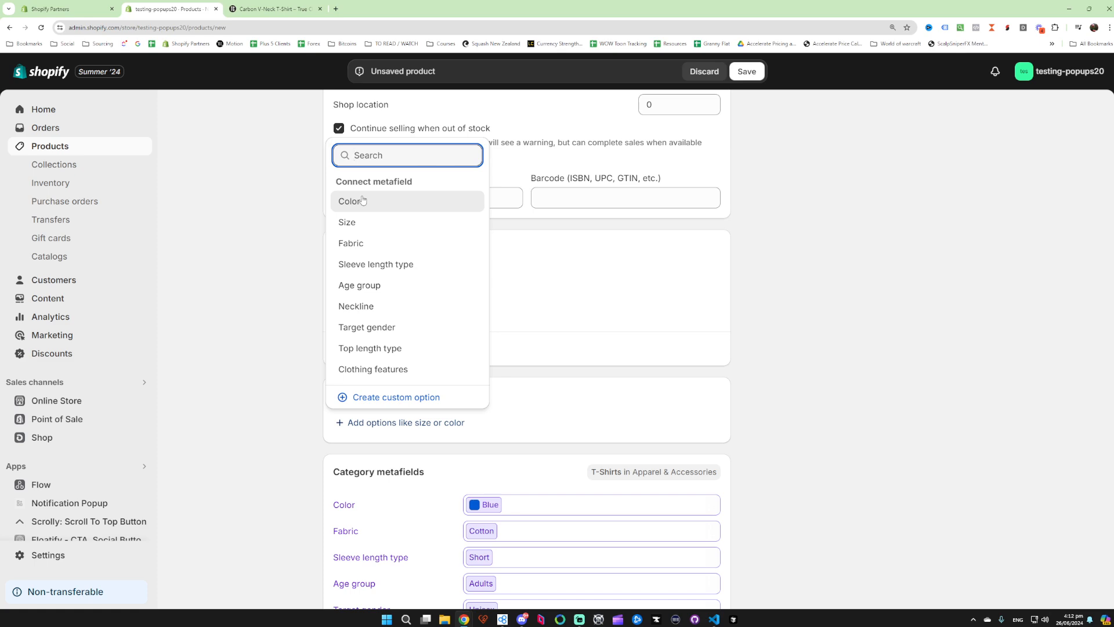
left_click(266, 224)
scroll(292, 333, "up", 14)
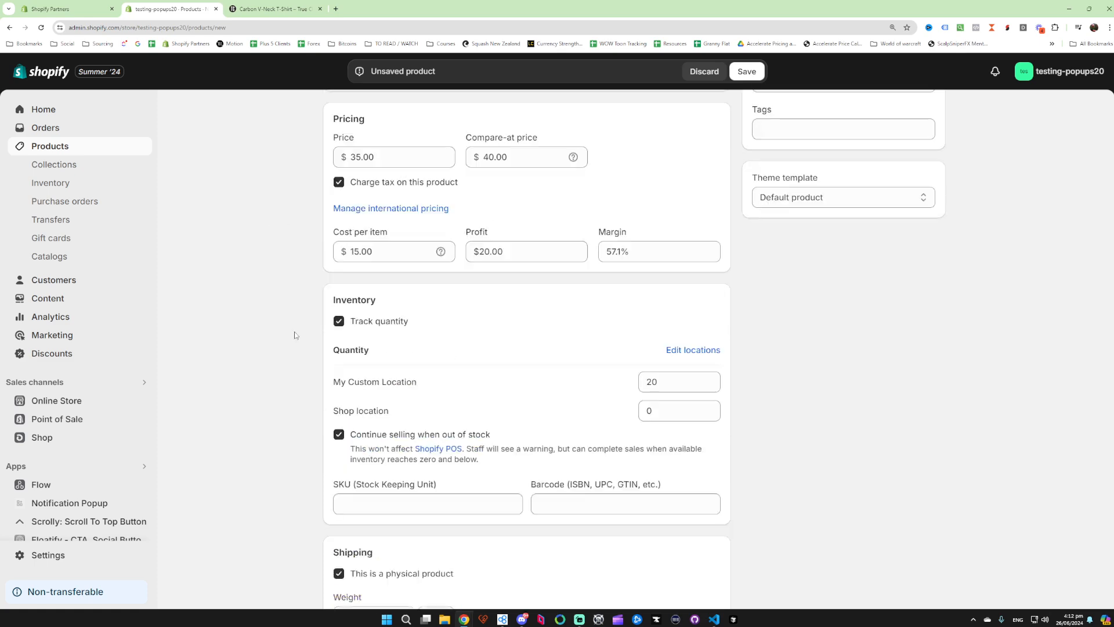
scroll(295, 356, "down", 11)
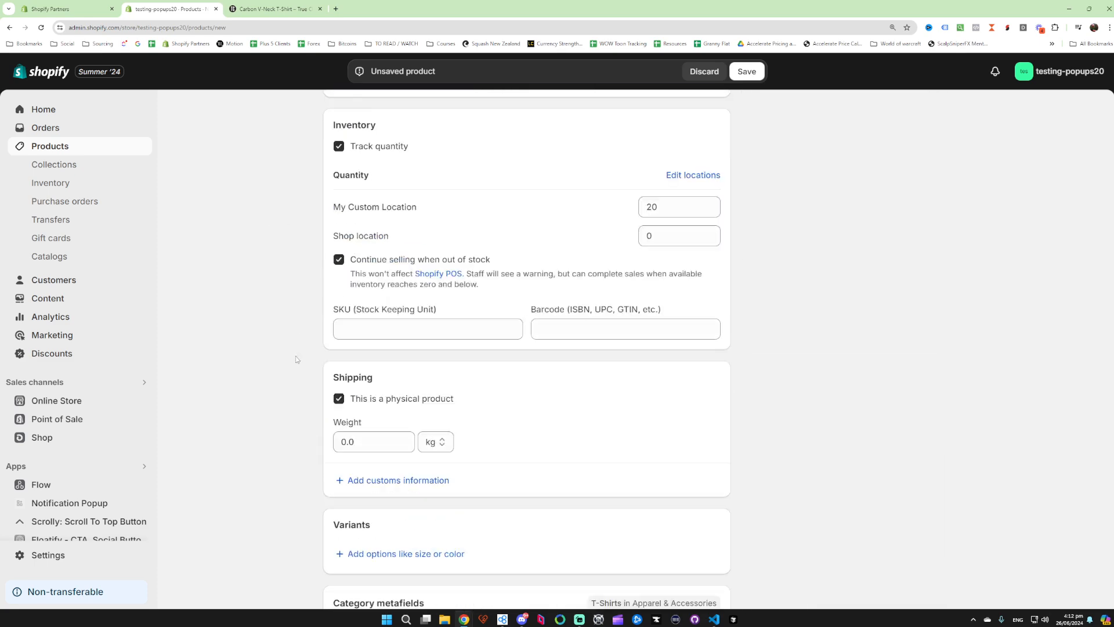
- Add Color and Size as variant options connected to the category metafields
left_click(377, 467)
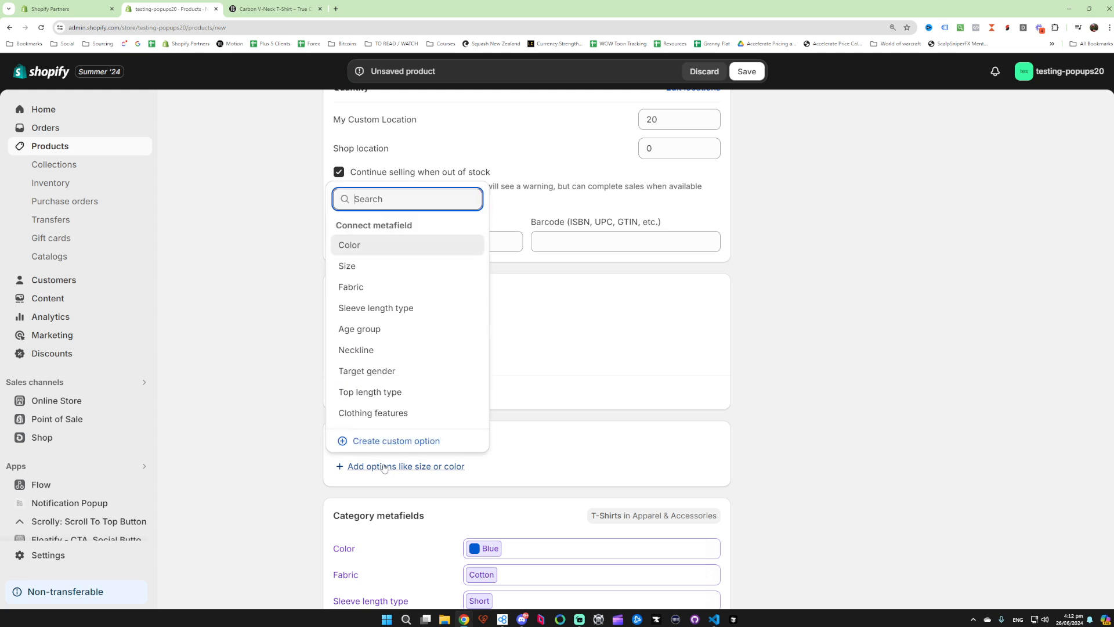
left_click(367, 249)
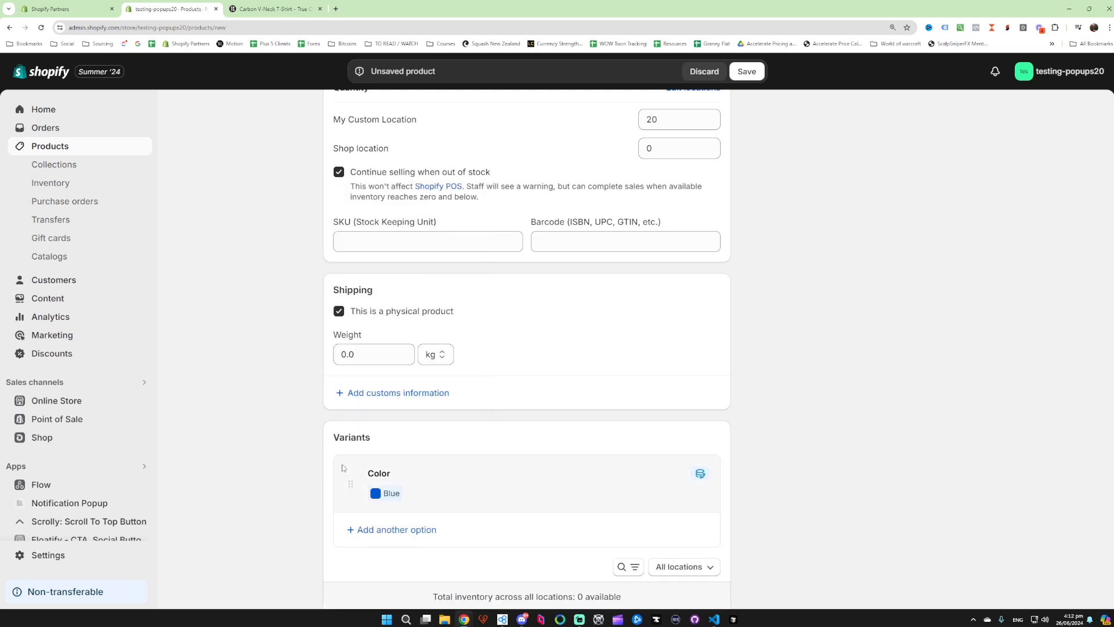
scroll(253, 401, "down", 4)
left_click(417, 316)
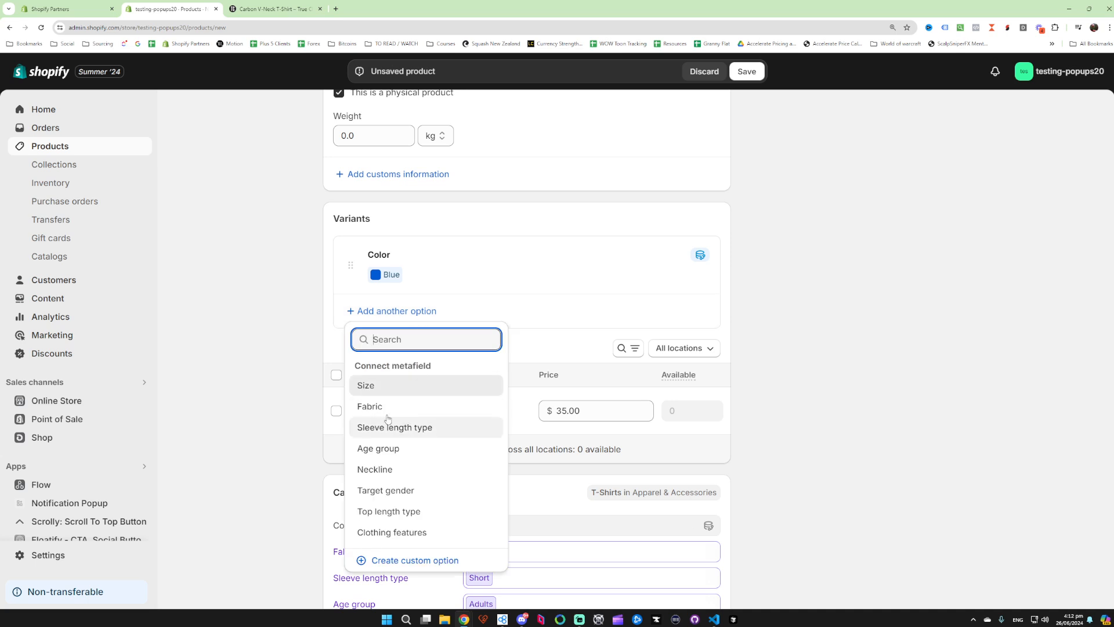
left_click(390, 386)
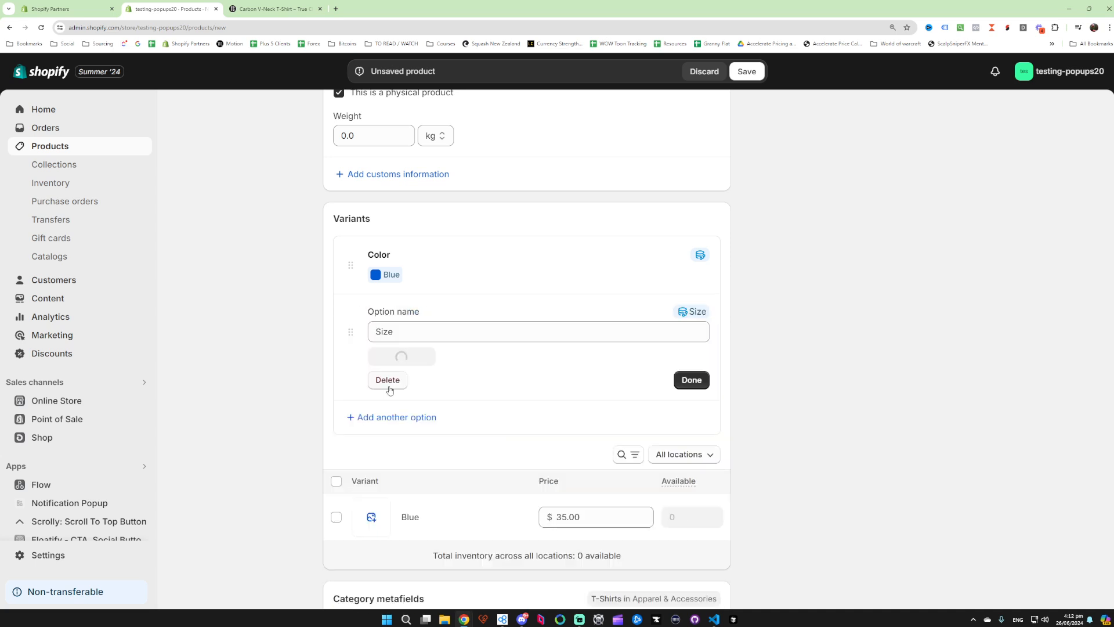
- Add Black, Navy and Green to the values of the Color option
left_click(506, 275)
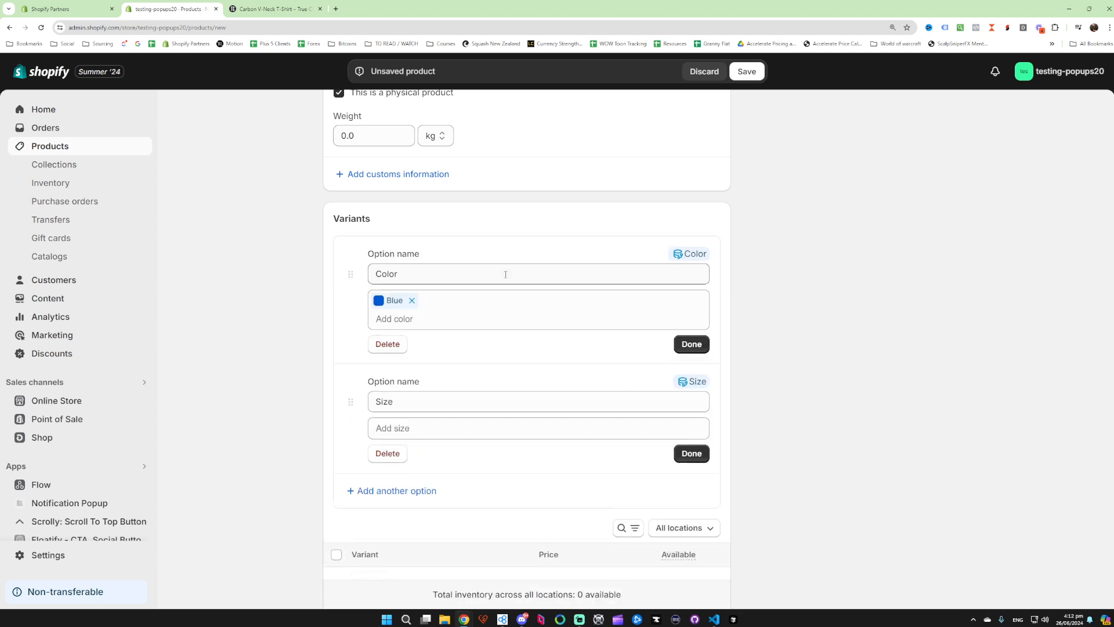
left_click(405, 317)
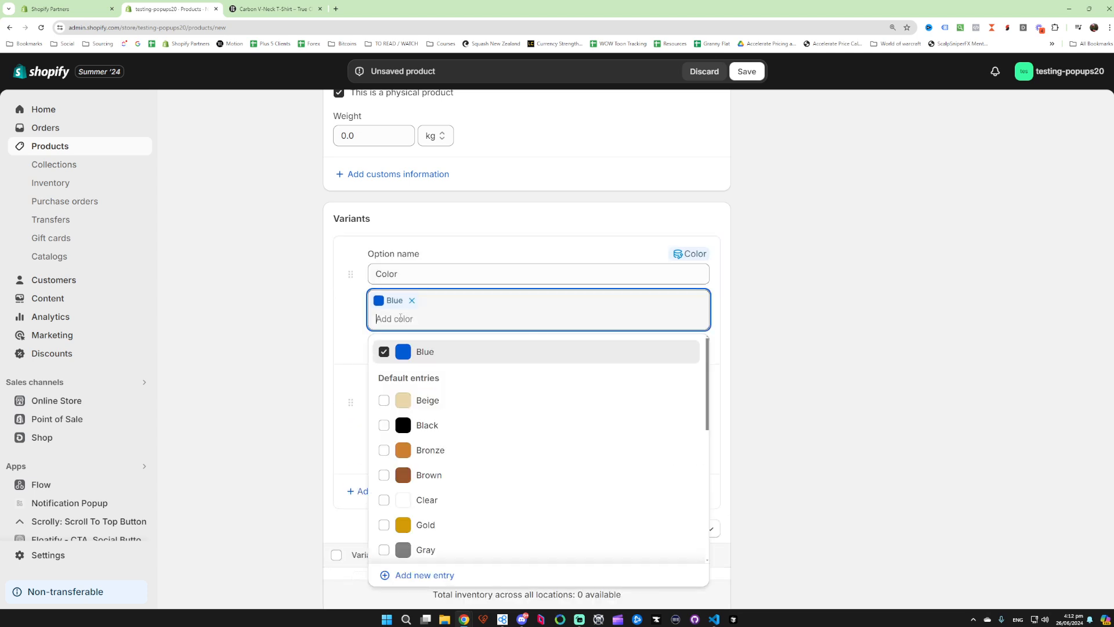
left_click(385, 431)
scroll(451, 418, "down", 2)
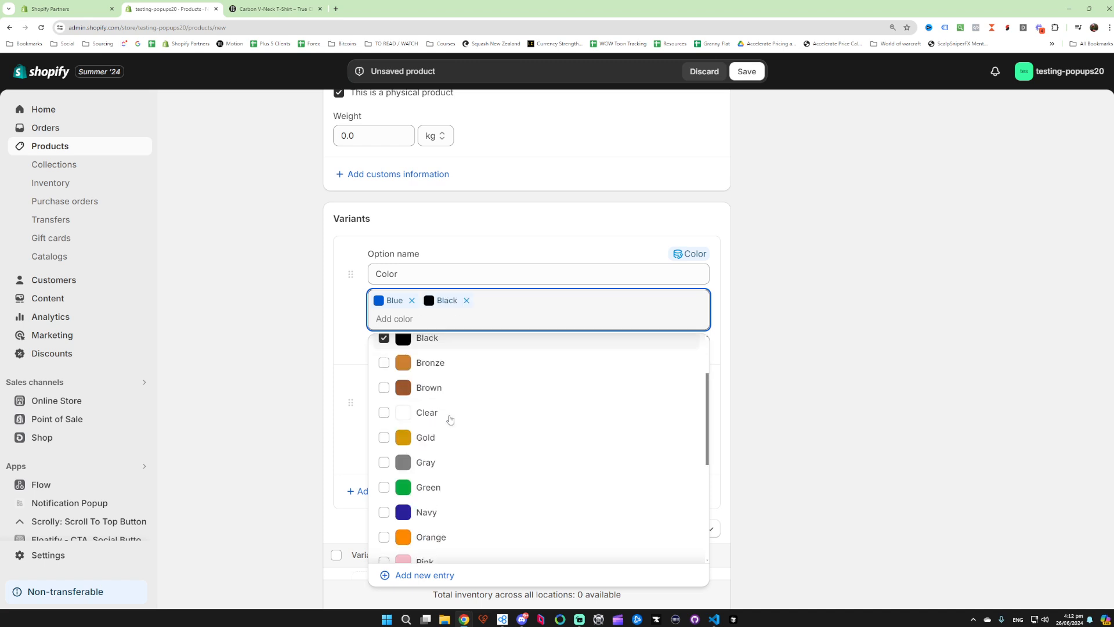
left_click(383, 468)
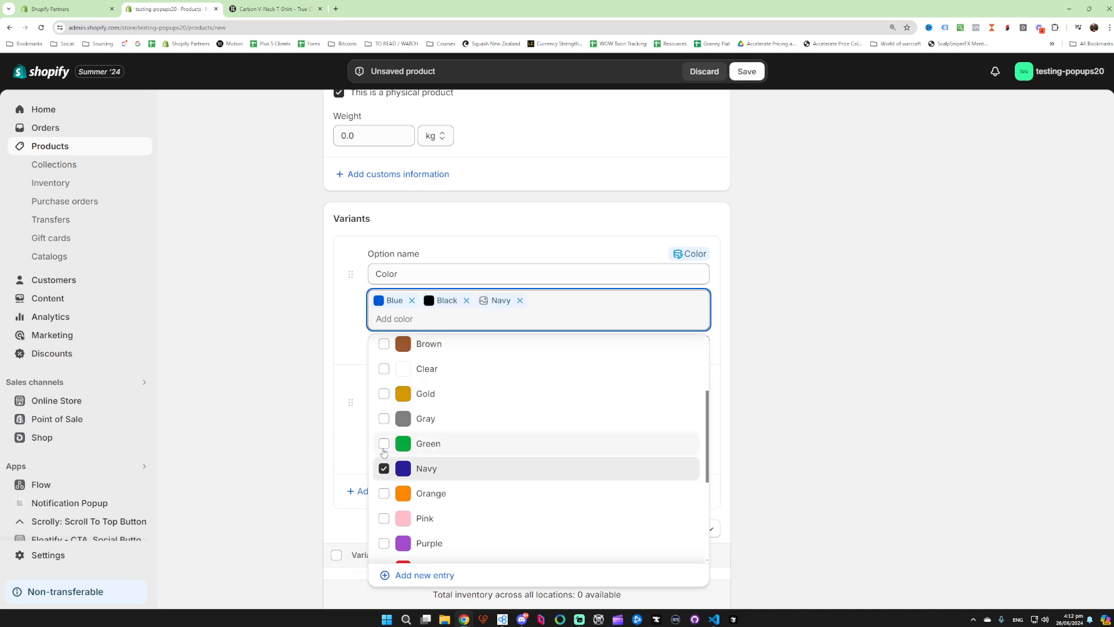
left_click(384, 444)
left_click(276, 350)
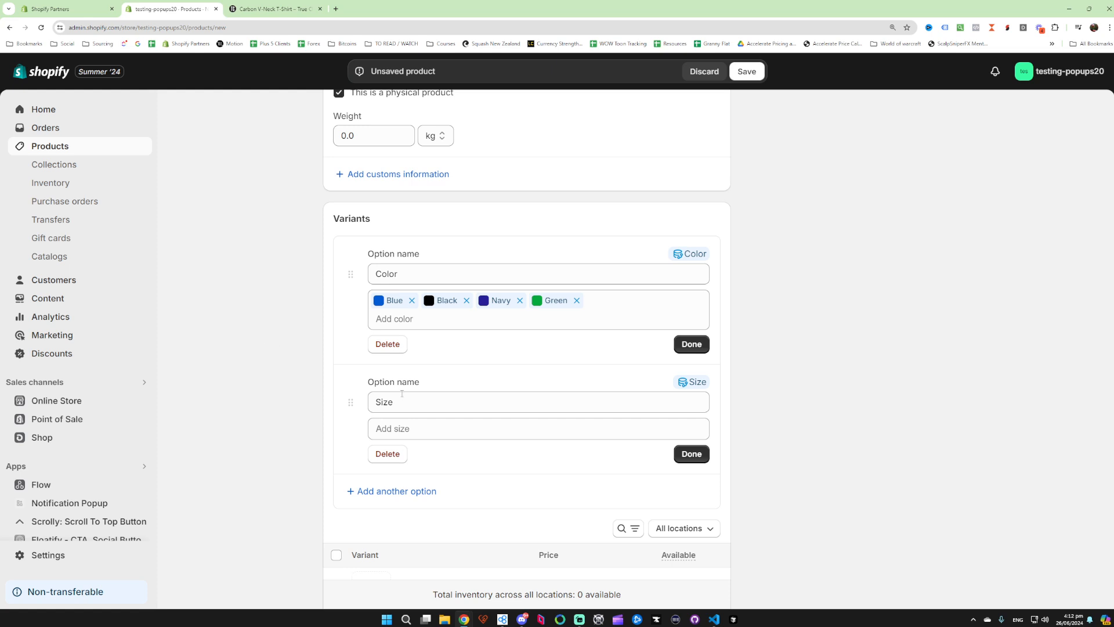
- Try to add Small to the Size option's values and to deselect Triple extra small
left_click(423, 425)
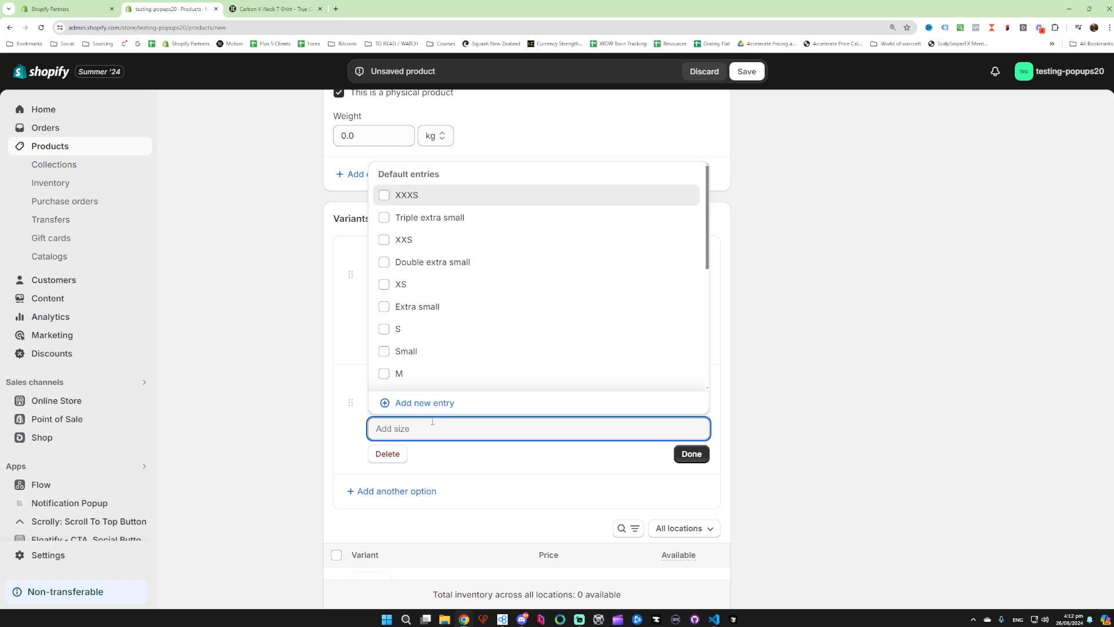
type("Small")
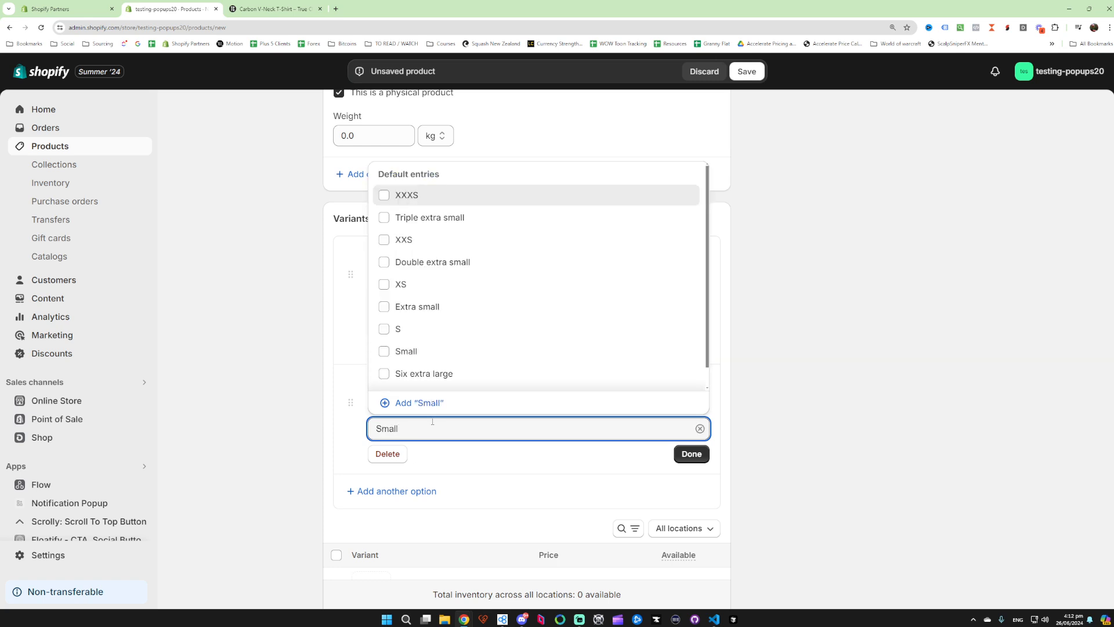
key("Return")
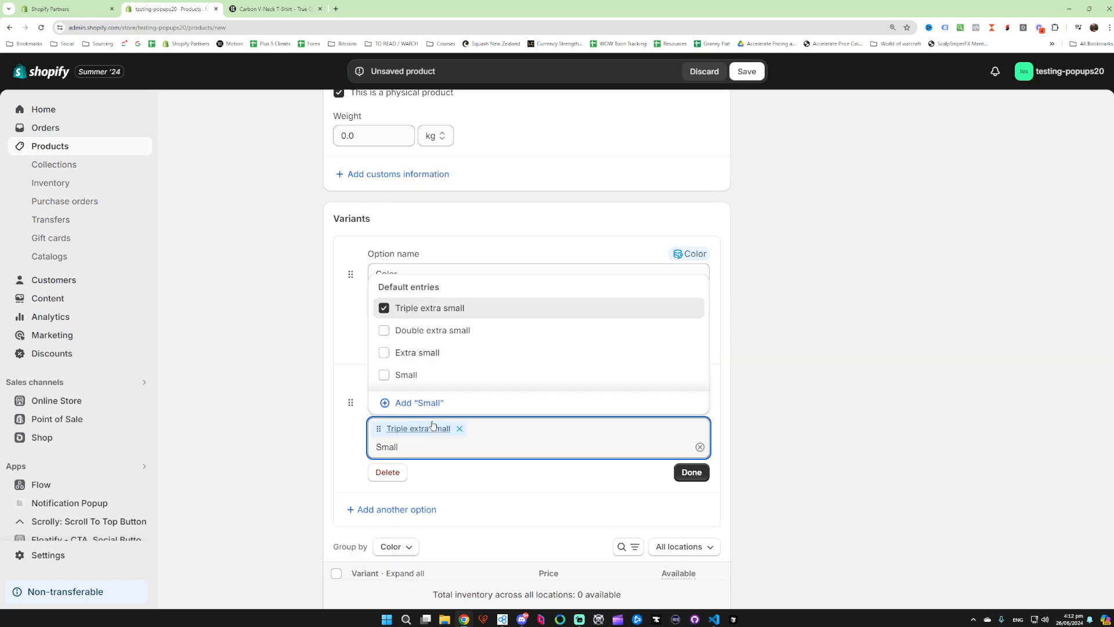
left_click(381, 308)
left_click(292, 350)
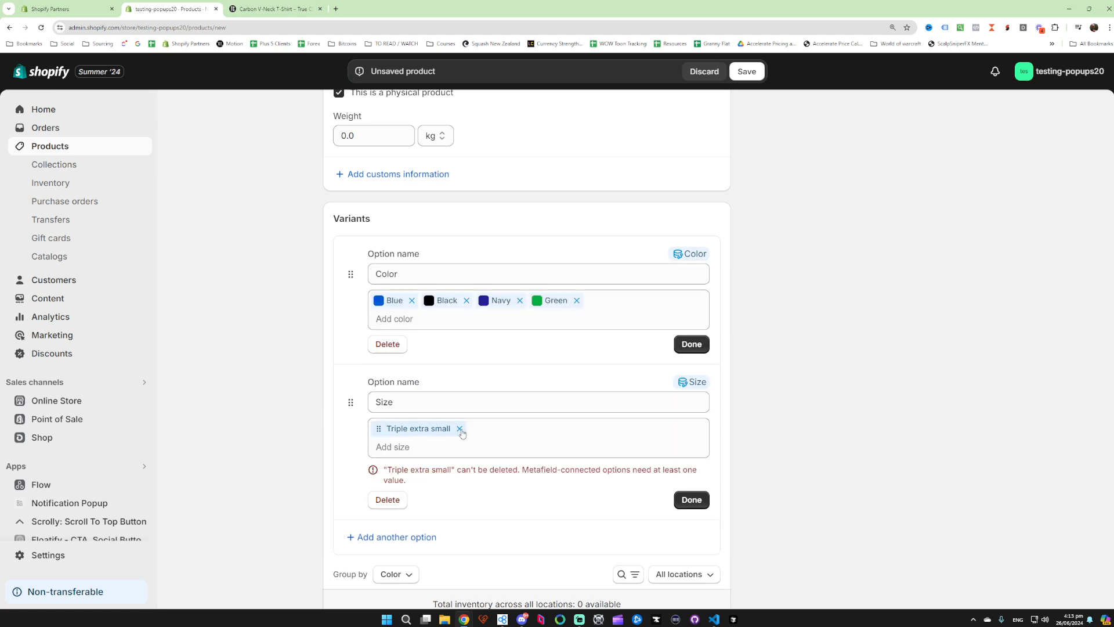
- Replace Triple extra small with S in the Size option's values
left_click(486, 439)
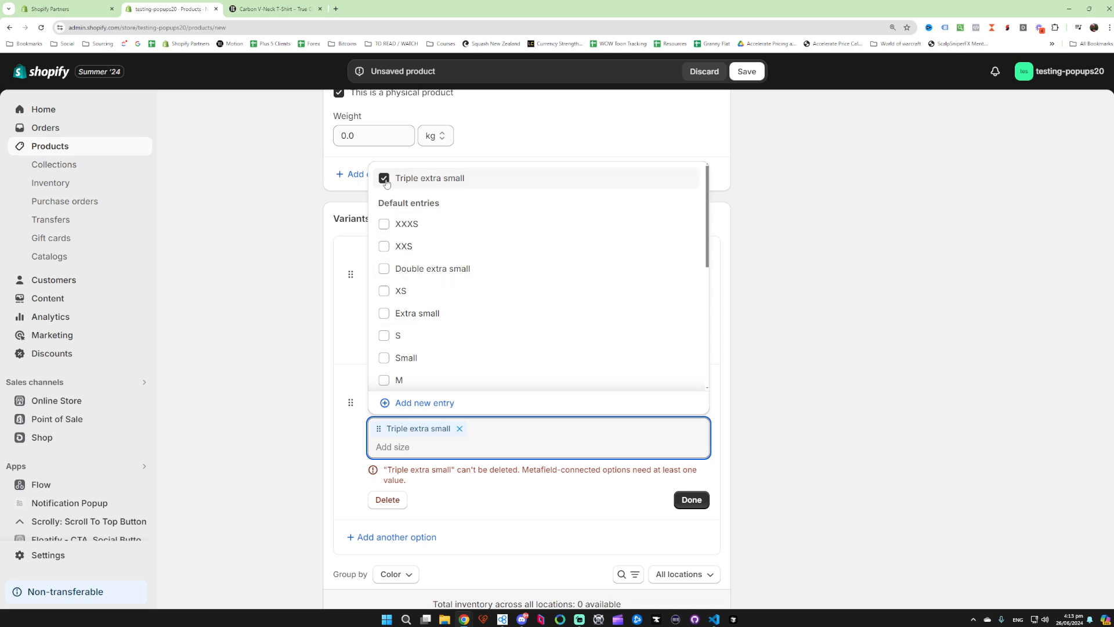
left_click(384, 335)
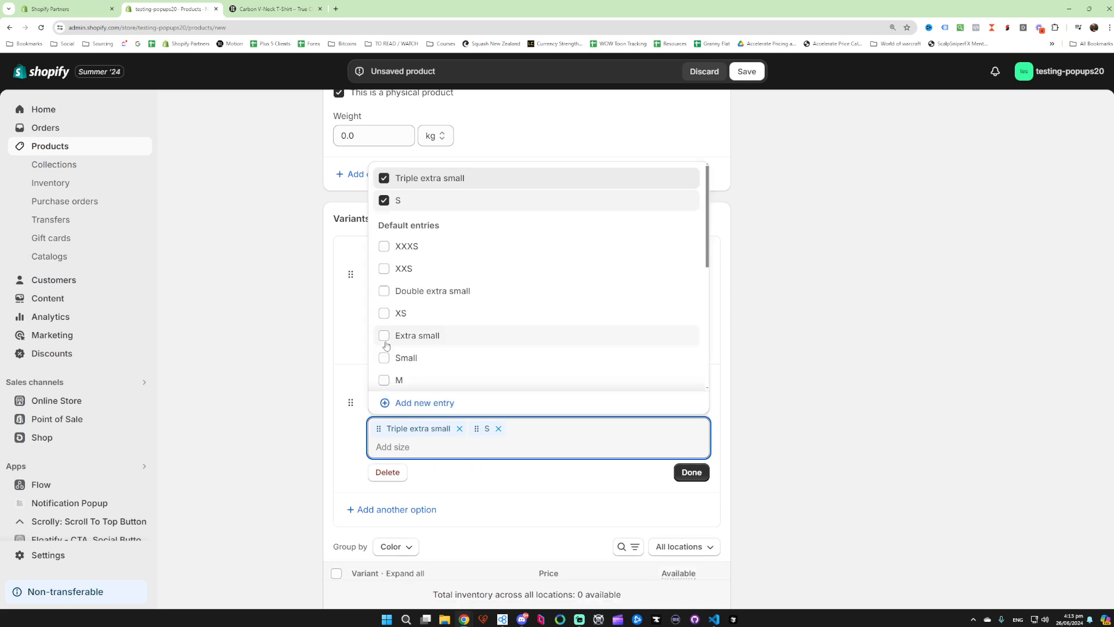
left_click(385, 178)
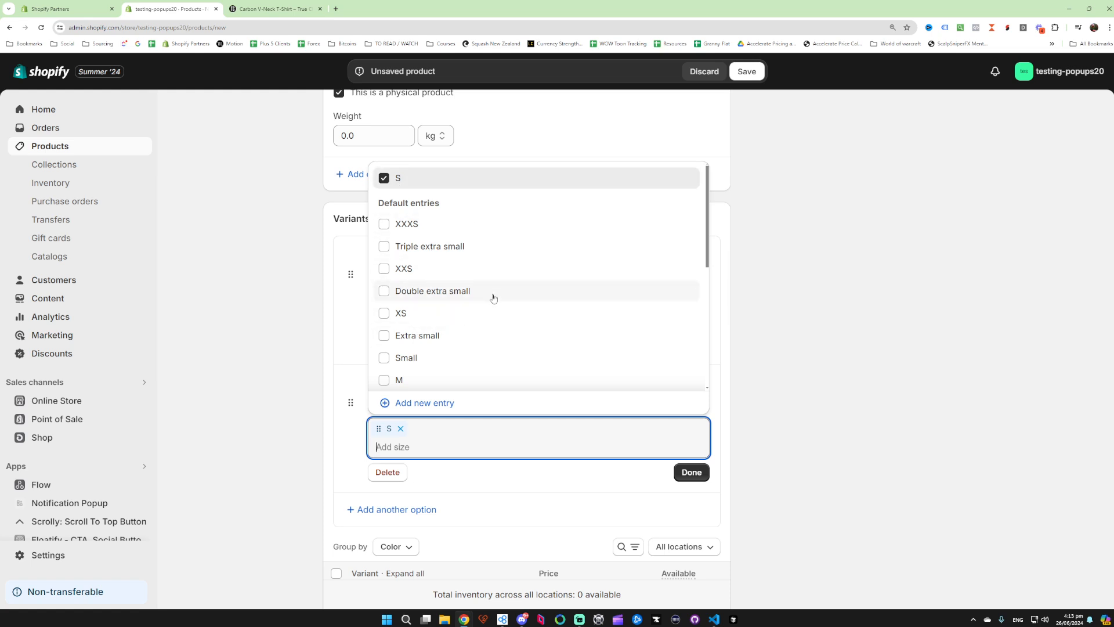
- Add Medium and Large to the Size option's values and finish editing both the Color and Size options
scroll(411, 340, "down", 2)
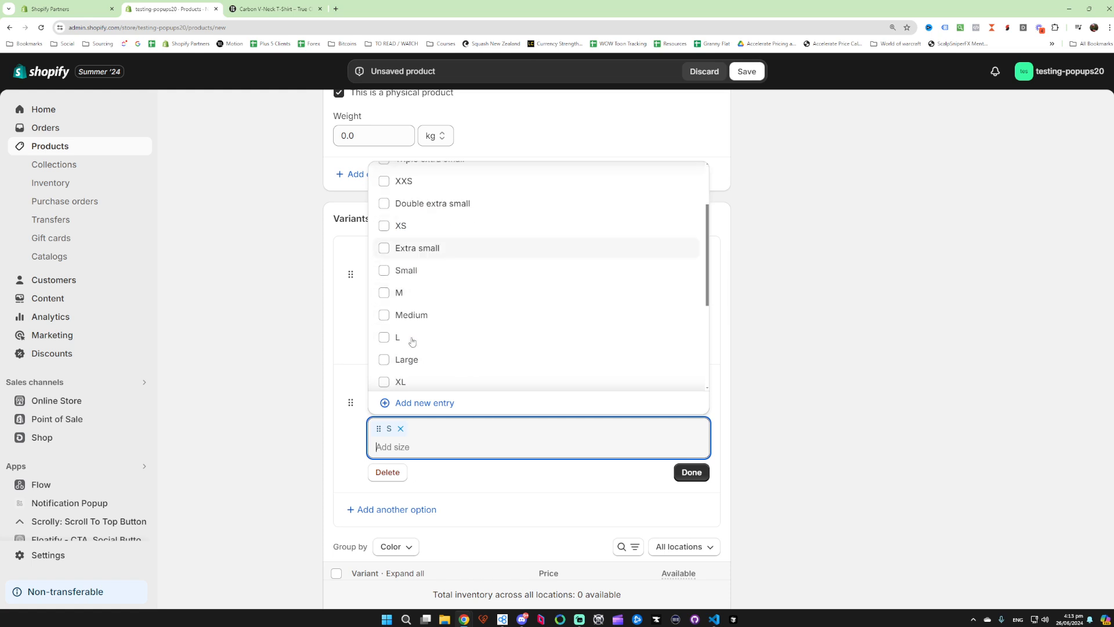
scroll(407, 307, "down", 1)
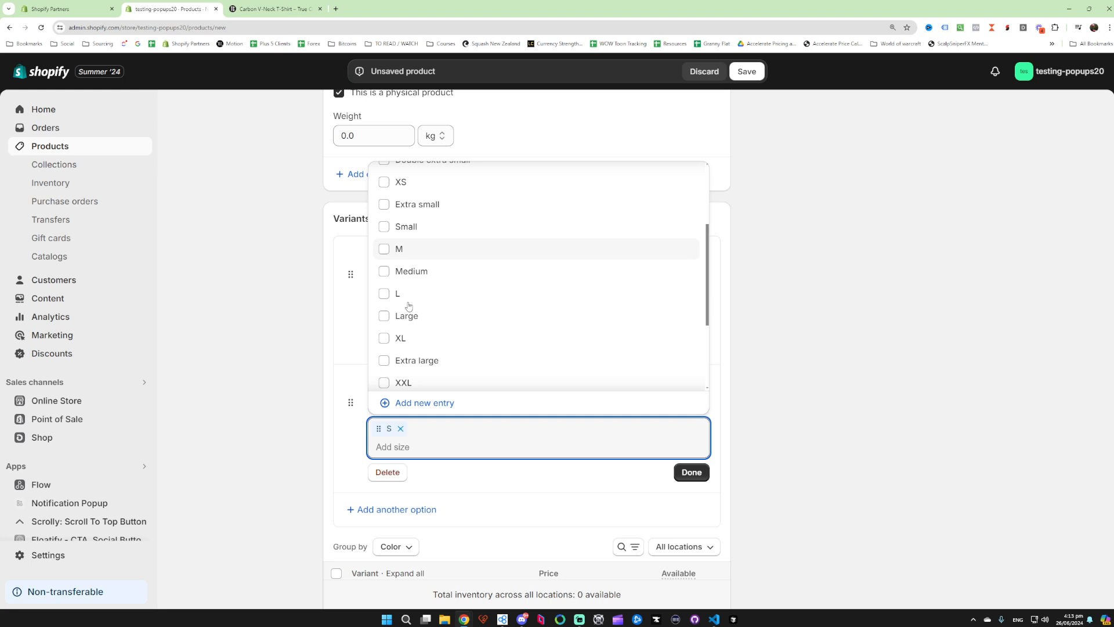
left_click(385, 274)
left_click(384, 317)
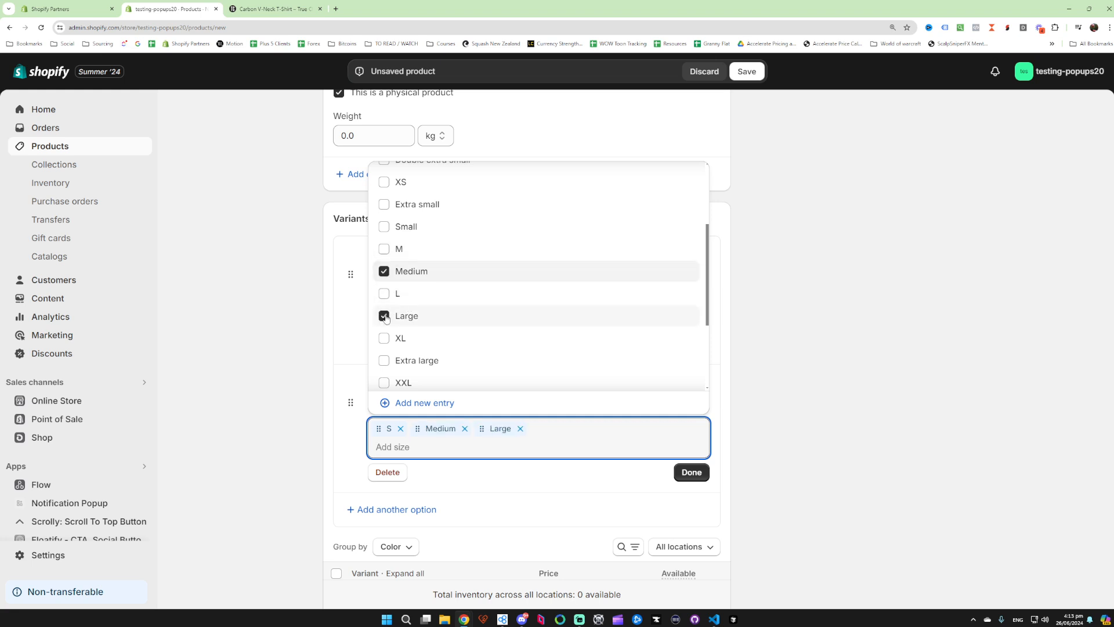
left_click(274, 377)
left_click(694, 344)
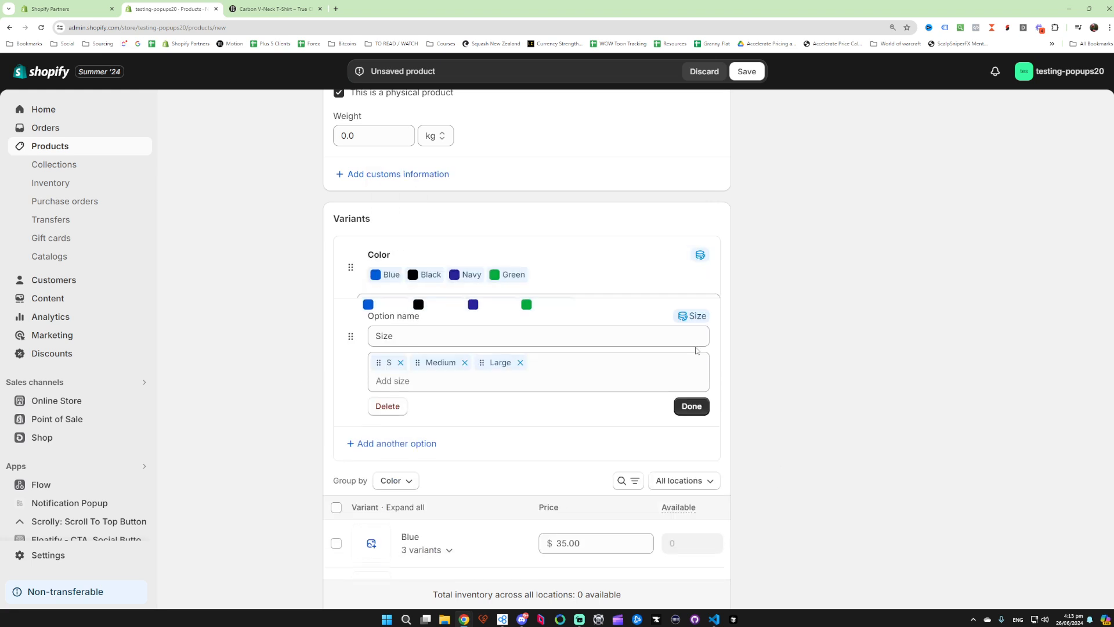
left_click(699, 406)
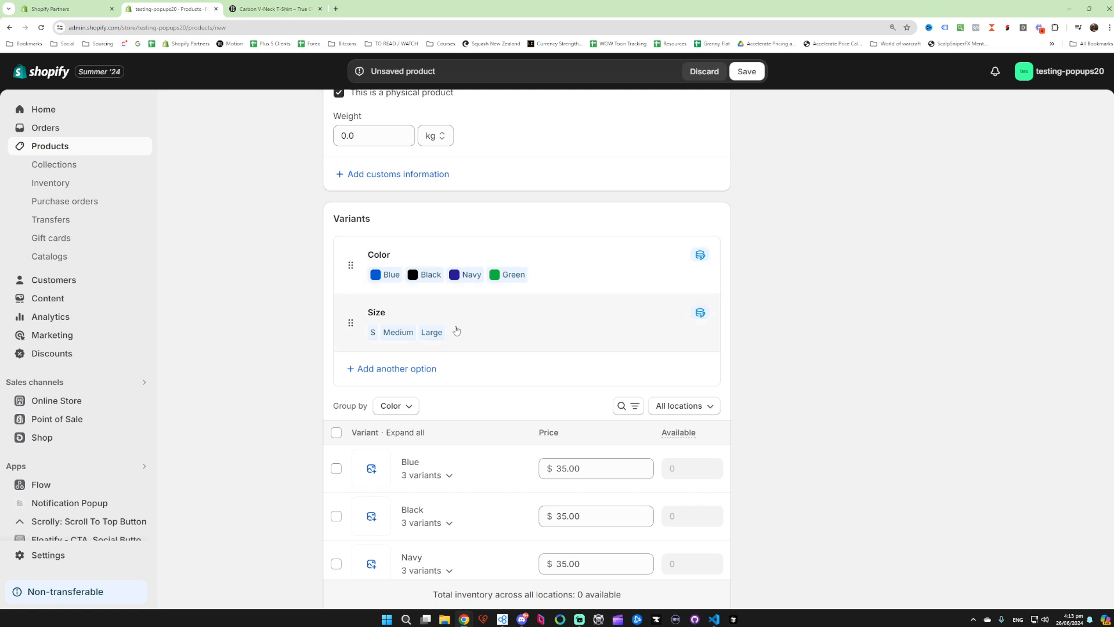
scroll(457, 328, "down", 3)
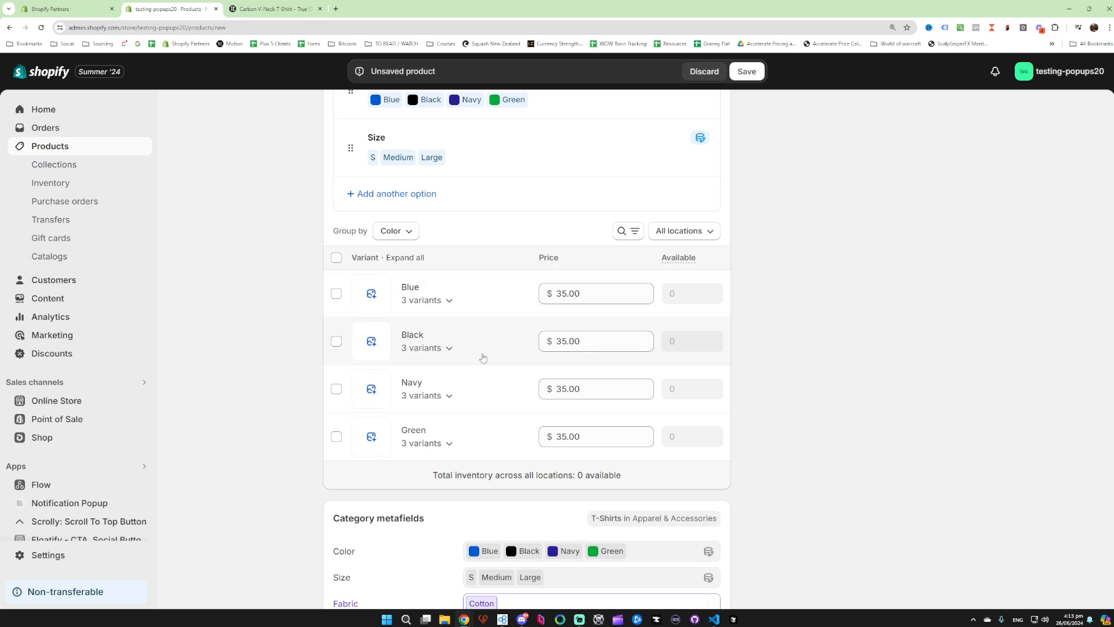
- Examine the size variants under Blue and the product images available for the Blue variant
left_click(418, 301)
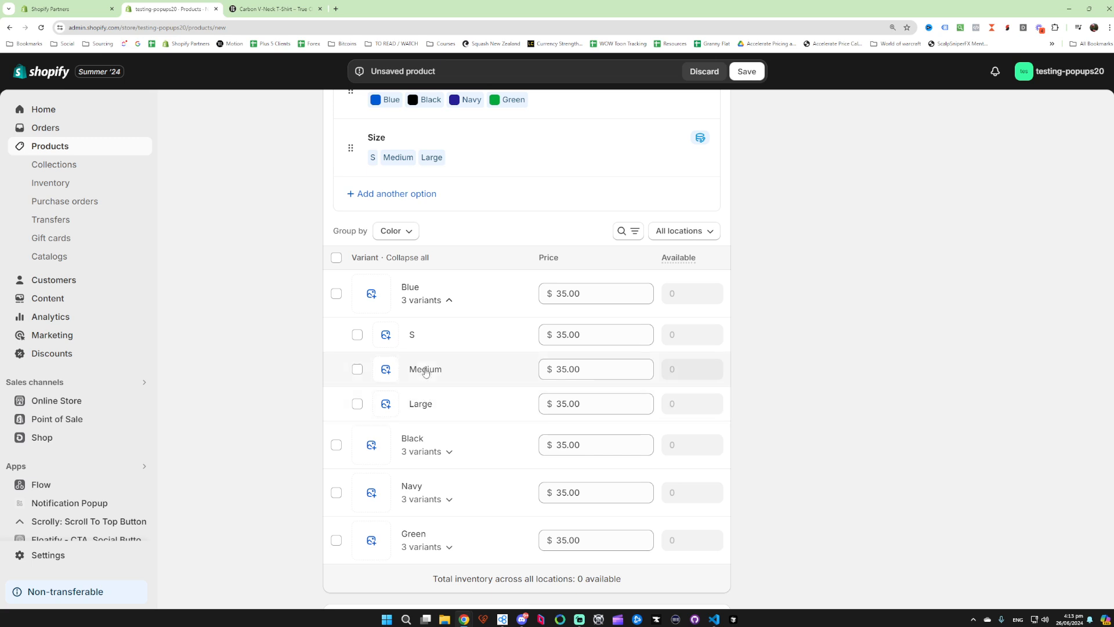
left_click(445, 300)
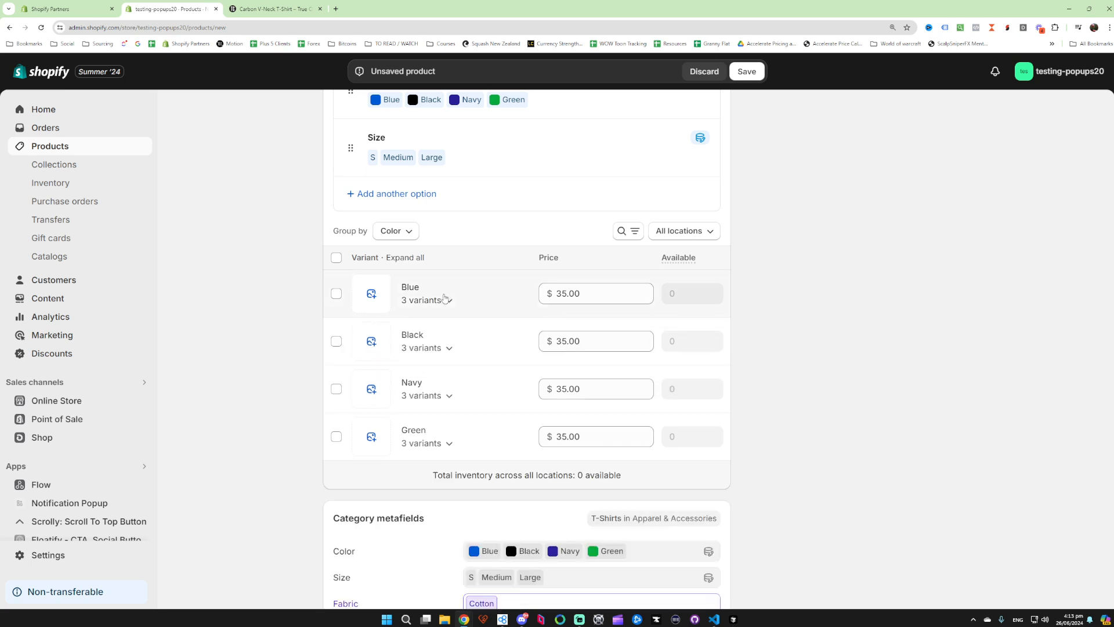
left_click(372, 294)
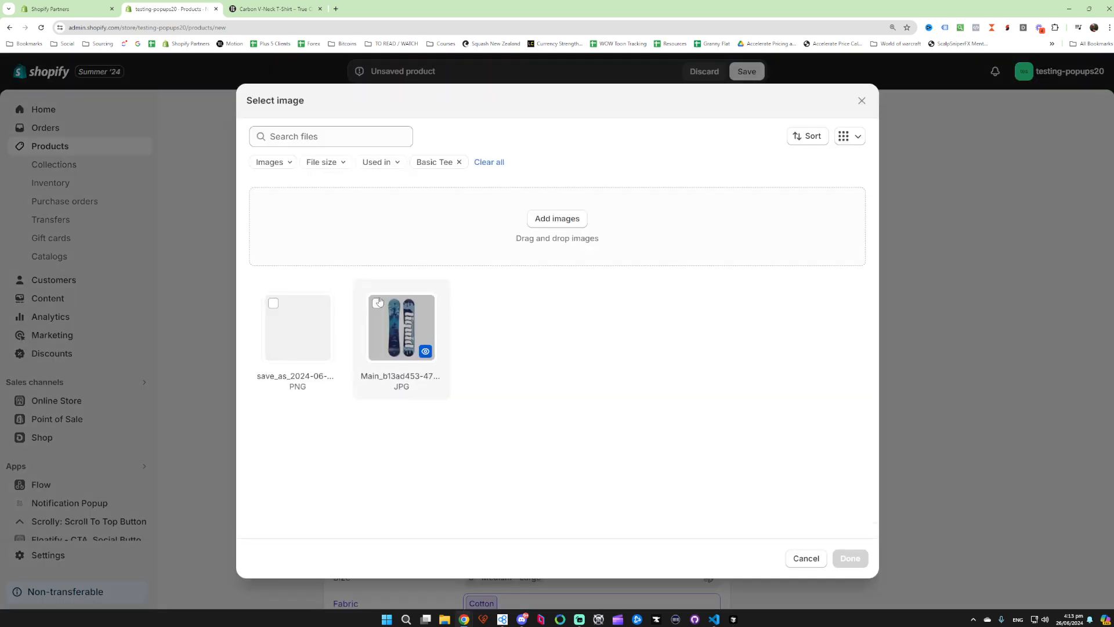
left_click(385, 334)
left_click(385, 334)
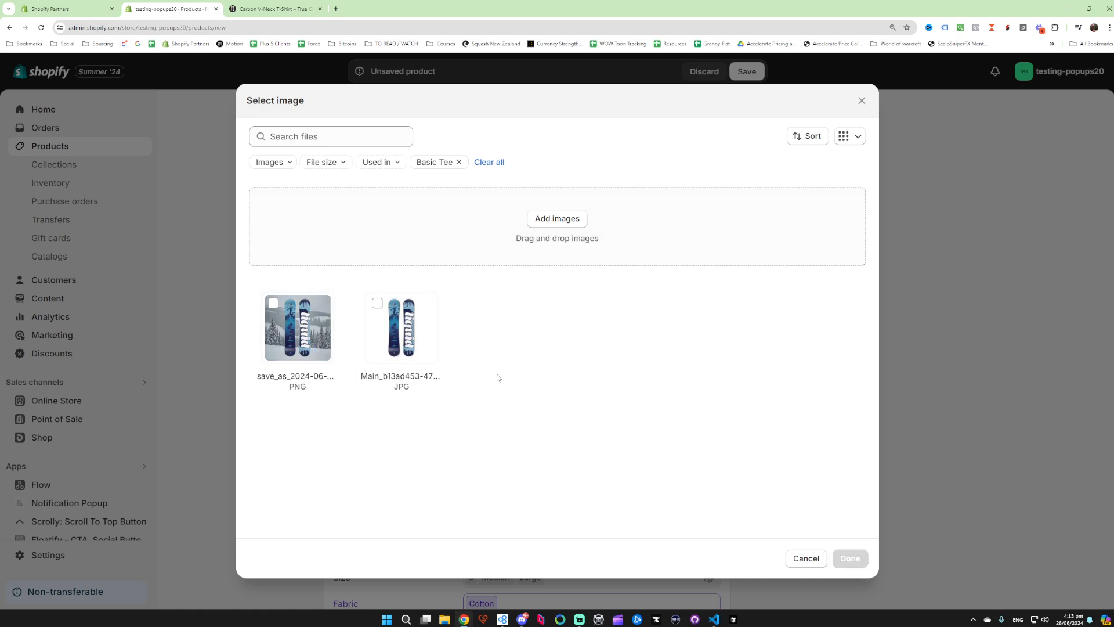
left_click(807, 558)
- Assign the PNG product image with the snowy forest background to the Blue variant group
scroll(497, 435, "up", 4)
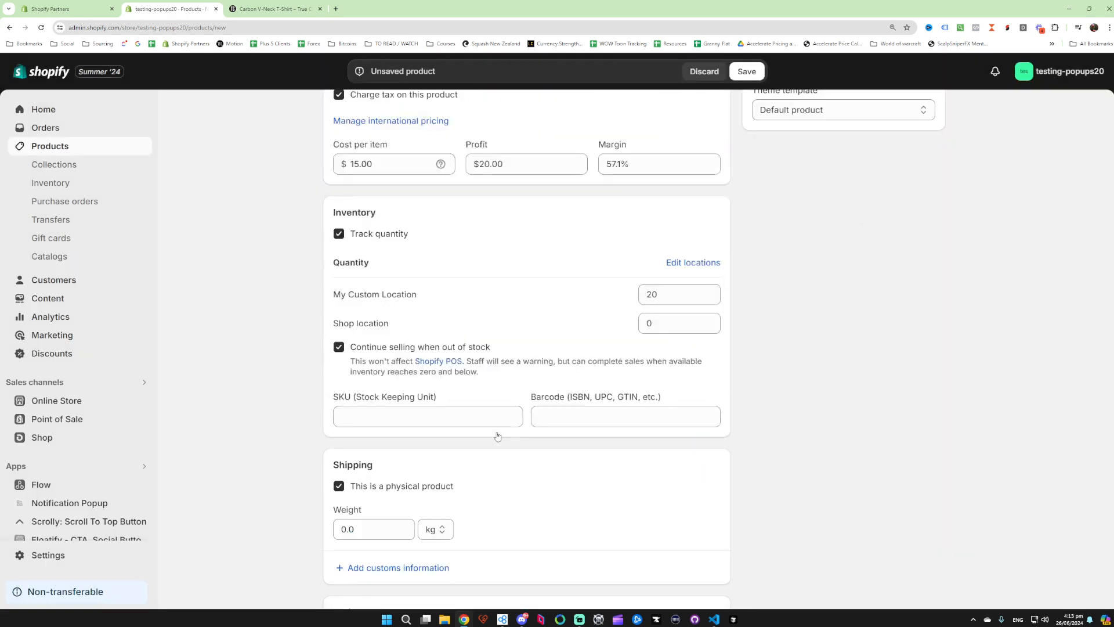
scroll(498, 436, "up", 7)
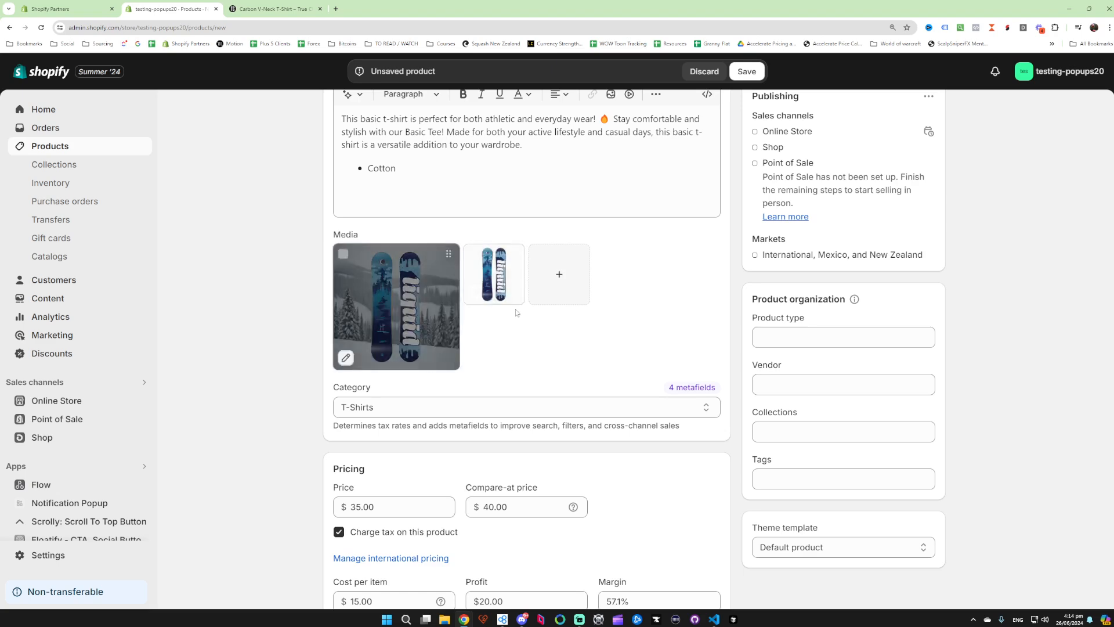
scroll(600, 317, "down", 10)
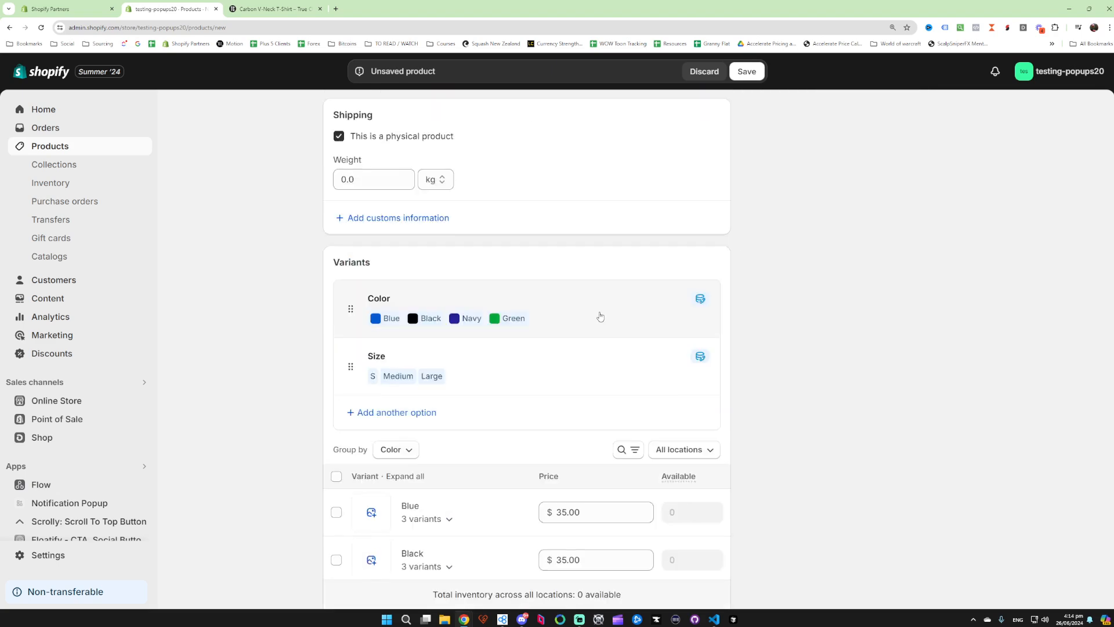
scroll(600, 317, "down", 3)
left_click(372, 338)
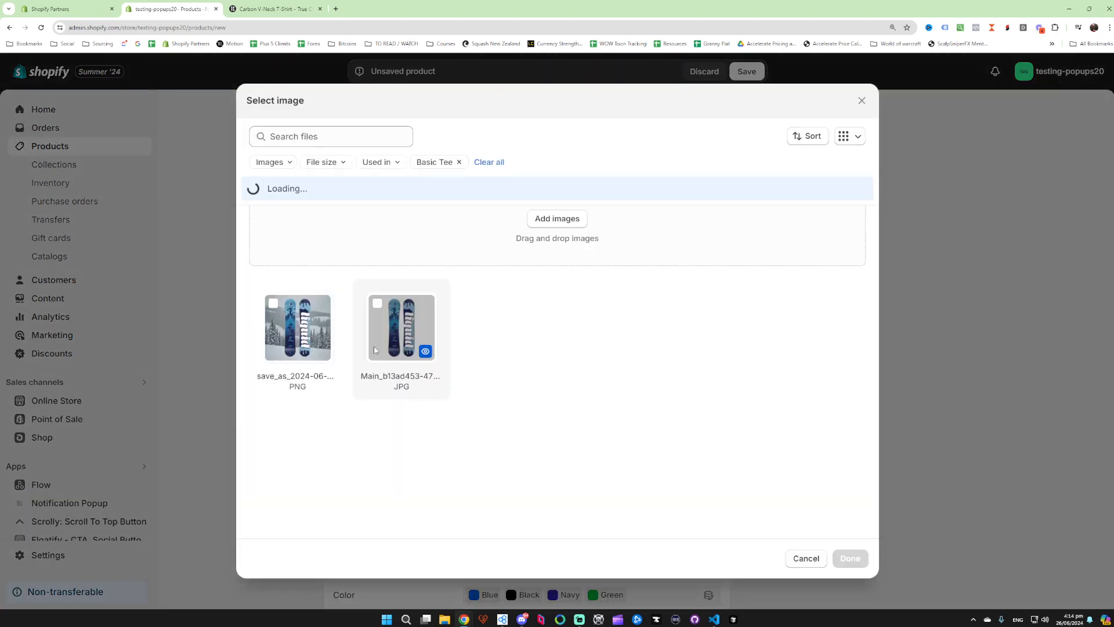
left_click(298, 328)
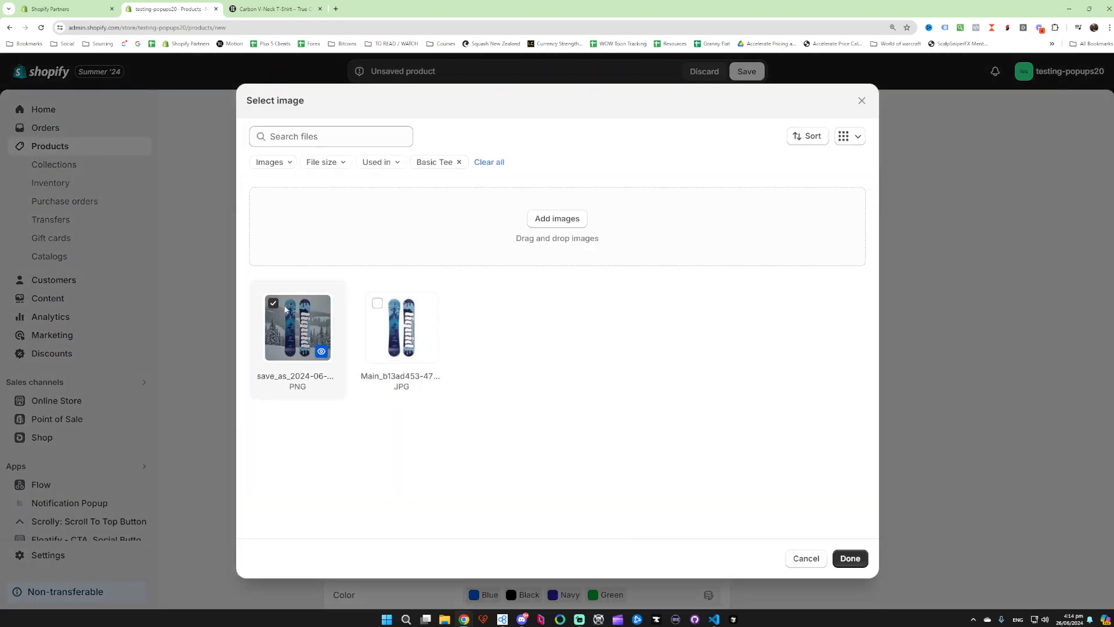
left_click(850, 558)
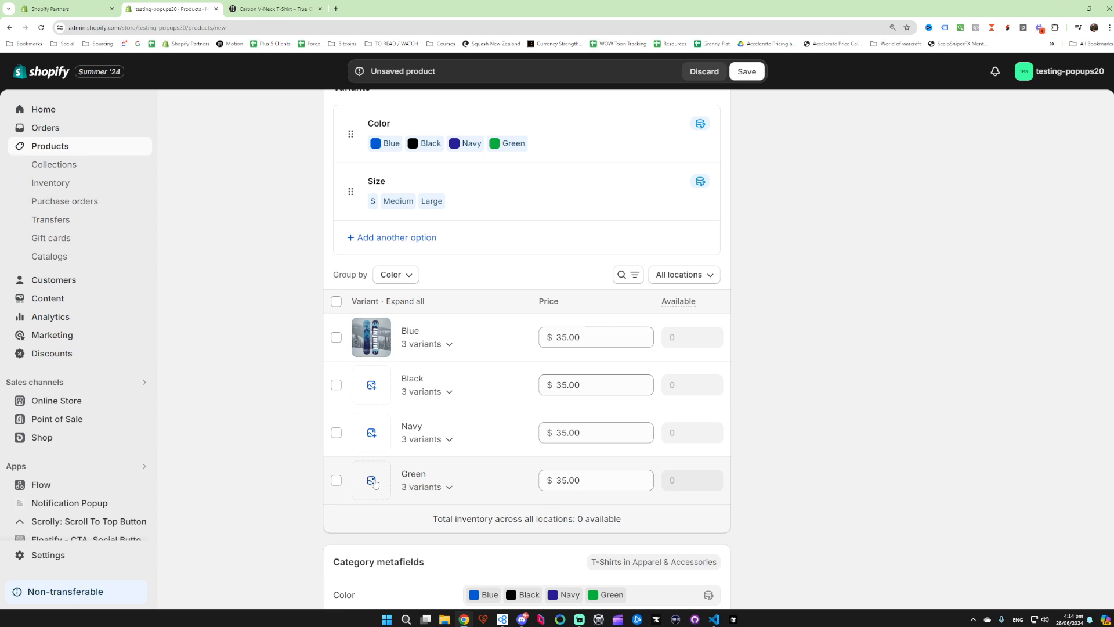
left_click(439, 439)
left_click(442, 444)
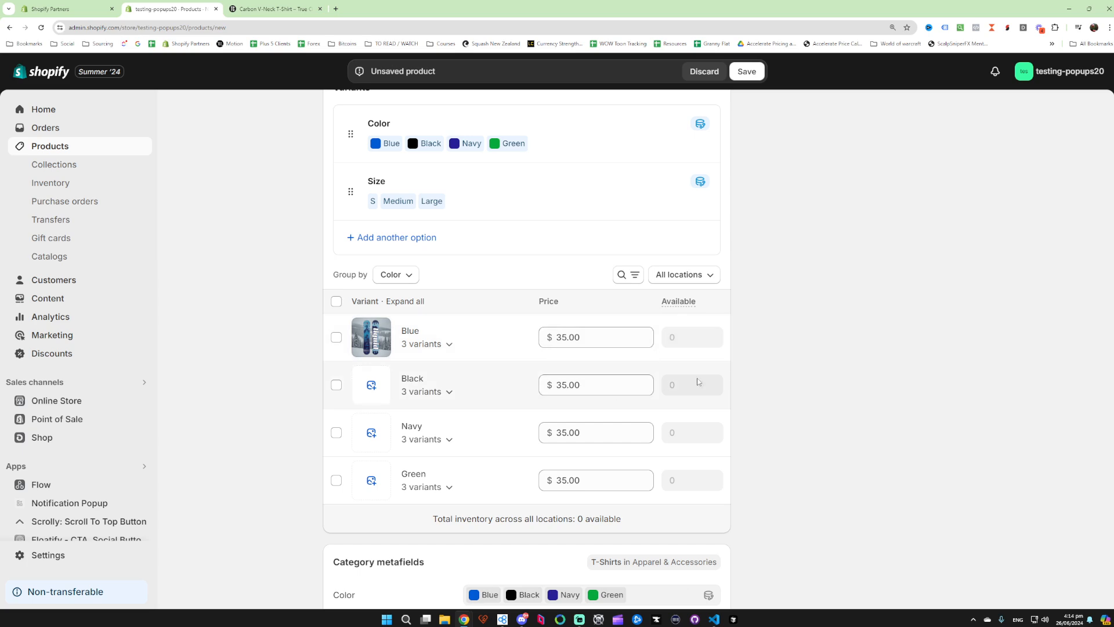
- Set the product's status to Draft
scroll(770, 391, "up", 6)
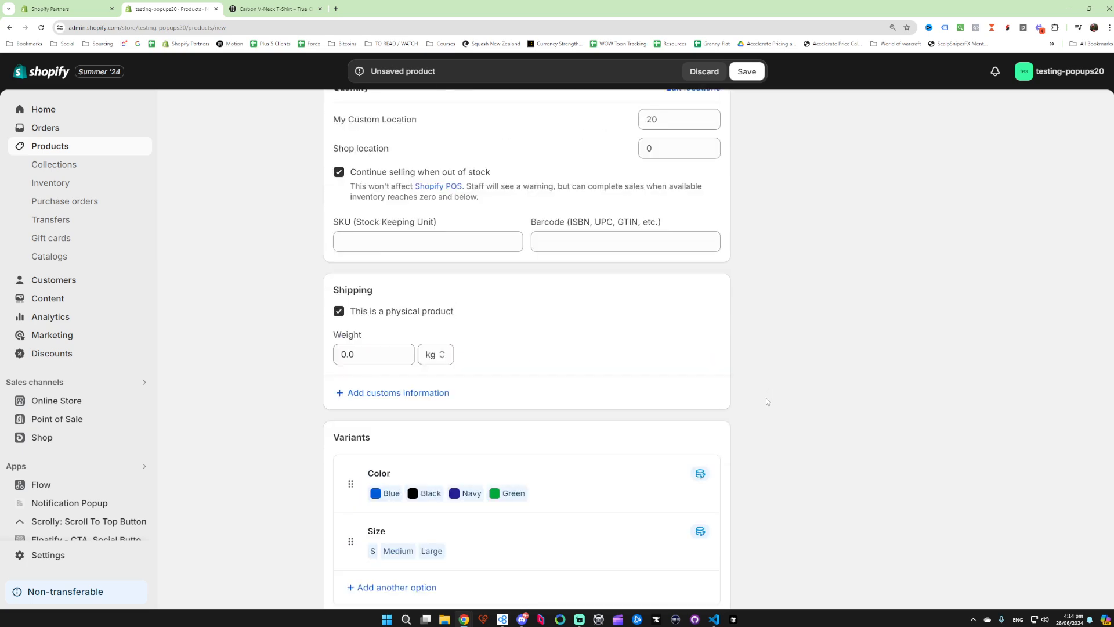
scroll(767, 402, "up", 12)
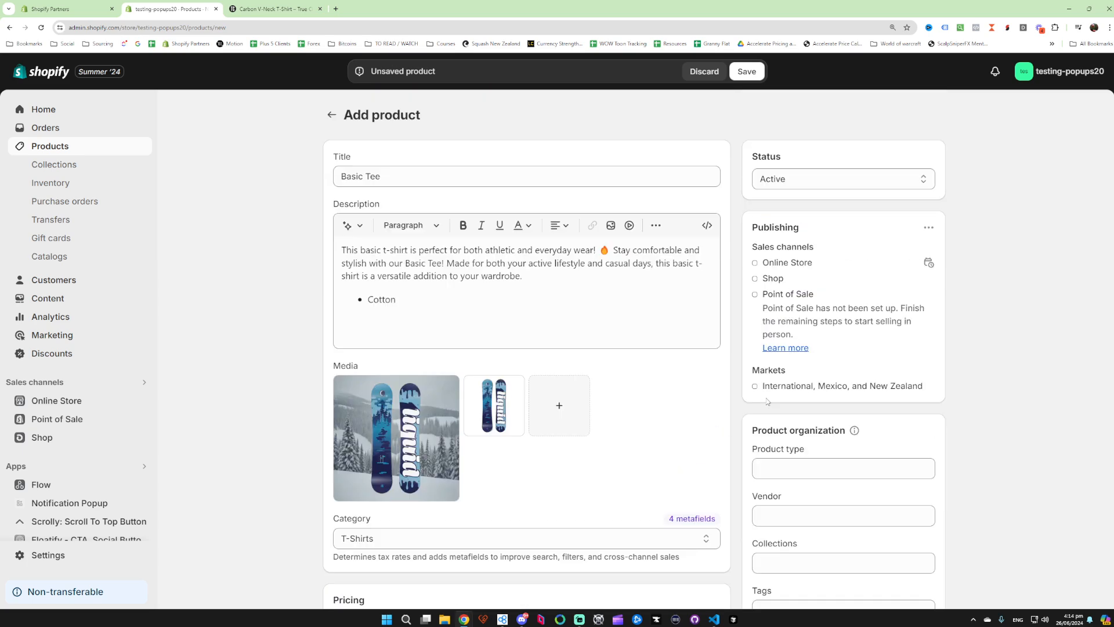
scroll(756, 389, "down", 2)
scroll(763, 281, "up", 3)
double_click(764, 155)
left_click(819, 176)
left_click(774, 196)
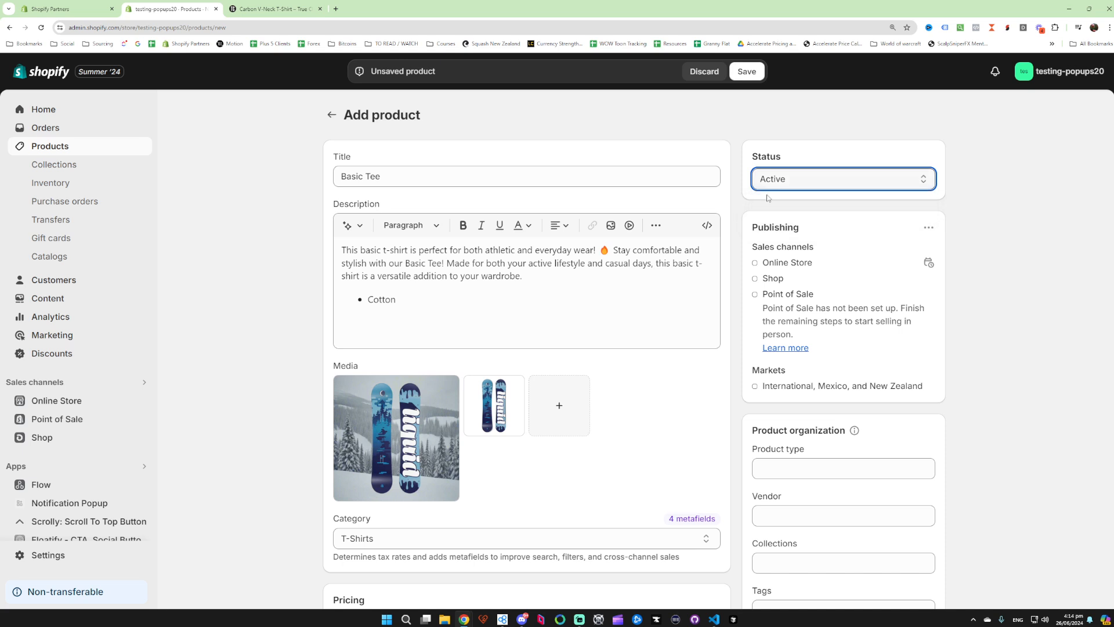
left_click(780, 183)
left_click(778, 200)
left_click(772, 204)
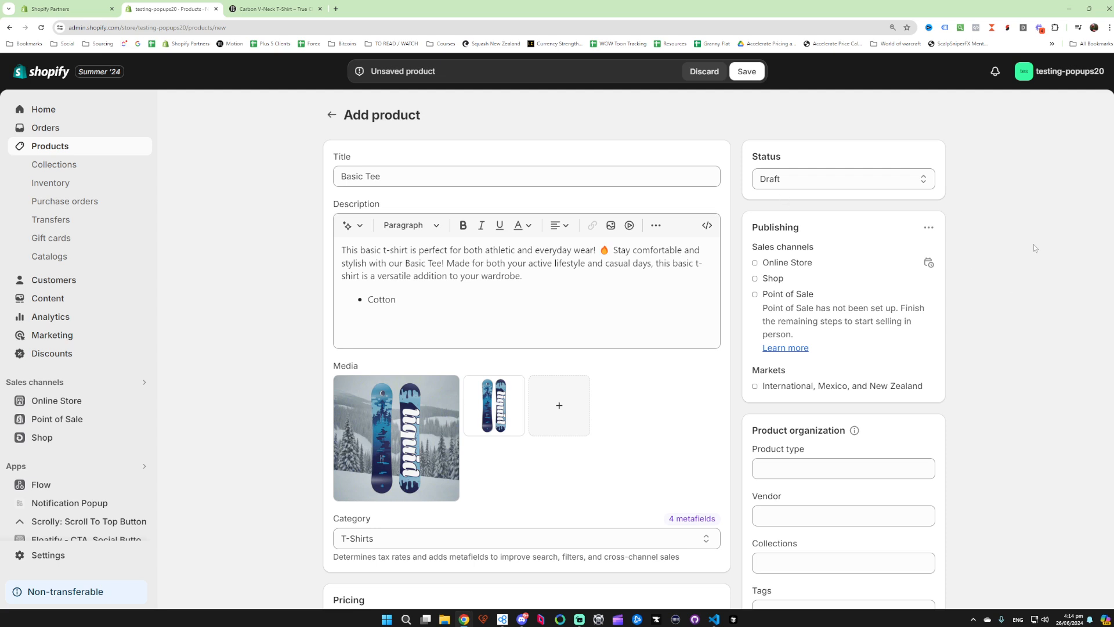
- Examine the product's publishing options for the Online Store, Shop and Point of Sale sales channels
left_click(928, 227)
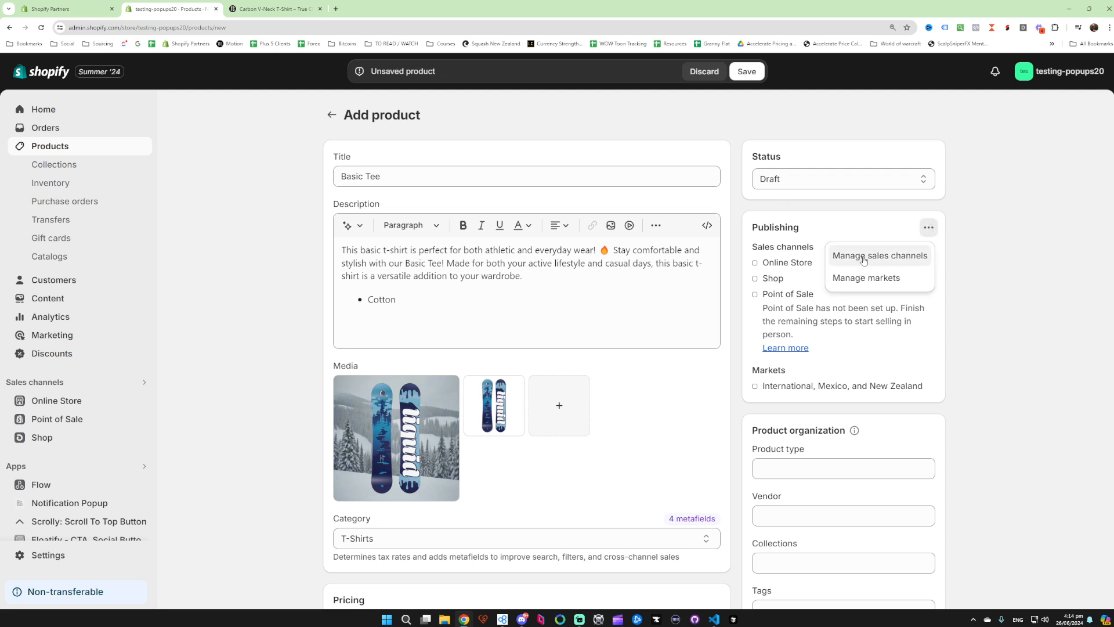
double_click(774, 228)
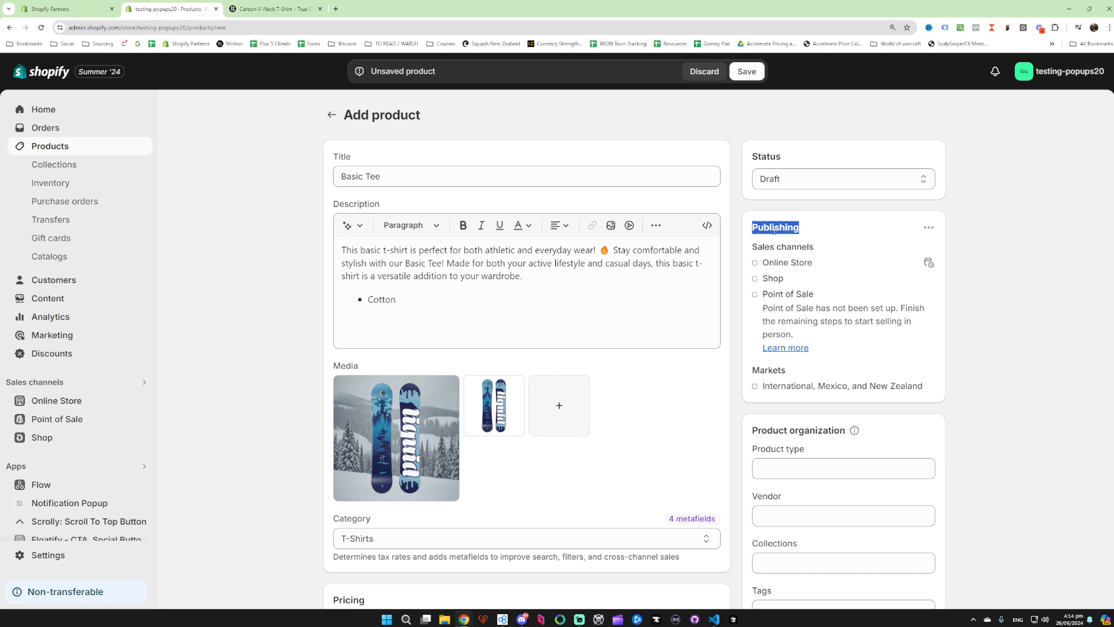
triple_click(802, 247)
triple_click(806, 261)
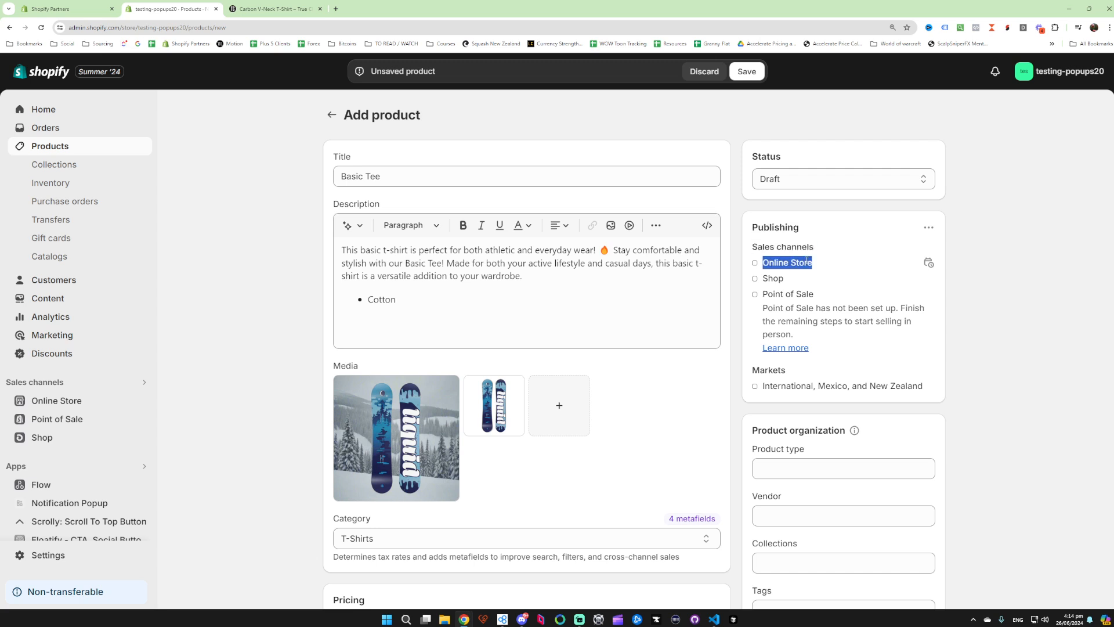
left_click(902, 239)
left_click_drag(762, 262, 816, 300)
left_click(815, 301)
left_click_drag(810, 295, 805, 263)
left_click(772, 280)
triple_click(806, 262)
left_click(803, 263)
double_click(774, 279)
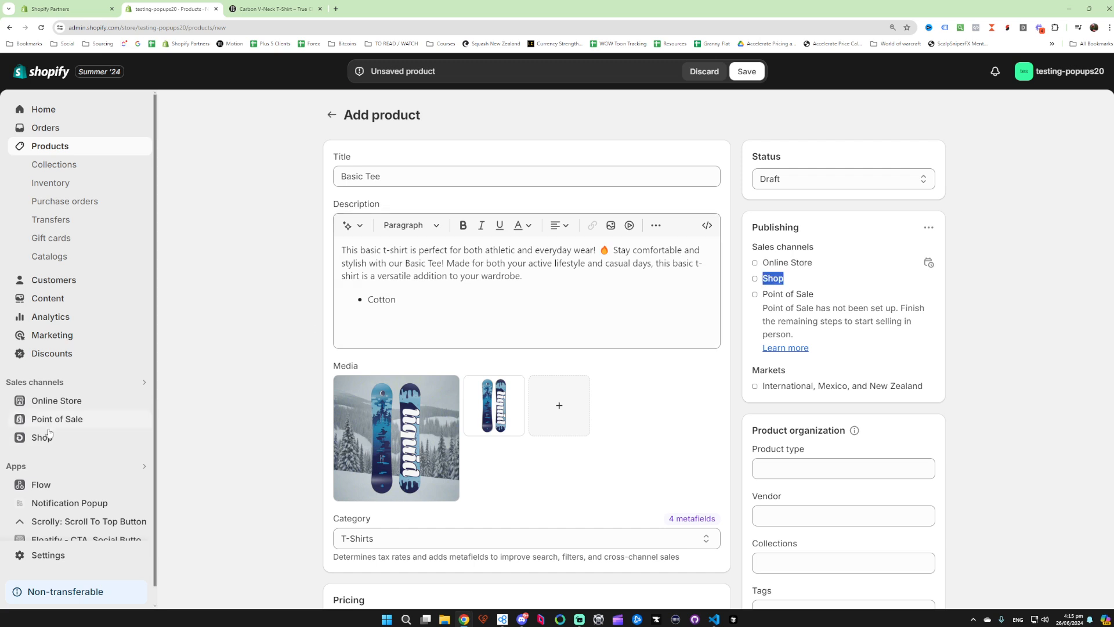
left_click(787, 285)
double_click(777, 280)
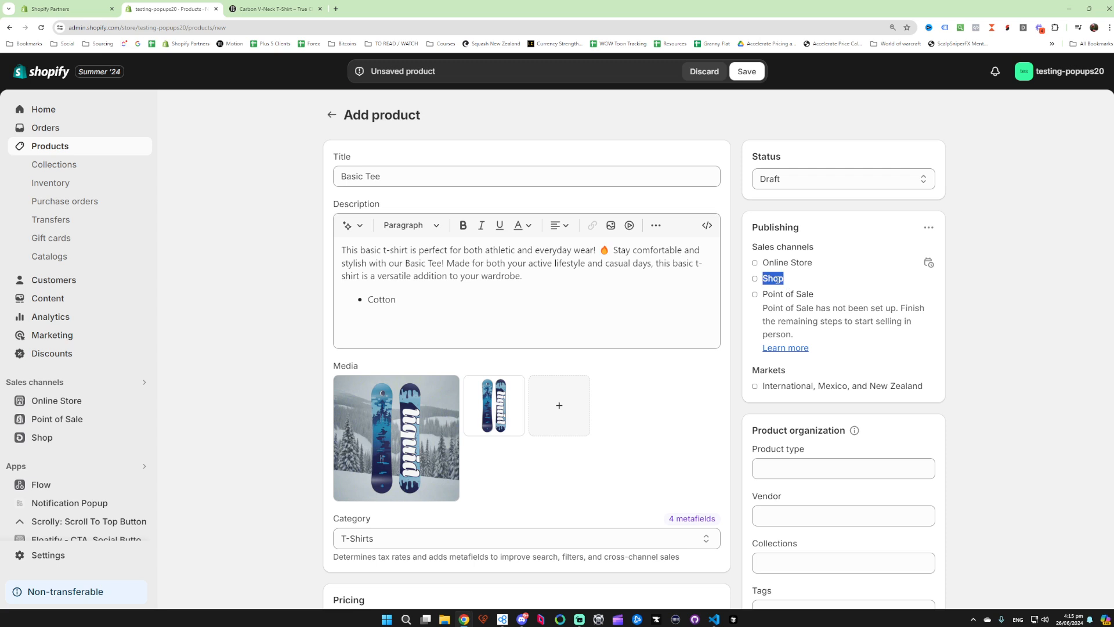
left_click_drag(776, 294, 817, 295)
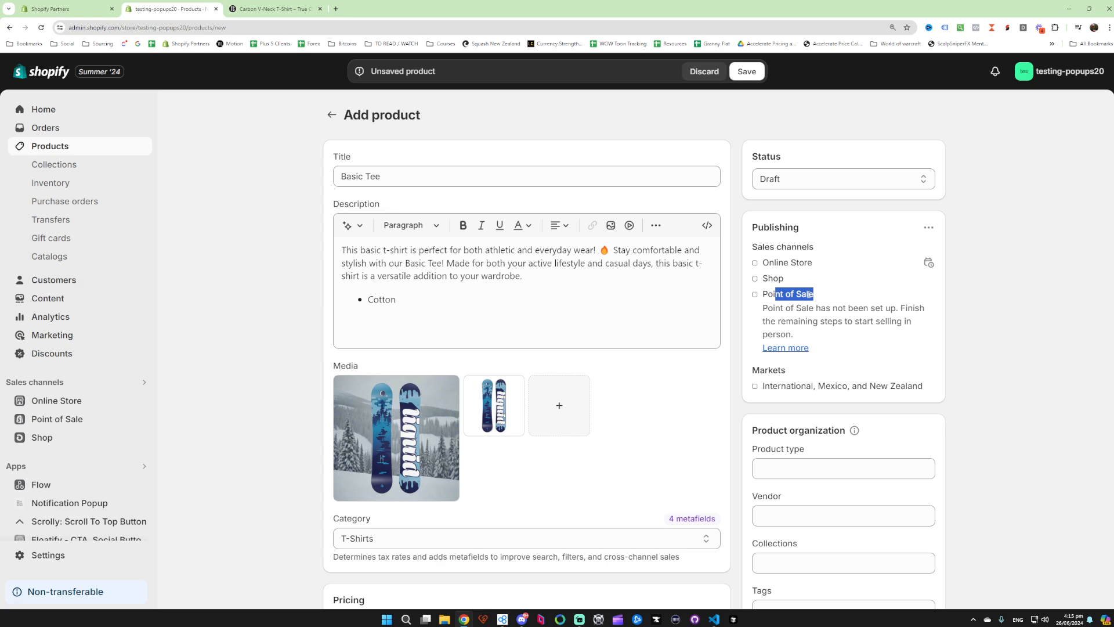
triple_click(810, 295)
left_click(838, 303)
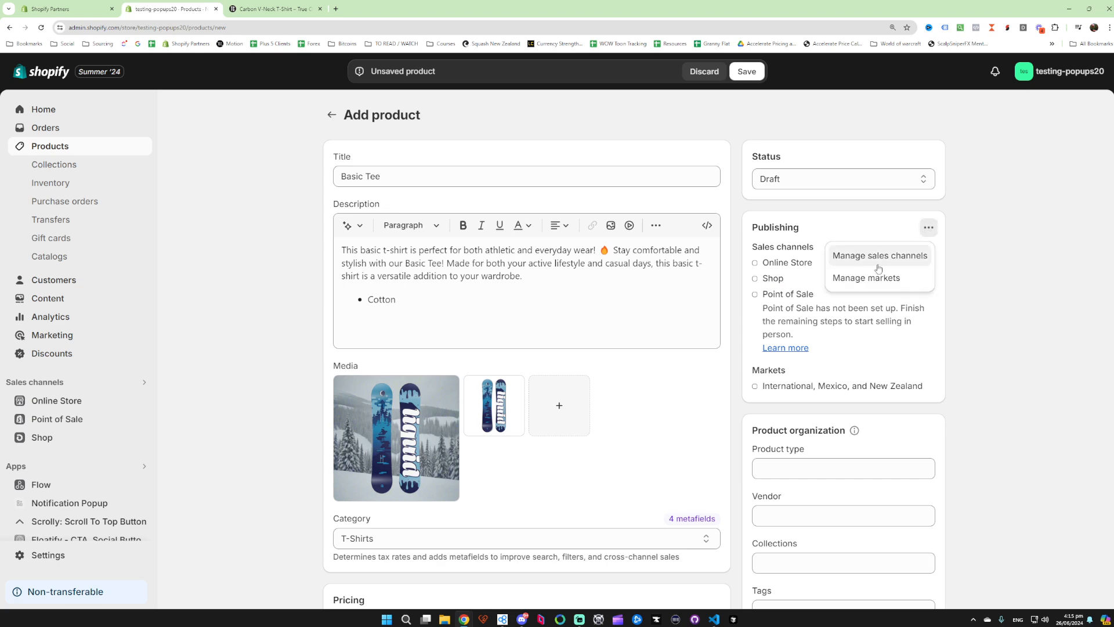
- Try deselecting and reselecting Point of Sale, Shop and Online Store in the sales channel settings, and cancel
left_click(855, 260)
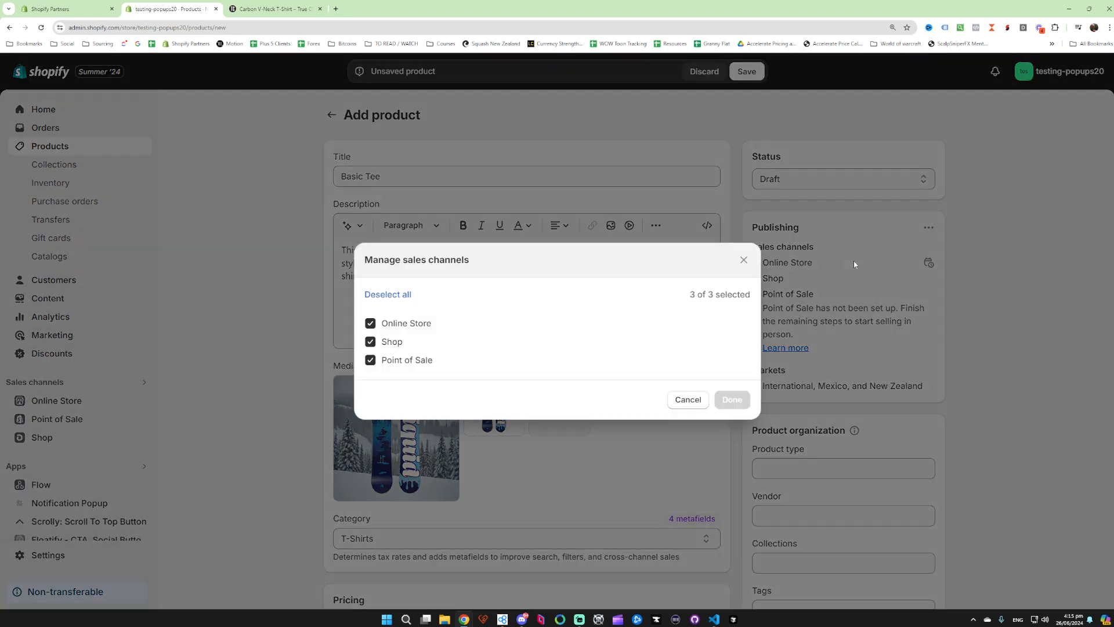
left_click(386, 360)
left_click(387, 342)
left_click(386, 324)
left_click(392, 343)
left_click(393, 360)
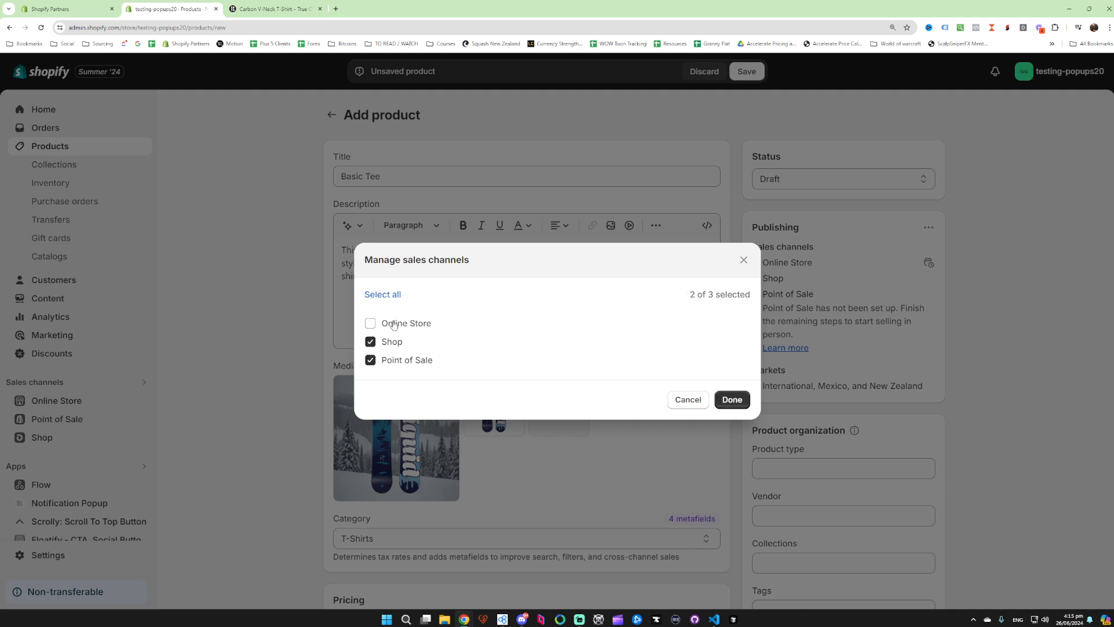
left_click(395, 323)
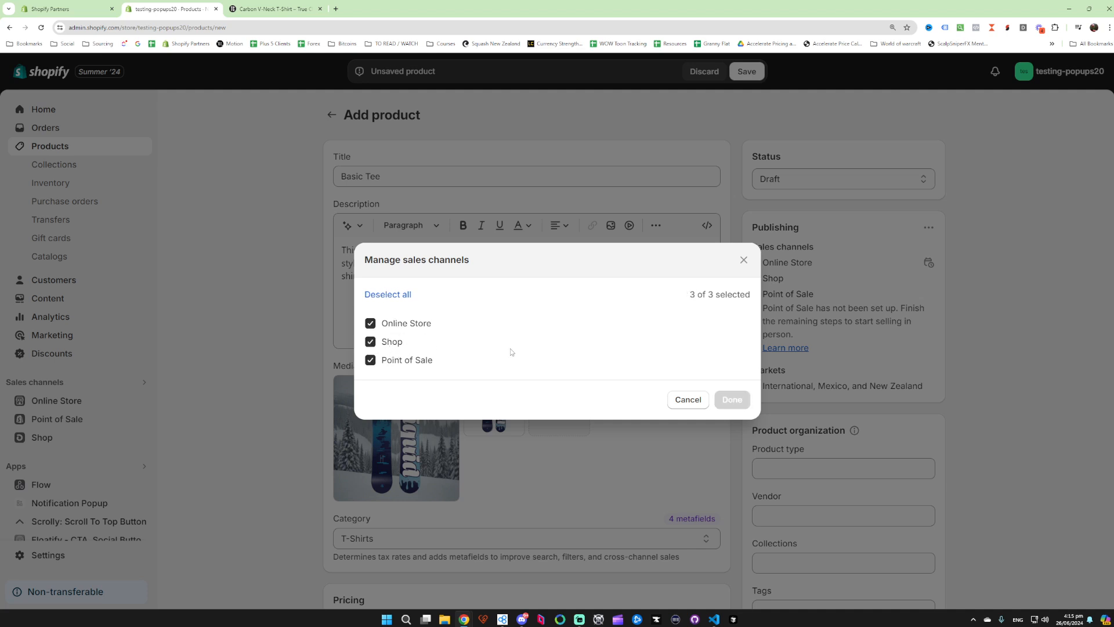
left_click(688, 400)
- Review the product's markets and the market settings for International, Mexico and New Zealand
scroll(828, 295, "down", 2)
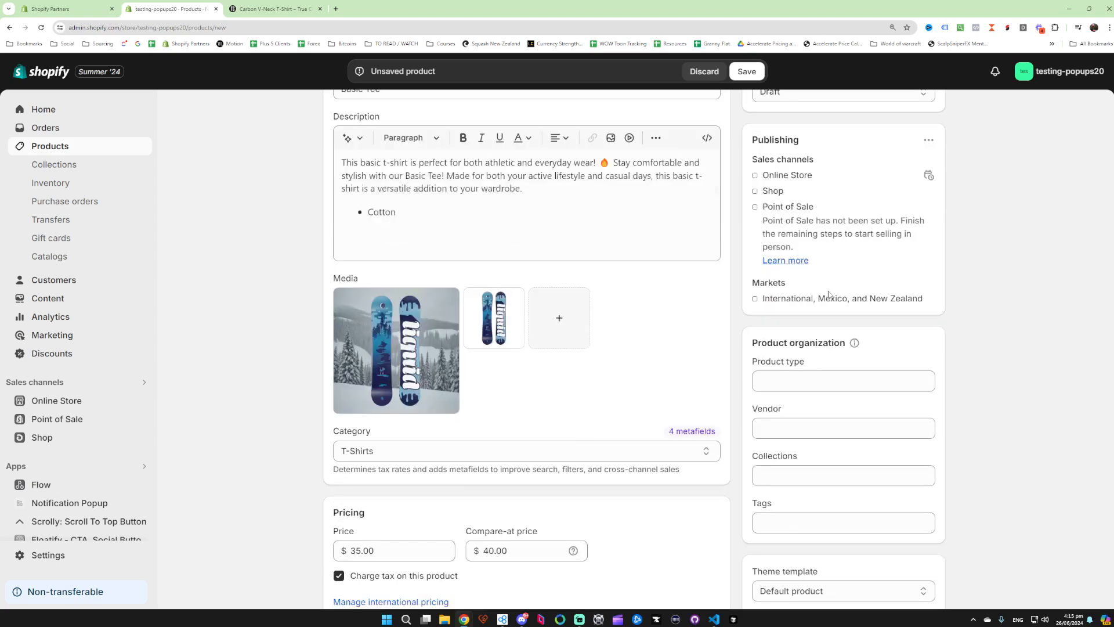
scroll(829, 294, "down", 2)
scroll(824, 290, "up", 2)
left_click_drag(760, 281, 921, 298)
triple_click(901, 296)
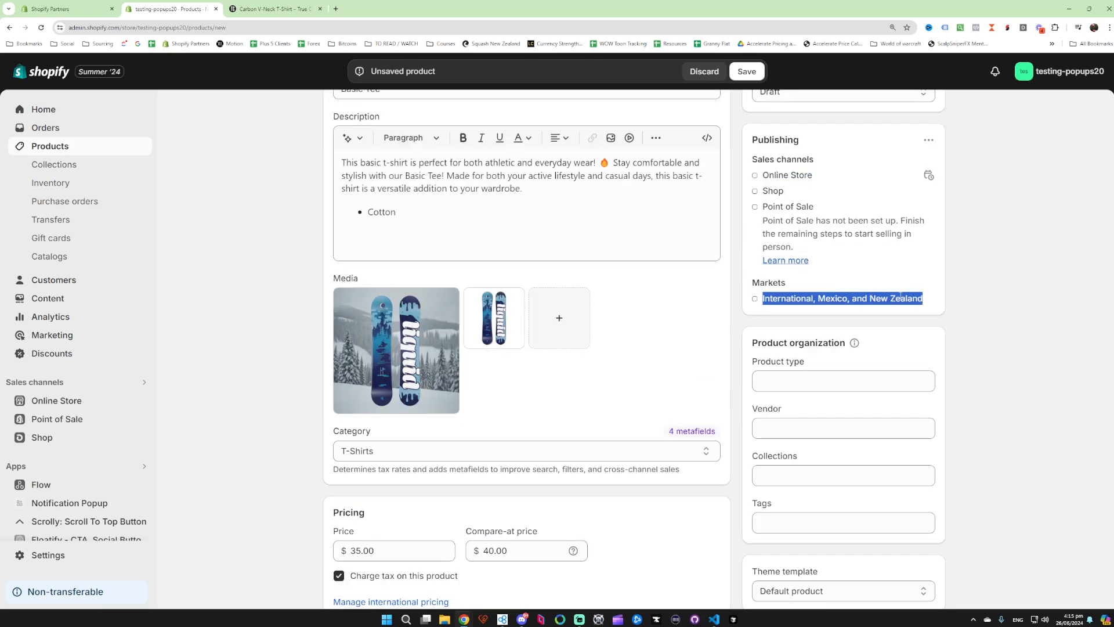
left_click(830, 294)
left_click(928, 140)
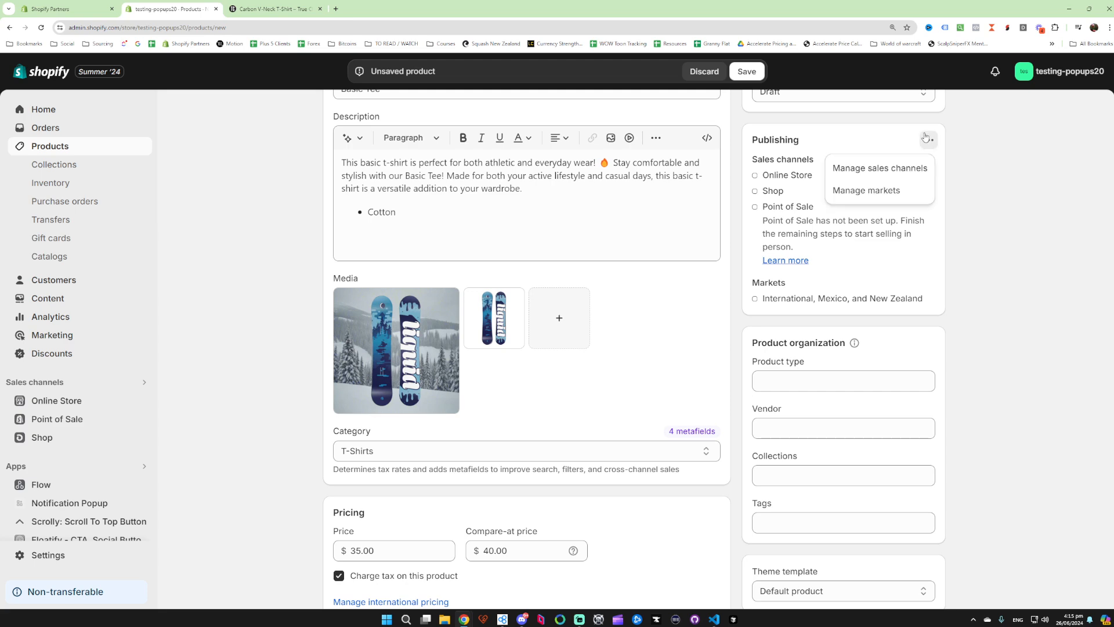
left_click(859, 190)
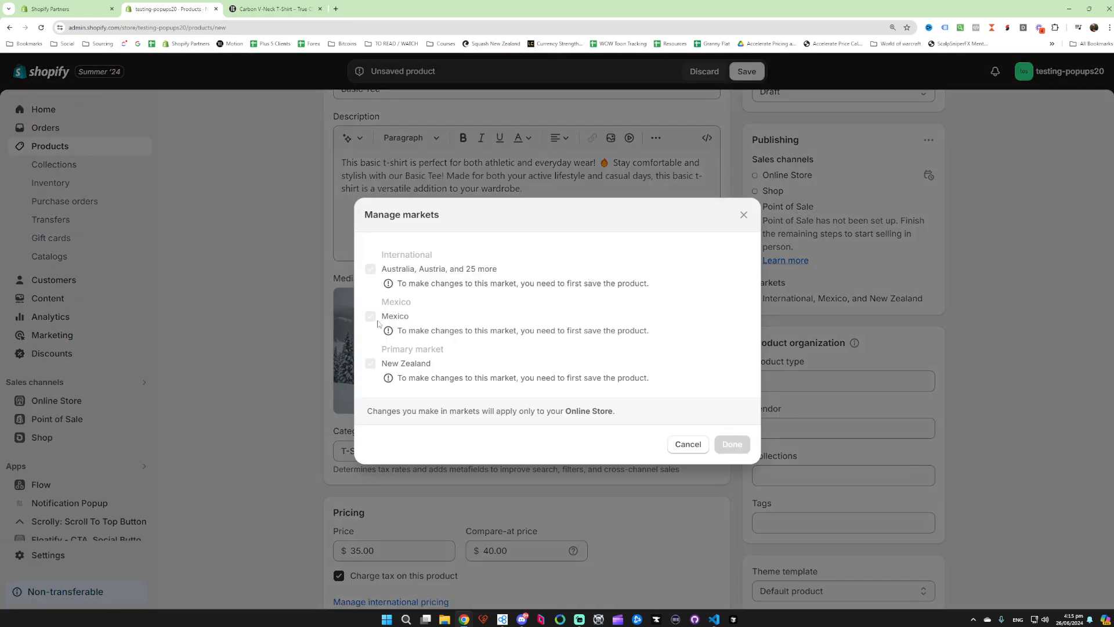
left_click(688, 445)
- Set the product type to Clothing in the product organization details
scroll(846, 322, "down", 2)
left_click(802, 296)
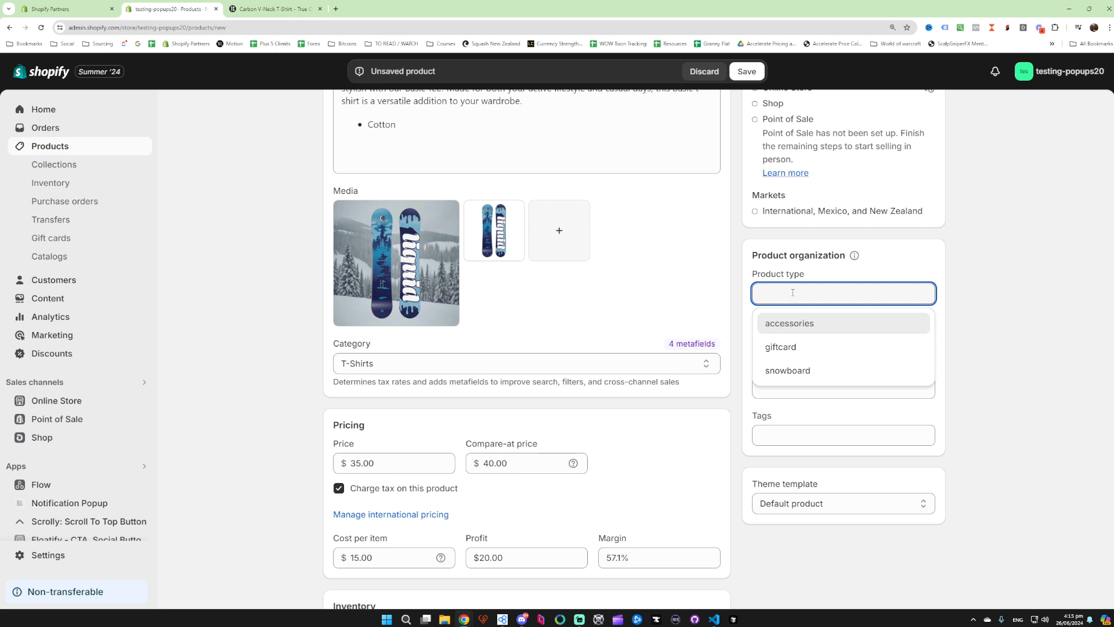
type("Clothing")
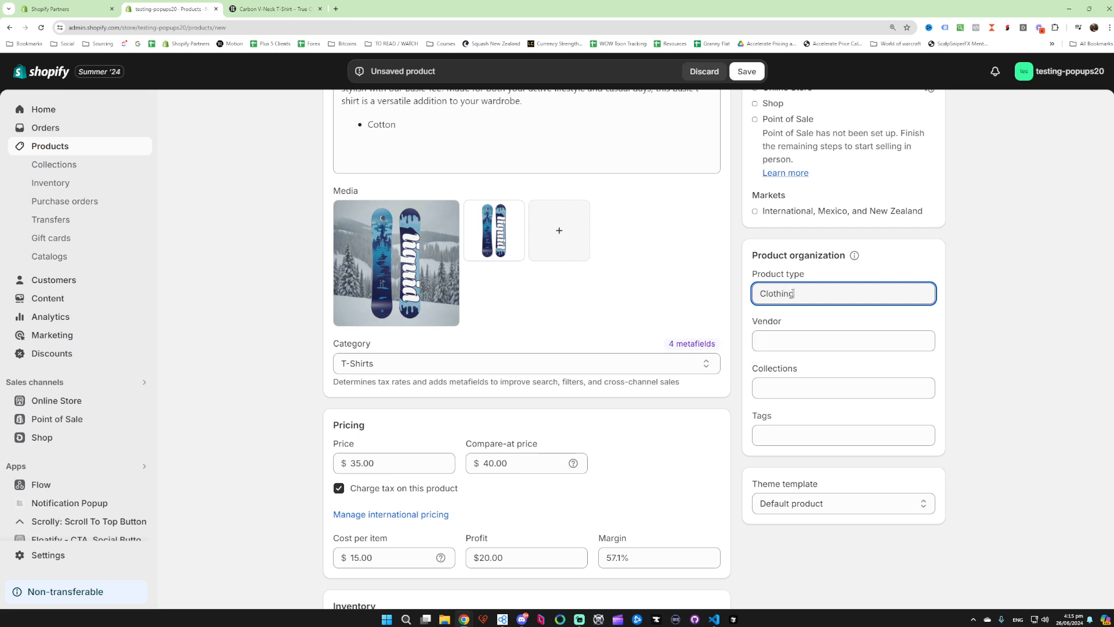
- View the choices offered for the product's vendor and collections
left_click(774, 339)
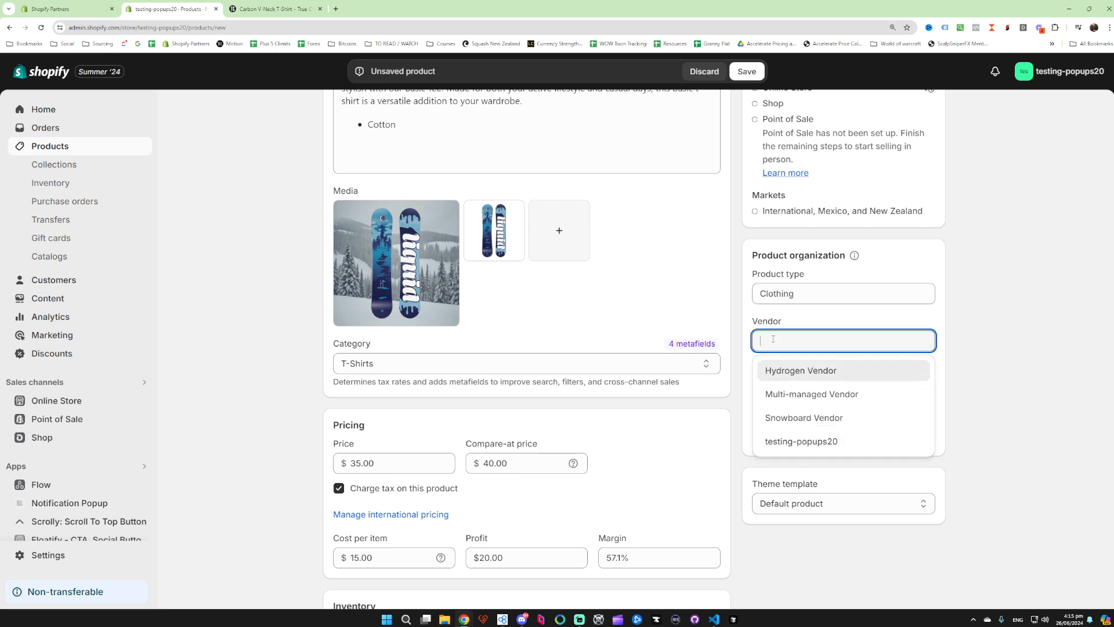
double_click(792, 319)
left_click(786, 340)
left_click(780, 322)
left_click(788, 320)
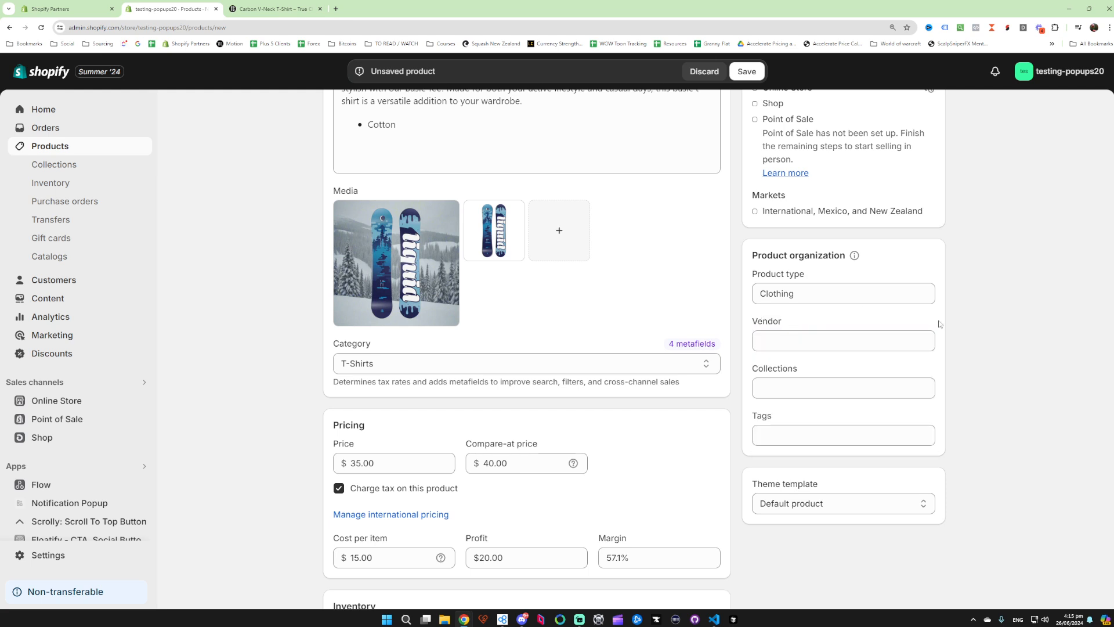
left_click(868, 387)
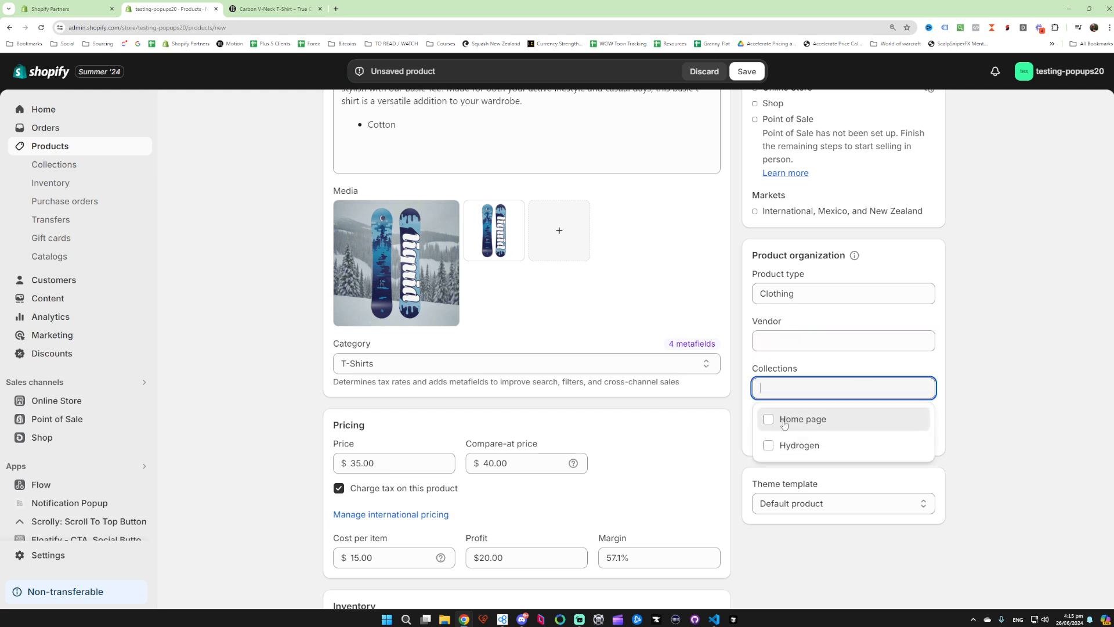
left_click_drag(769, 370, 807, 370)
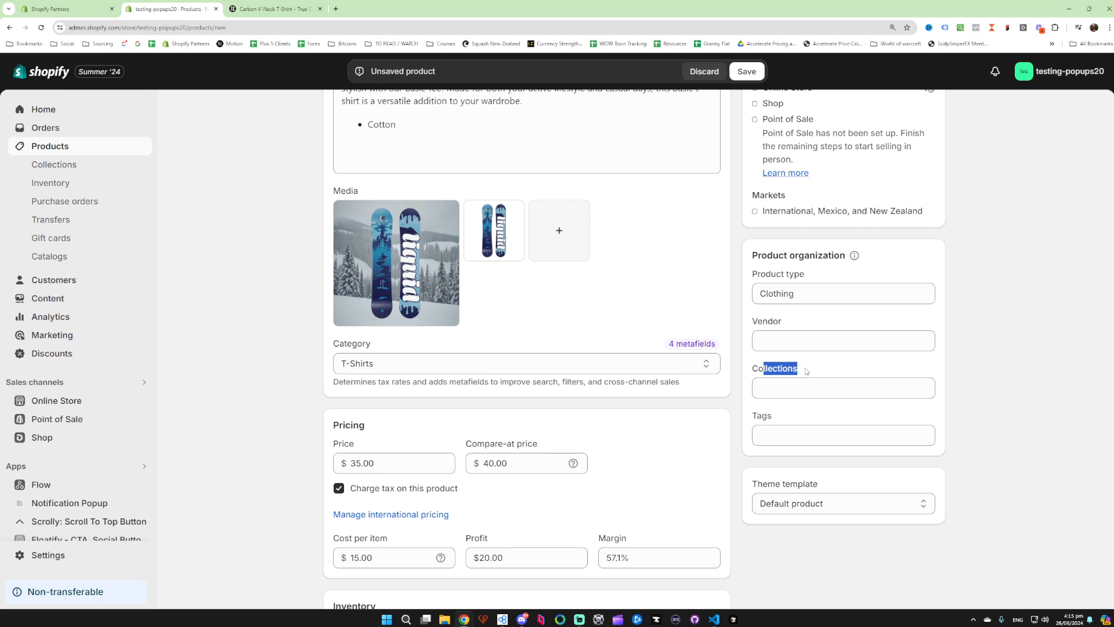
- Add the product to the Home page collection
left_click(806, 372)
left_click(802, 385)
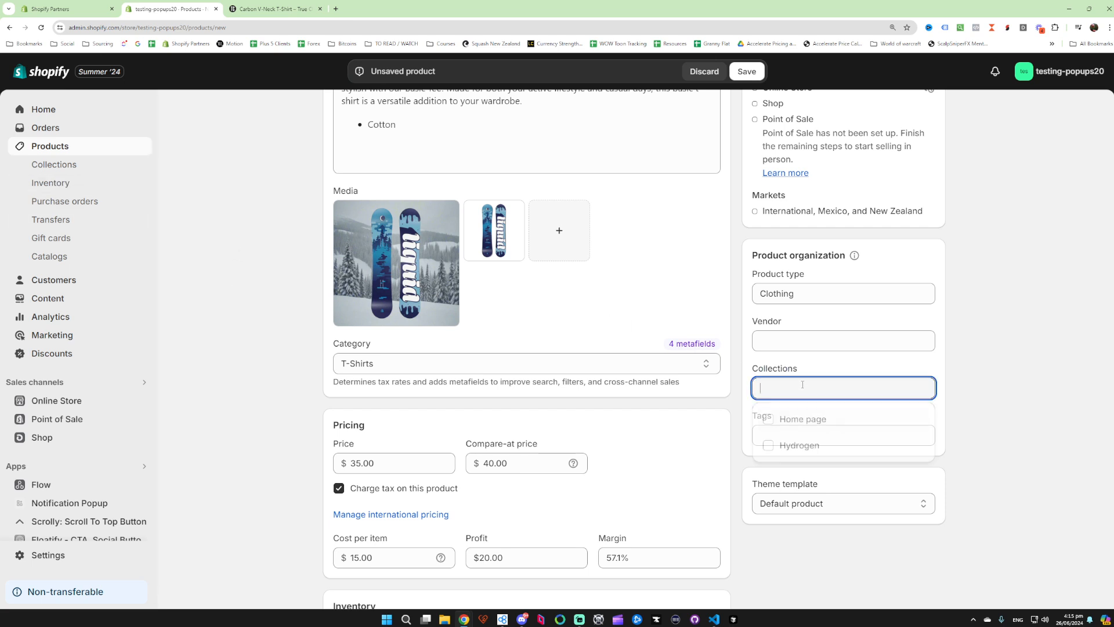
left_click(791, 420)
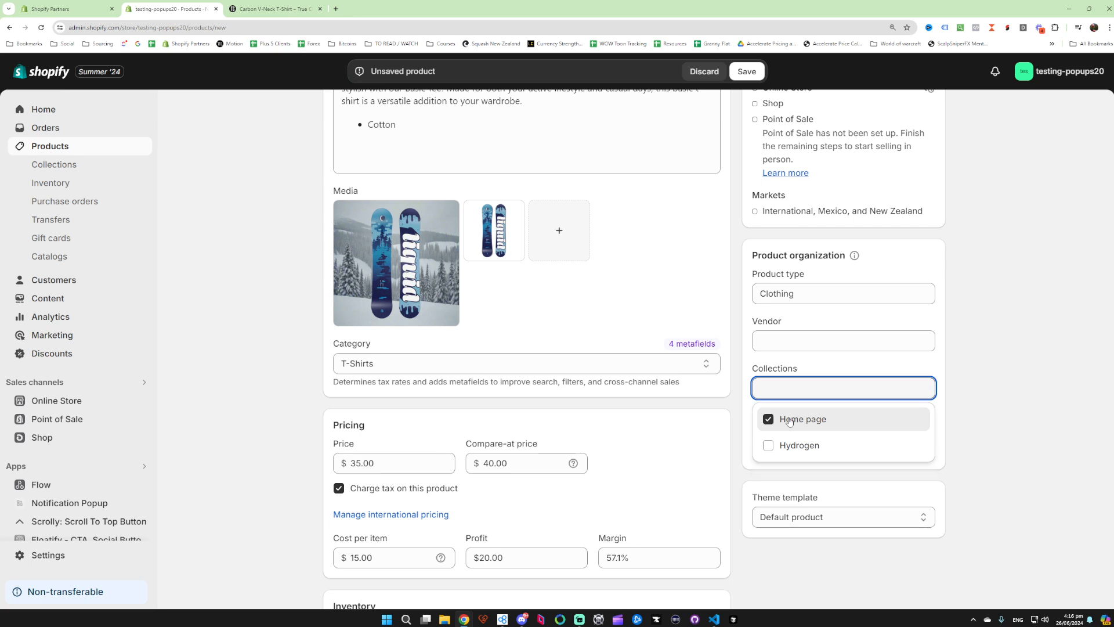
left_click(1011, 355)
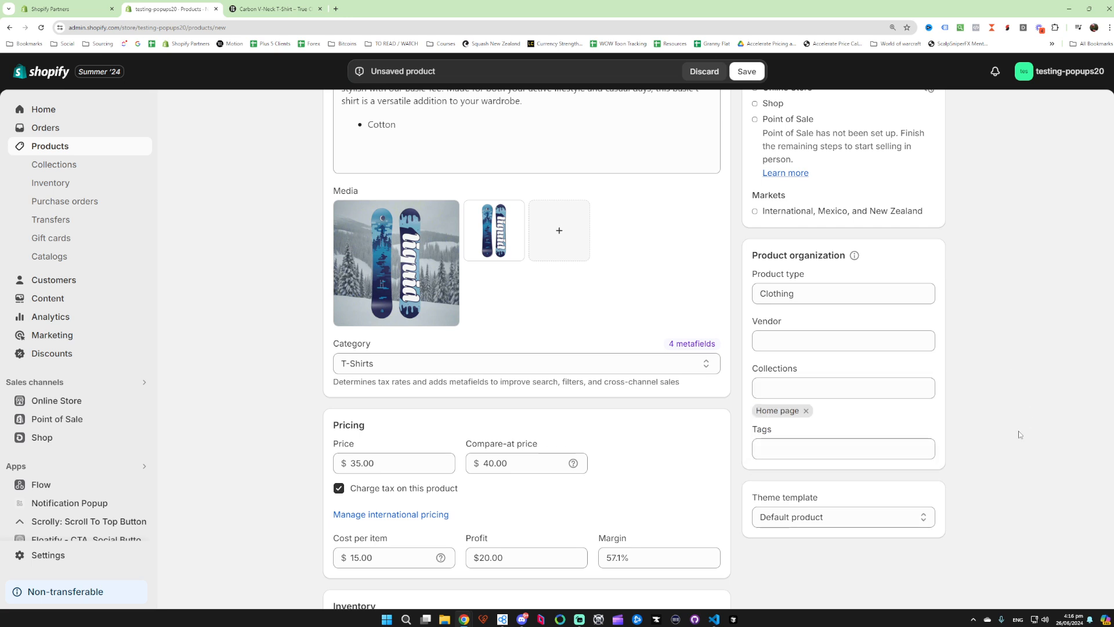
- View the existing tags offered for the product in its organization details without selecting any
scroll(981, 401, "down", 1)
left_click(854, 404)
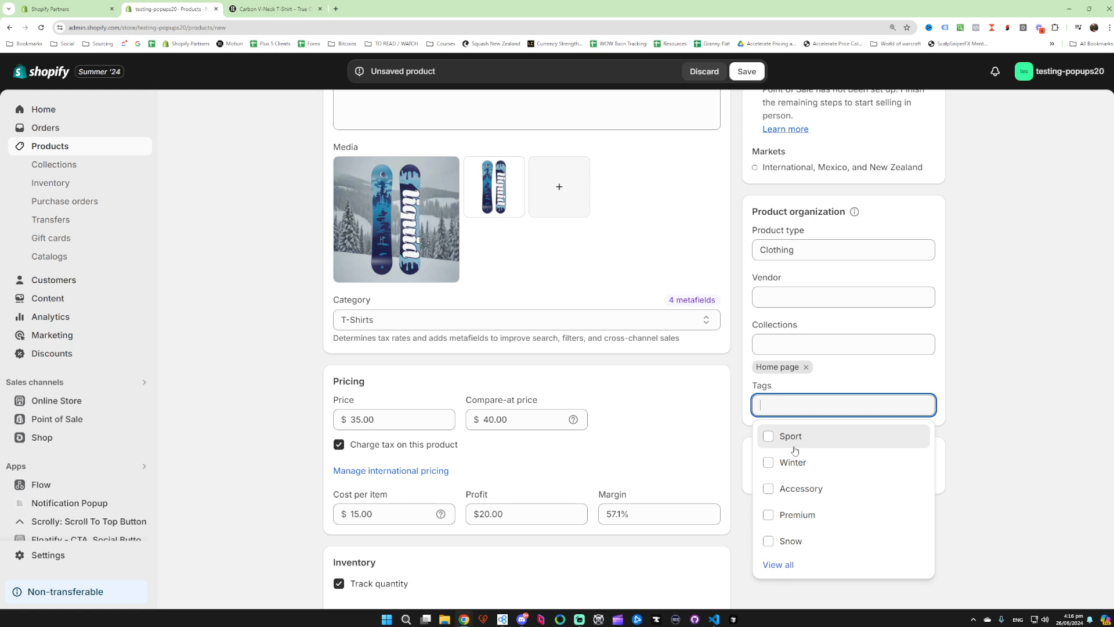
left_click(1003, 363)
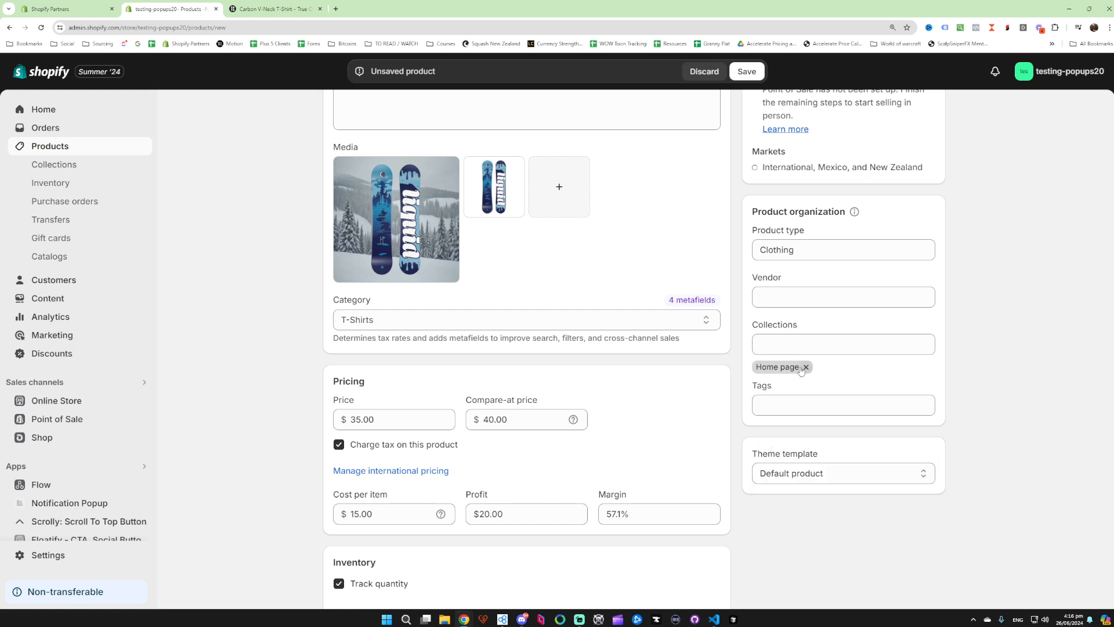
left_click(794, 406)
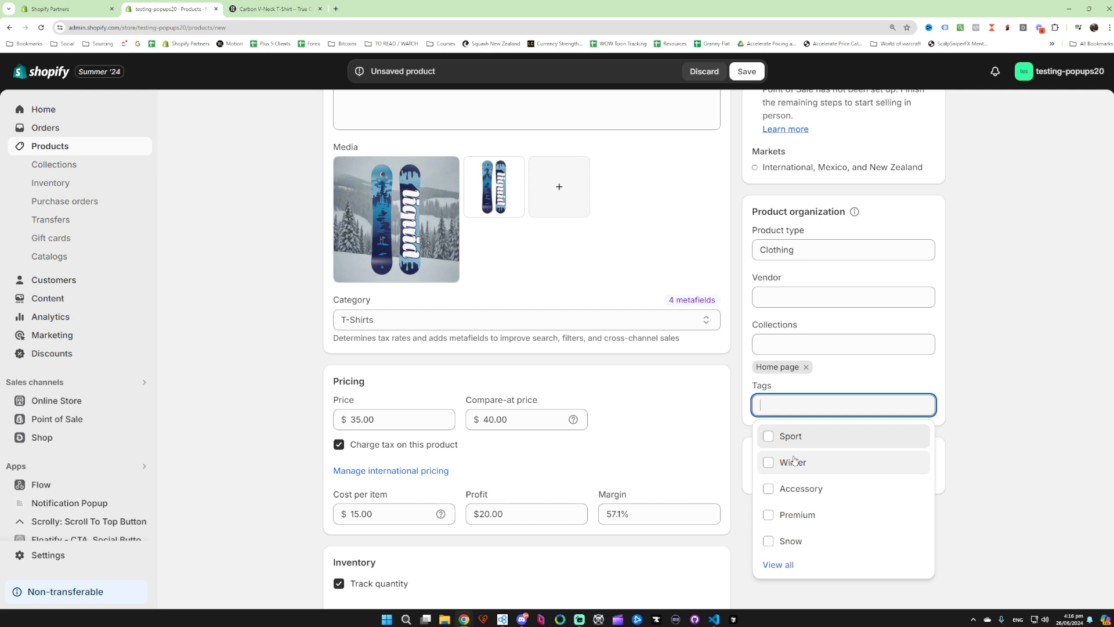
left_click(764, 386)
left_click(780, 405)
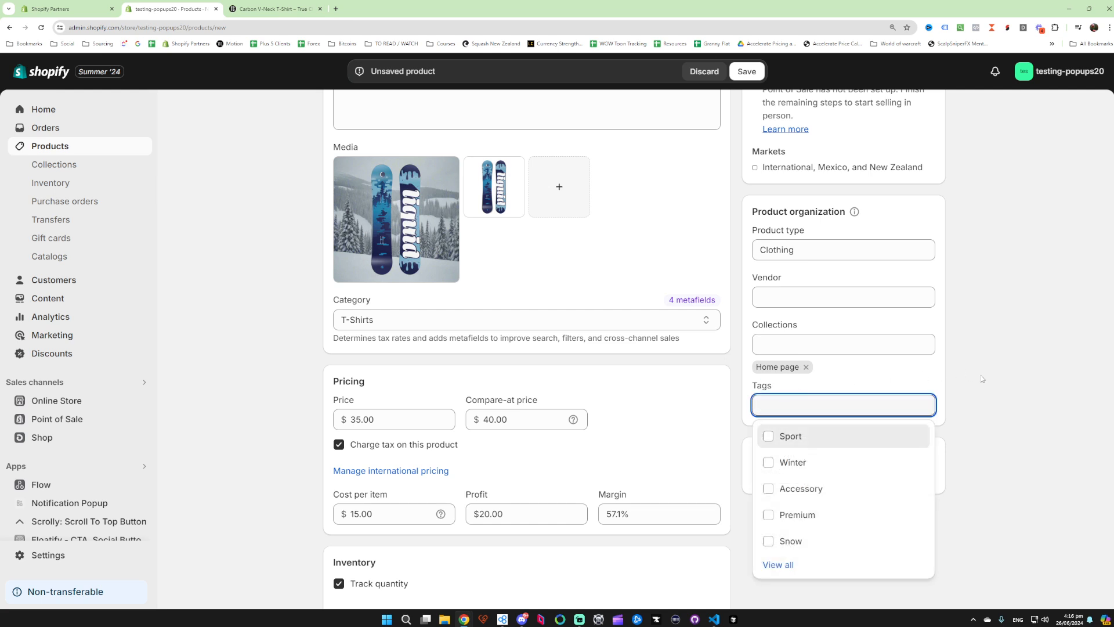
left_click(984, 405)
- Set the product's status to Active and save the new product
scroll(986, 418, "up", 4)
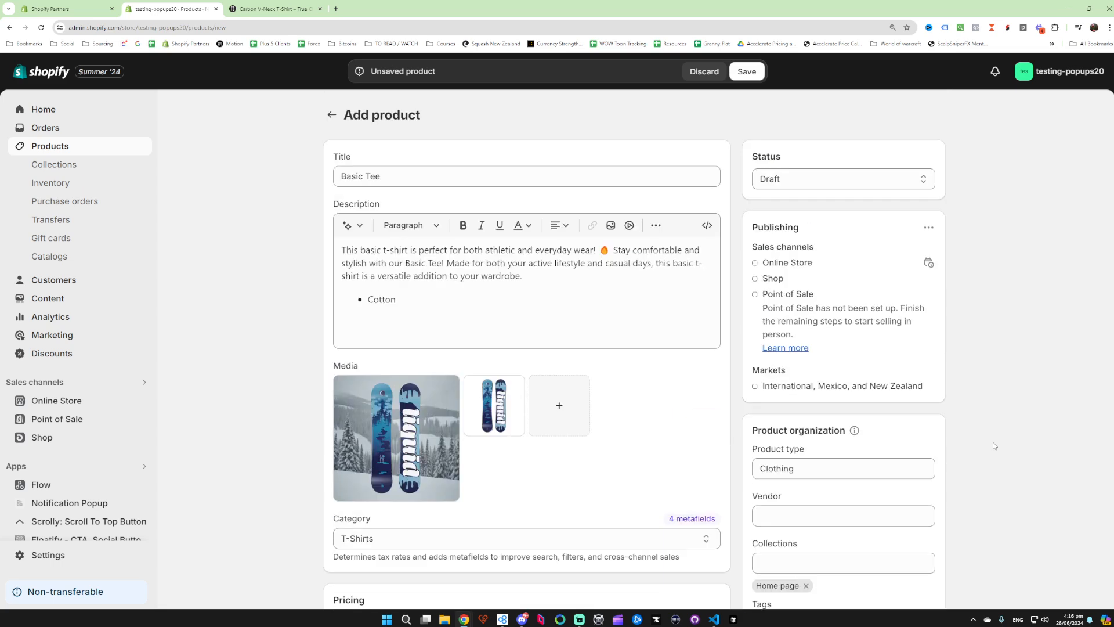
left_click(813, 185)
left_click(792, 200)
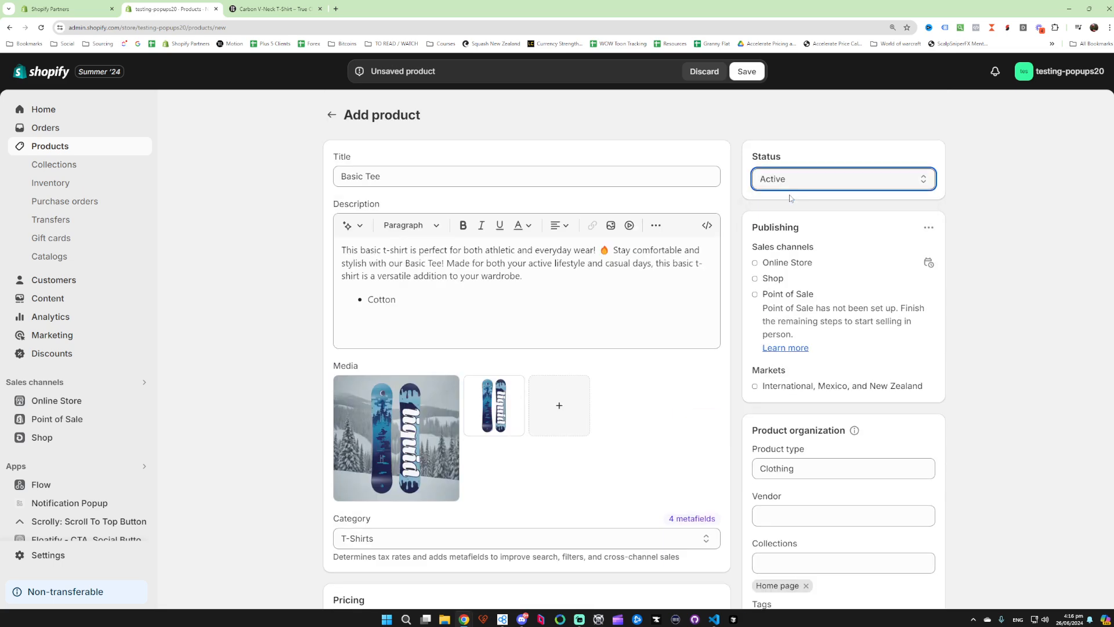
left_click(751, 78)
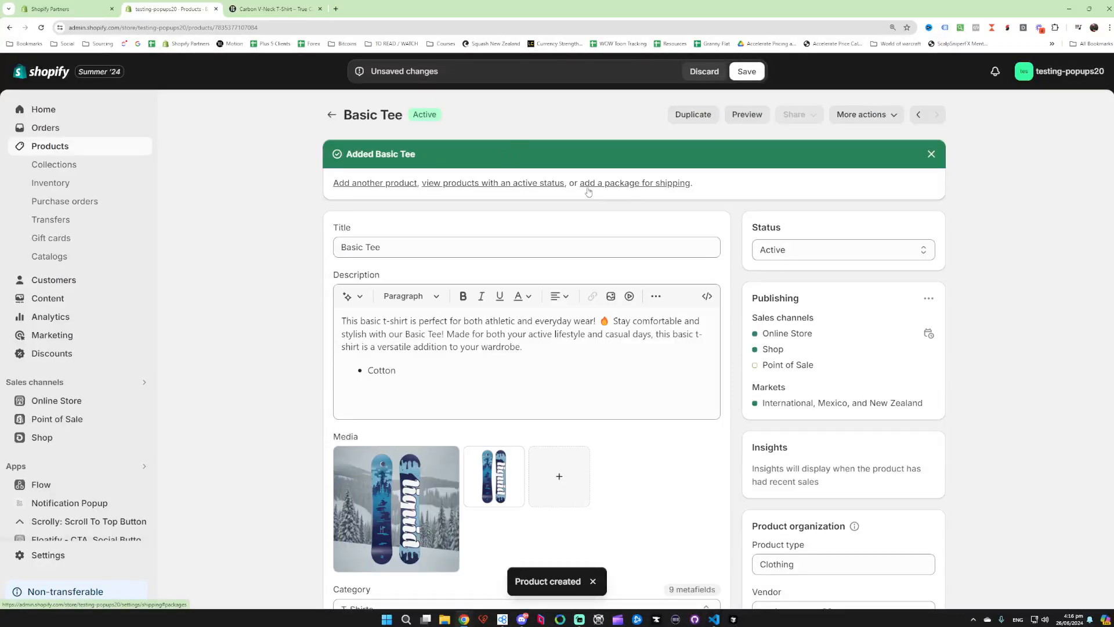
- Preview the Basic Tee's storefront page, try the Black and Navy colors and the Medium size, and return to the product's admin page
left_click(745, 116)
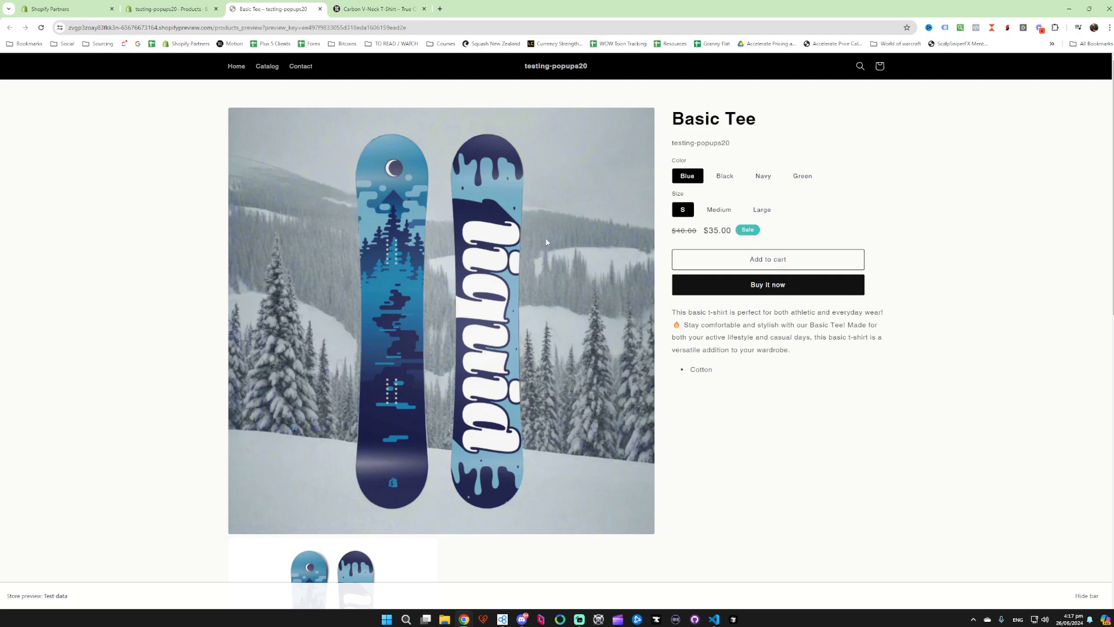
left_click_drag(683, 312, 803, 371)
left_click(803, 371)
left_click(725, 176)
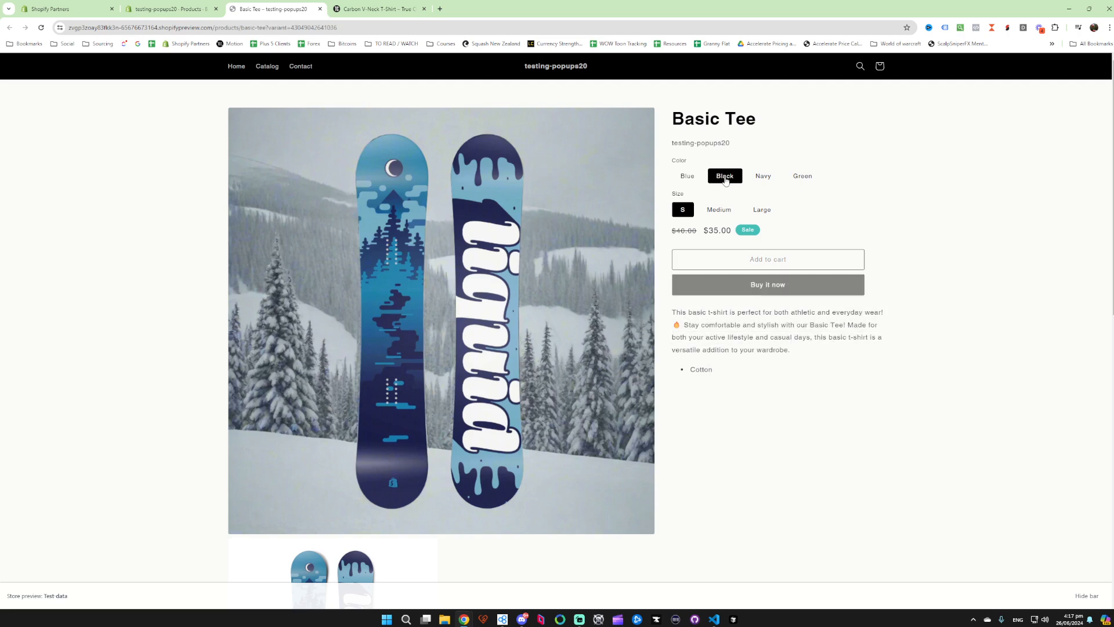
left_click(763, 176)
left_click(725, 210)
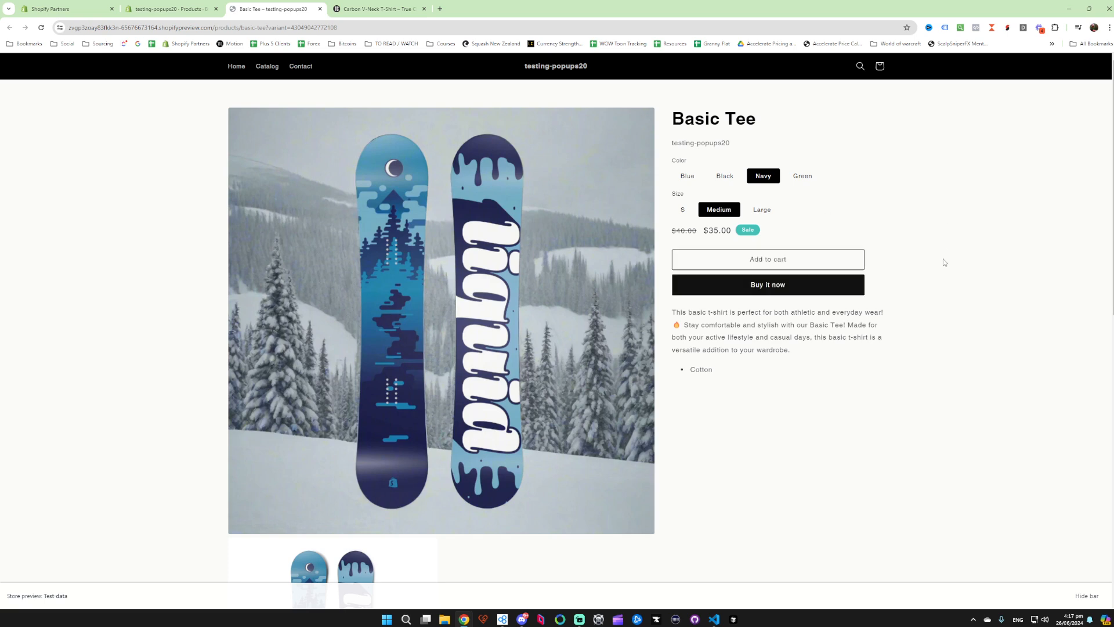
scroll(531, 260, "down", 1)
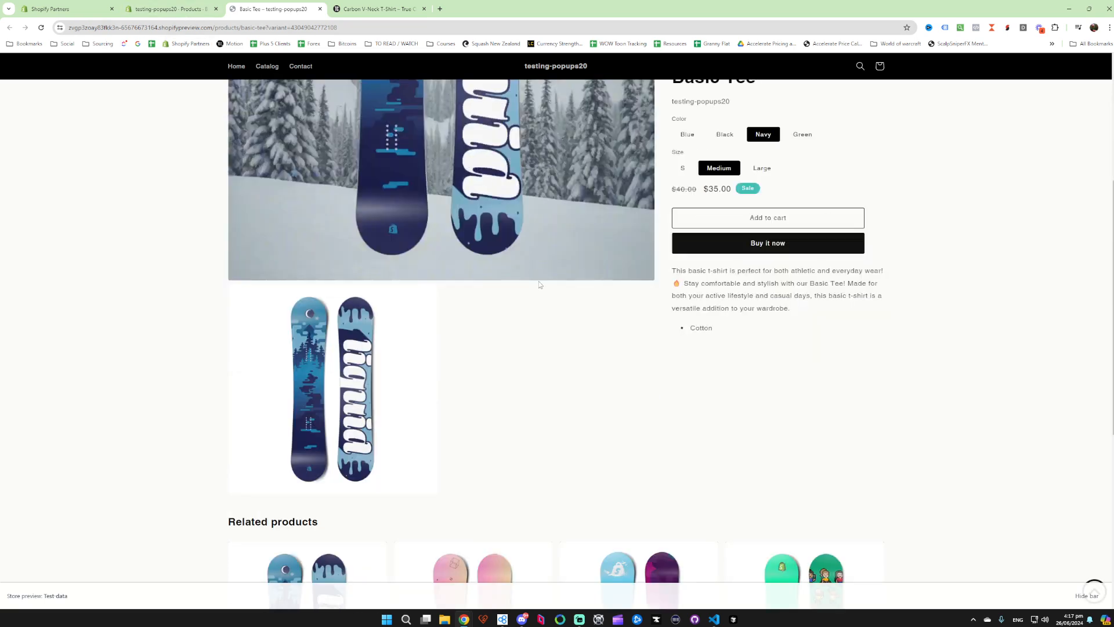
scroll(540, 284, "up", 1)
left_click(169, 9)
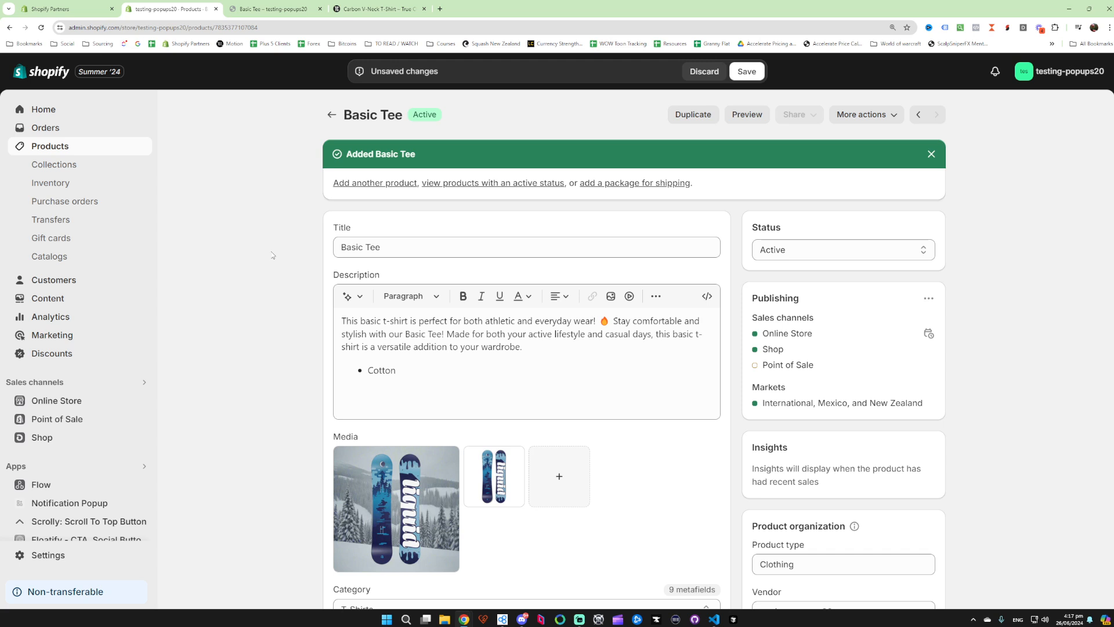
double_click(296, 275)
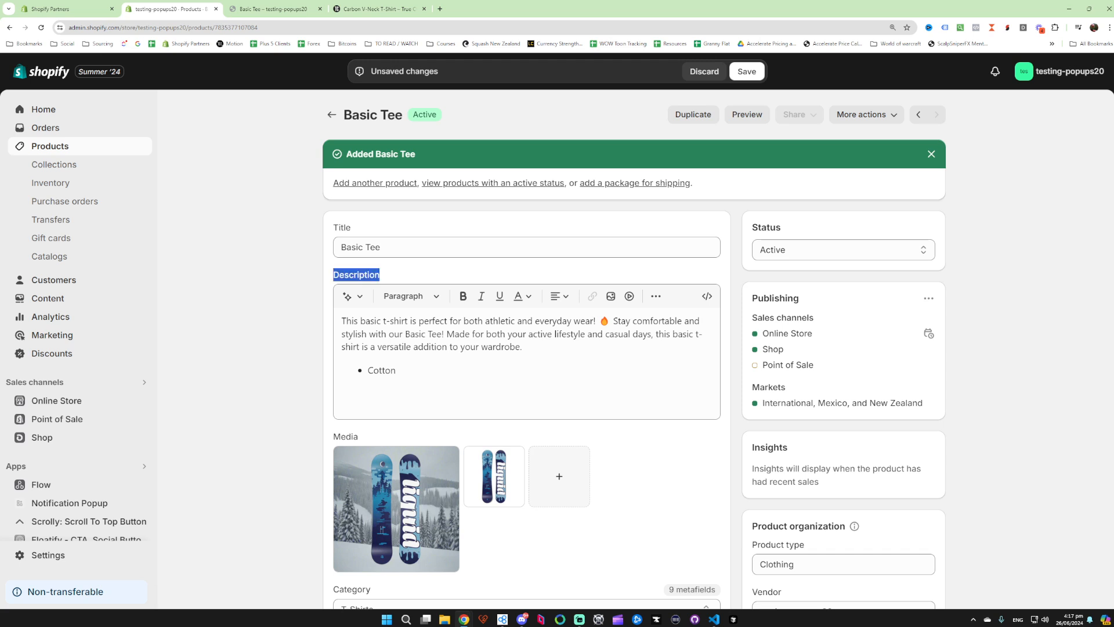